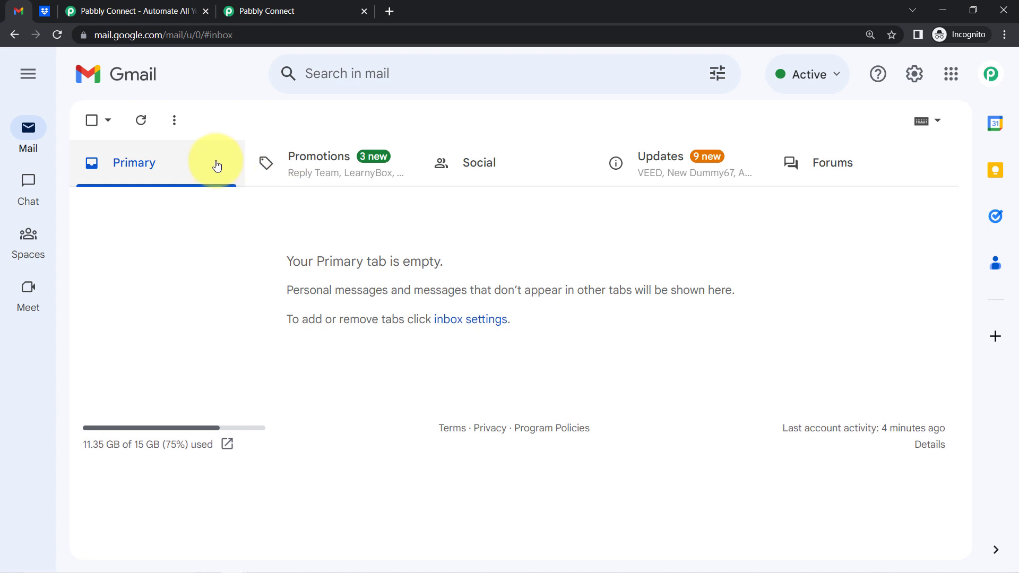
Glance at the Dropbox home page, then bring up the Pabbly Connect website at pabbly.com/connect
left_click(45, 10)
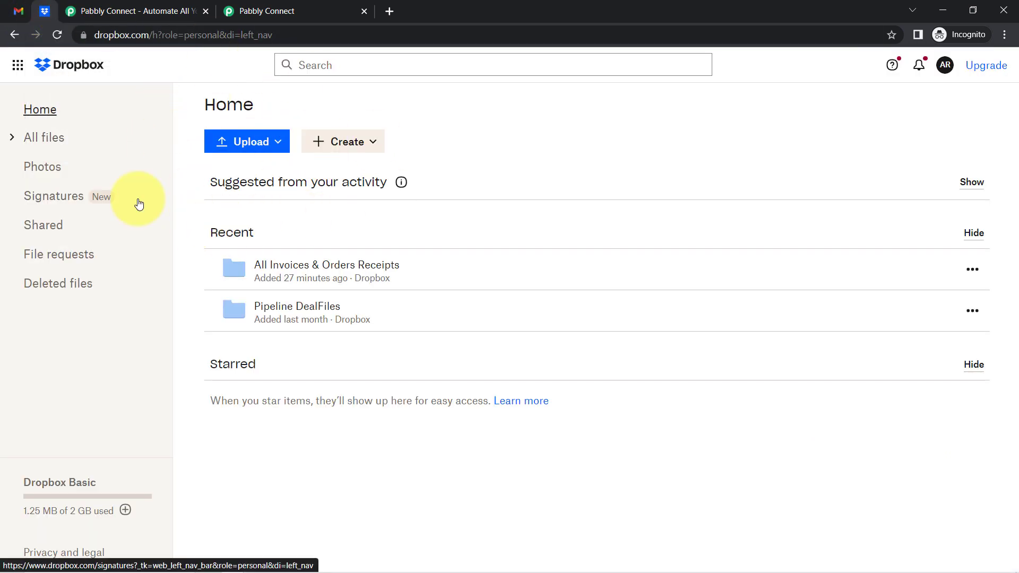
left_click_drag(109, 35, 166, 40)
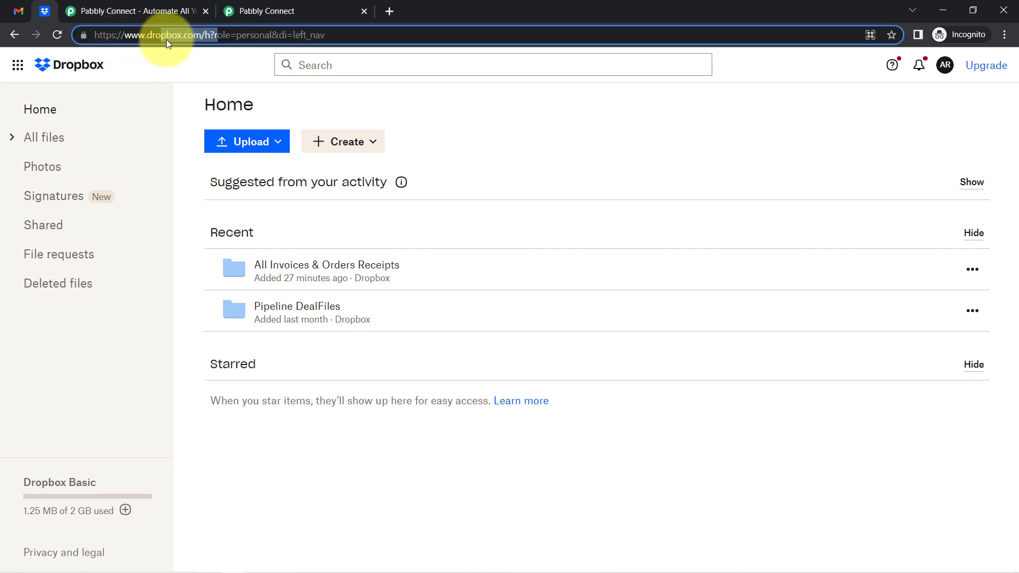
left_click(123, 7)
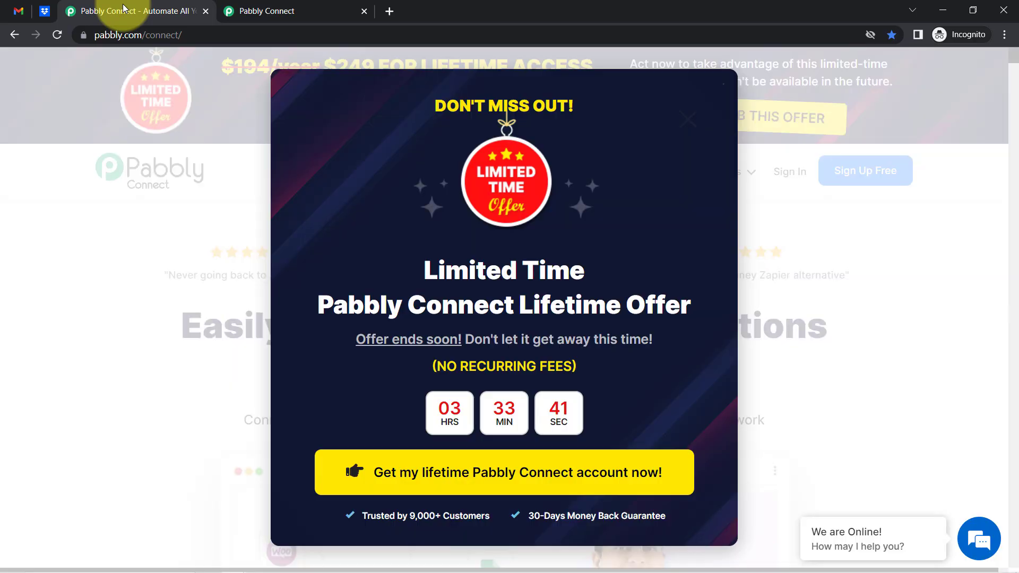
Close the lifetime-offer popup and show the Pabbly Connect dashboard listing workflows and task counts
left_click(687, 119)
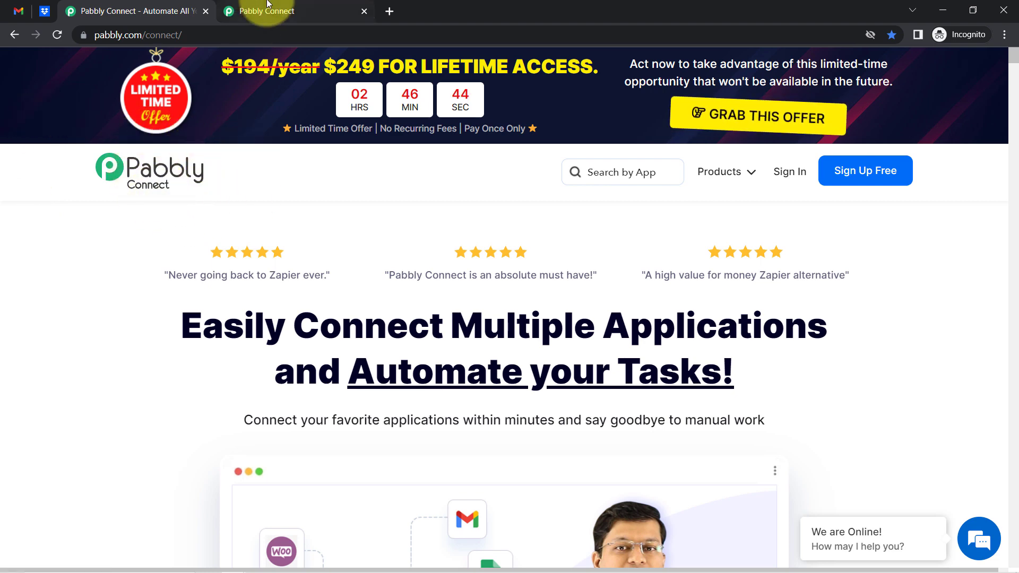
left_click(257, 14)
left_click_drag(116, 147, 251, 160)
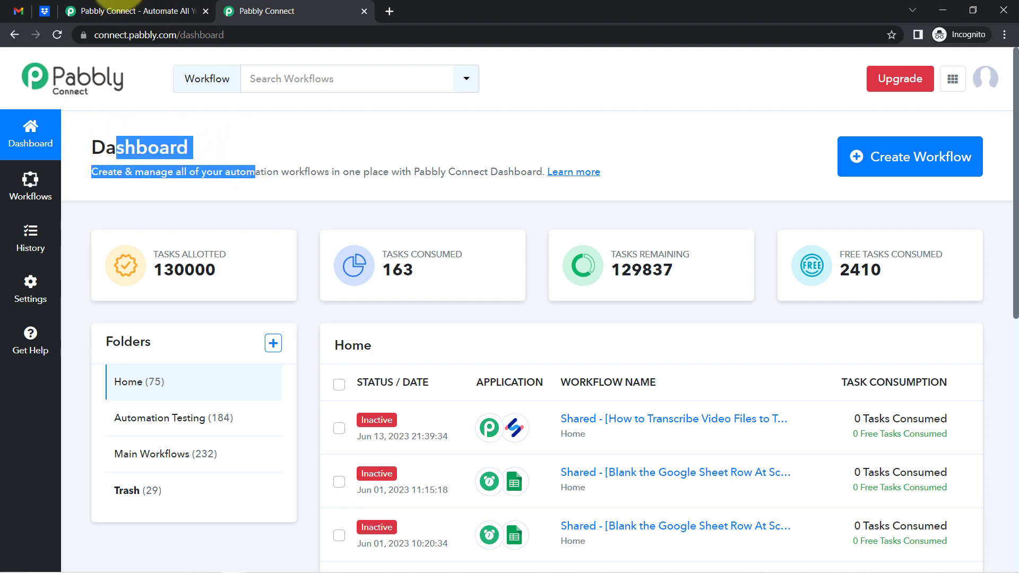
left_click(127, 9)
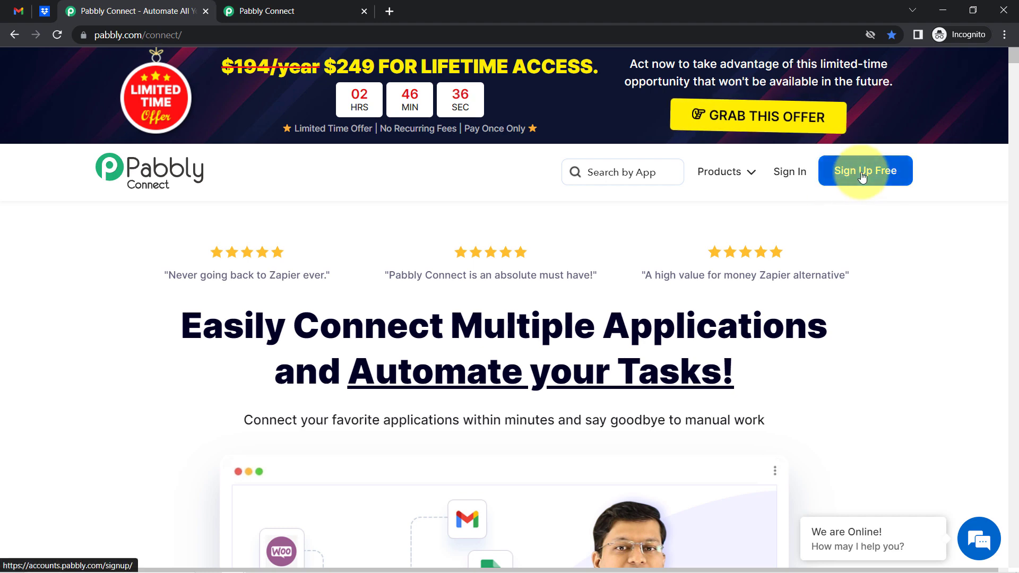
left_click(333, 6)
left_click(236, 141)
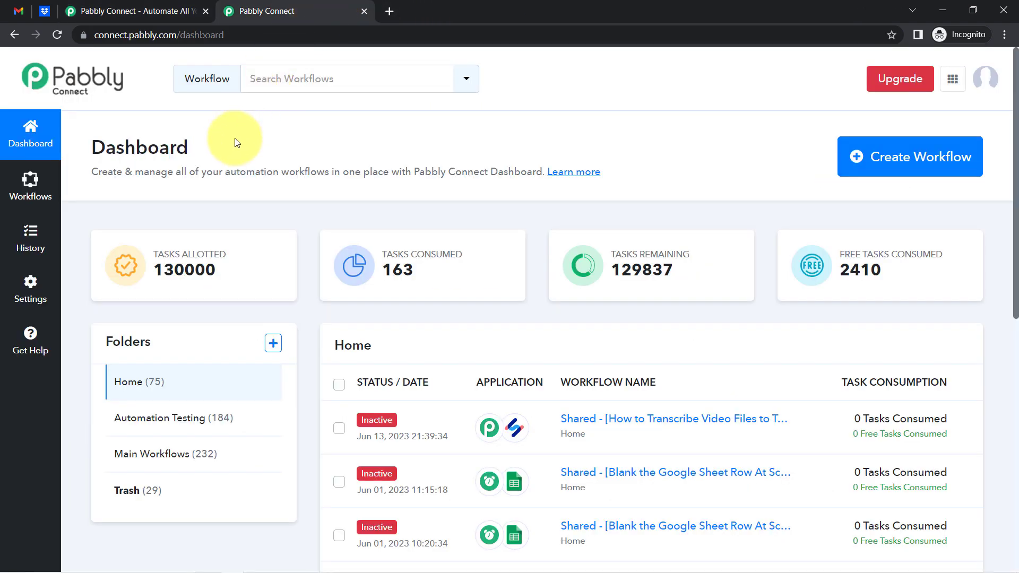
Create a new workflow titled 'Save Invoices & receipts from Gmail to Dropbox'
left_click(880, 166)
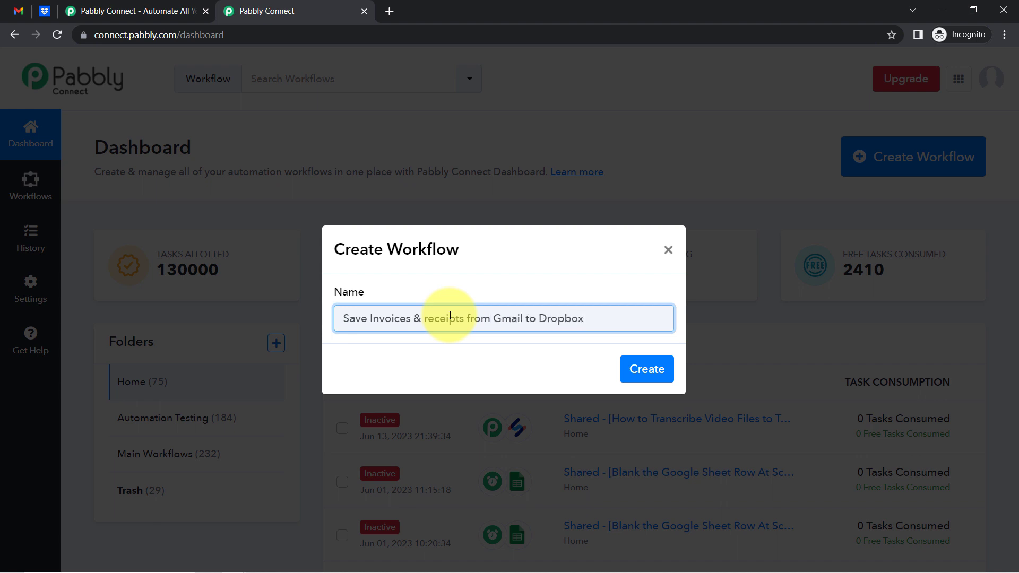
left_click(642, 368)
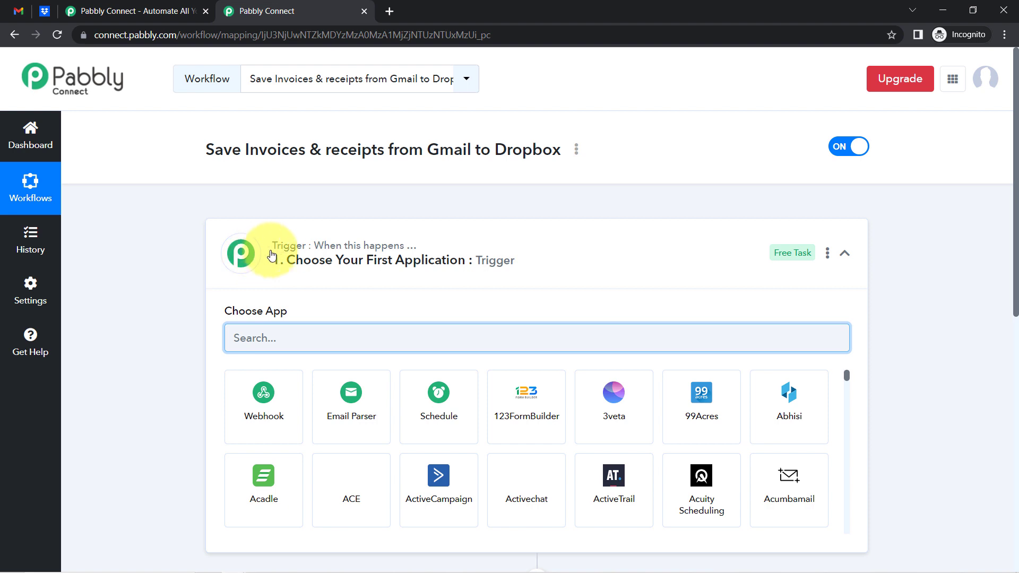
Expand the '1. Choose Your First Application' trigger step to reveal its app list and search box
left_click(287, 257)
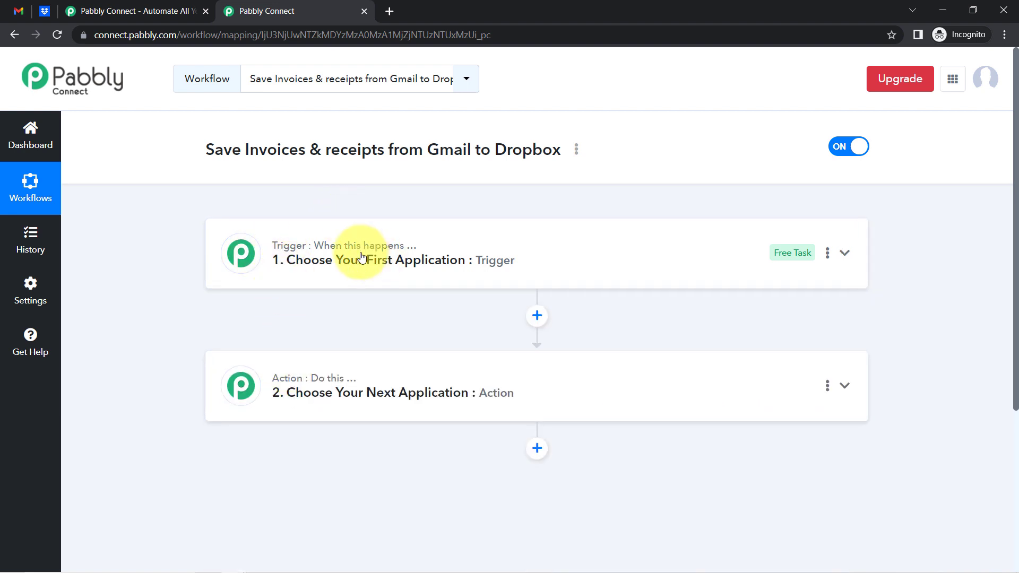
mouse_move(310, 388)
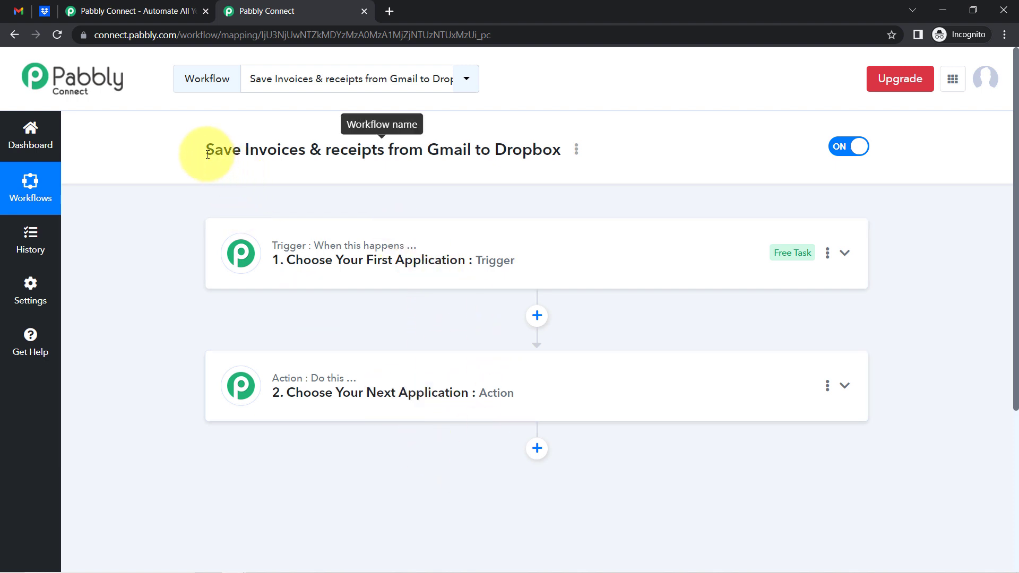
left_click_drag(232, 151, 531, 158)
left_click(419, 265)
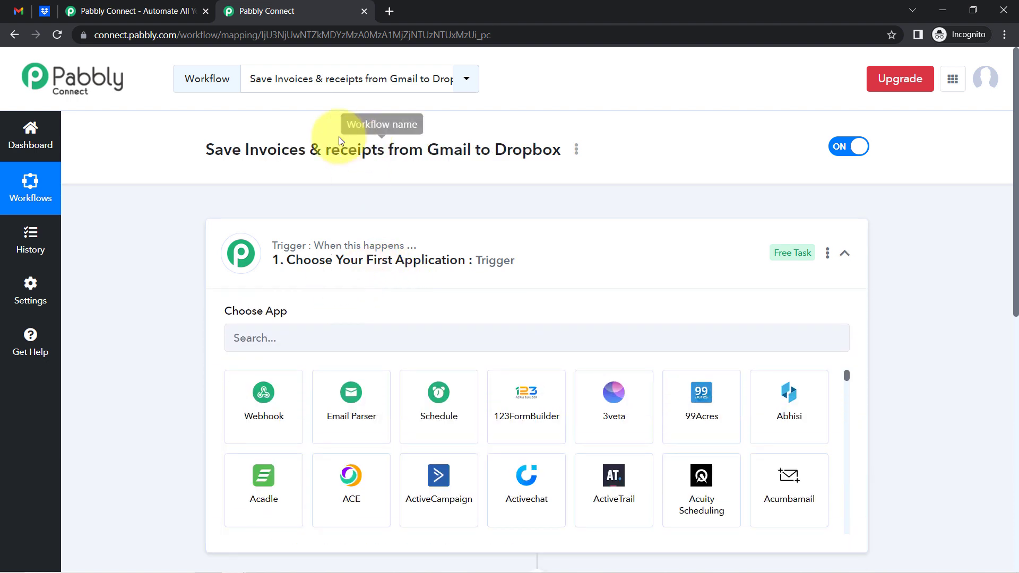
left_click_drag(268, 149, 362, 150)
Search 'email p' in the trigger's app chooser and select Email Parser by Pabbly
left_click(268, 349)
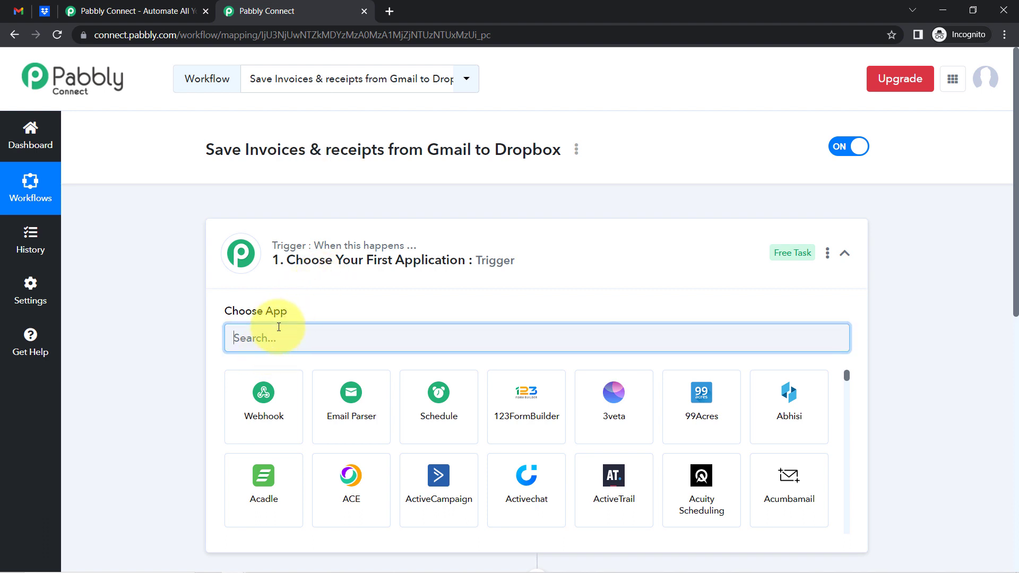
type("gma")
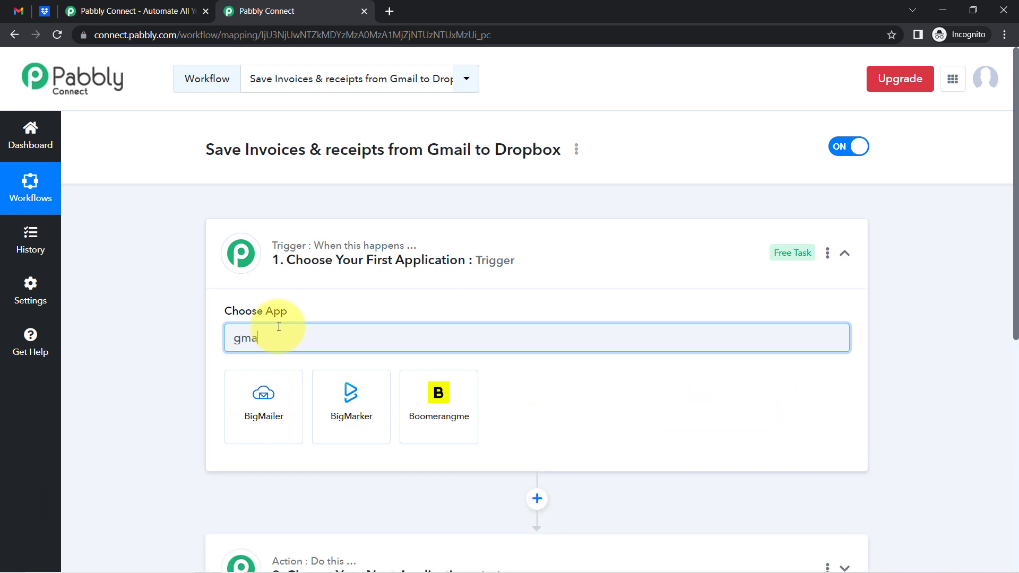
key("BackSpace")
key("BackSpace")
key("BackSpace")
type("email p")
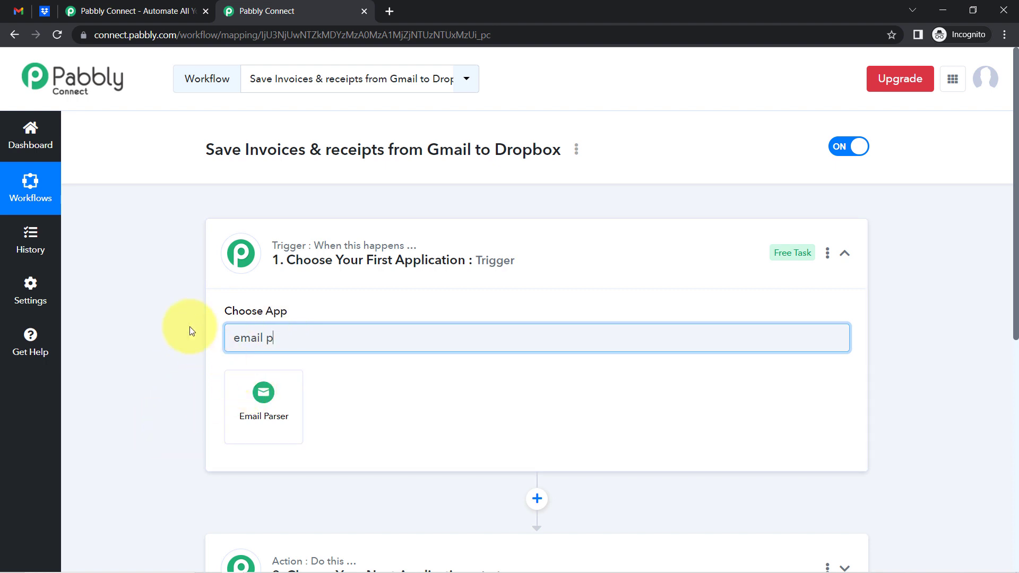
left_click(14, 17)
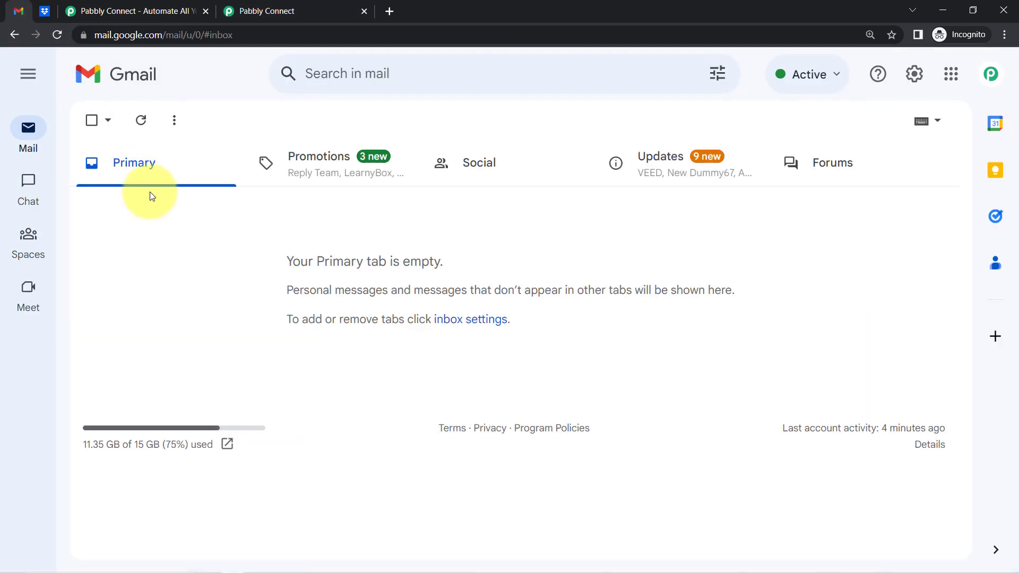
left_click(230, 10)
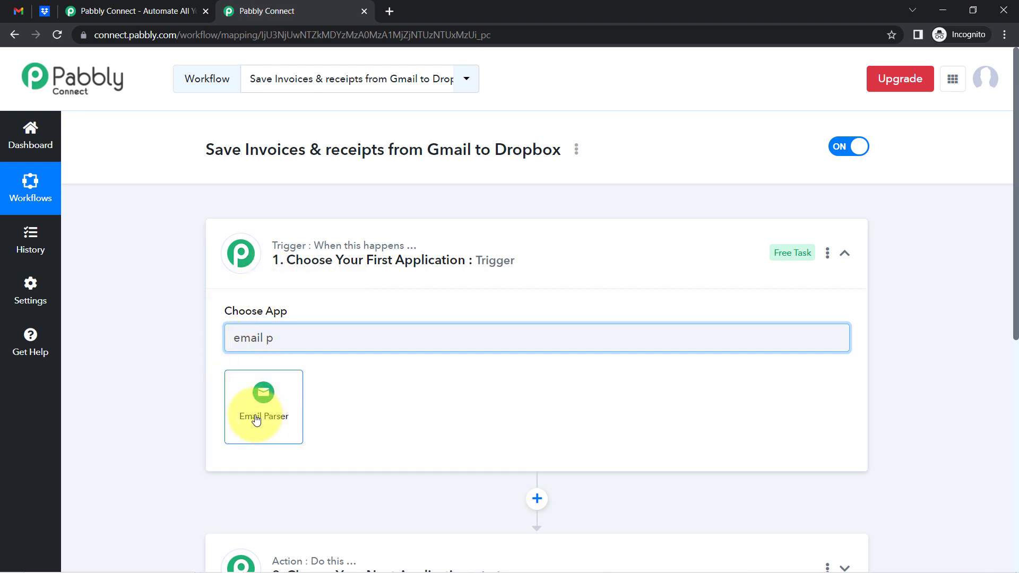
left_click(264, 394)
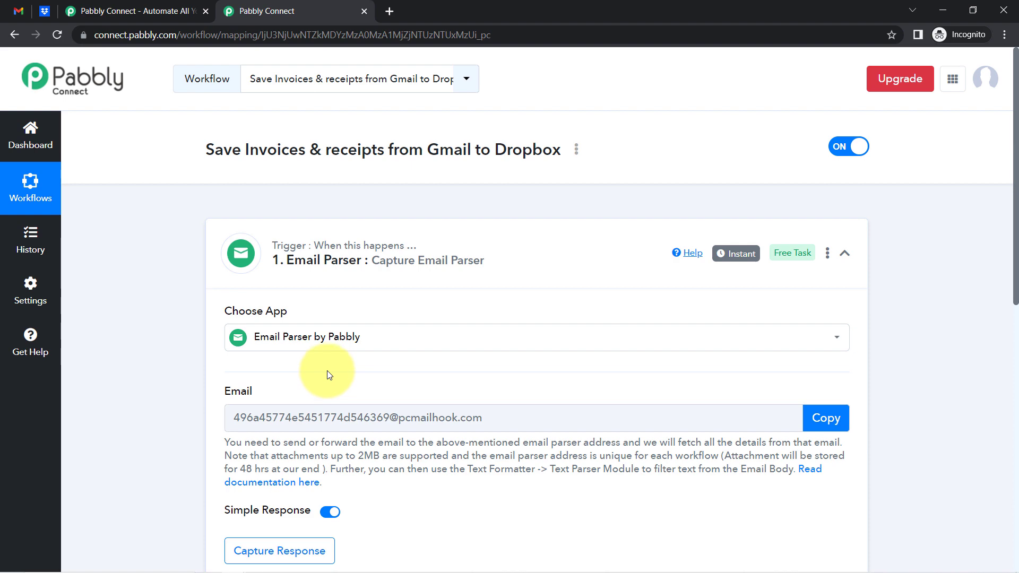
mouse_move(314, 258)
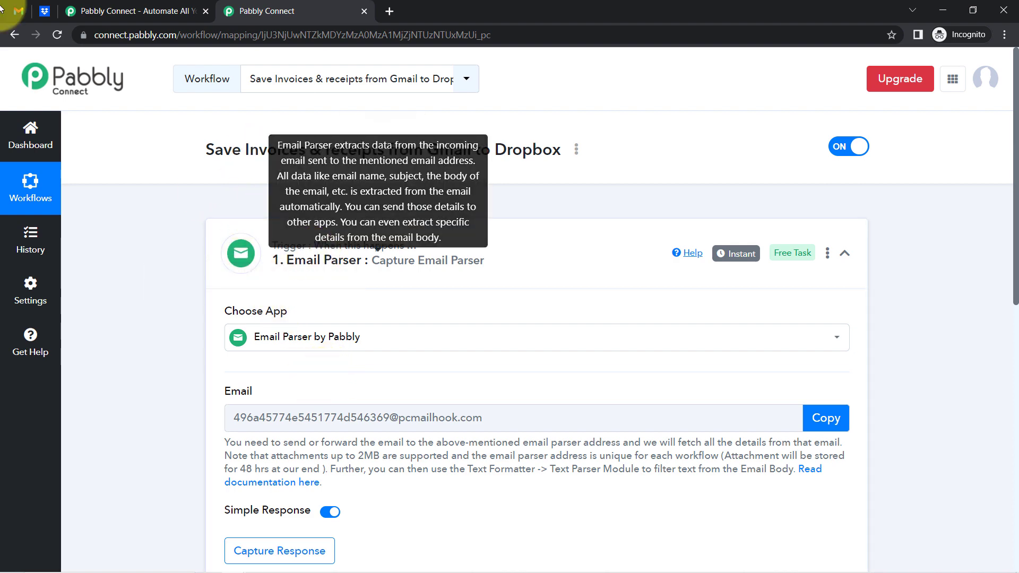
scroll(325, 394, "down", 2)
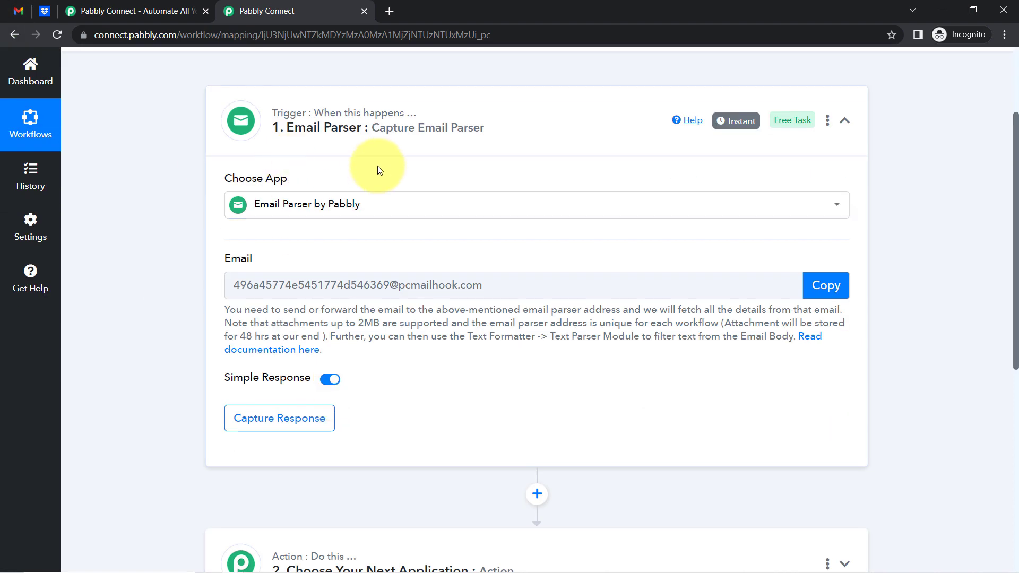
scroll(340, 318, "down", 6)
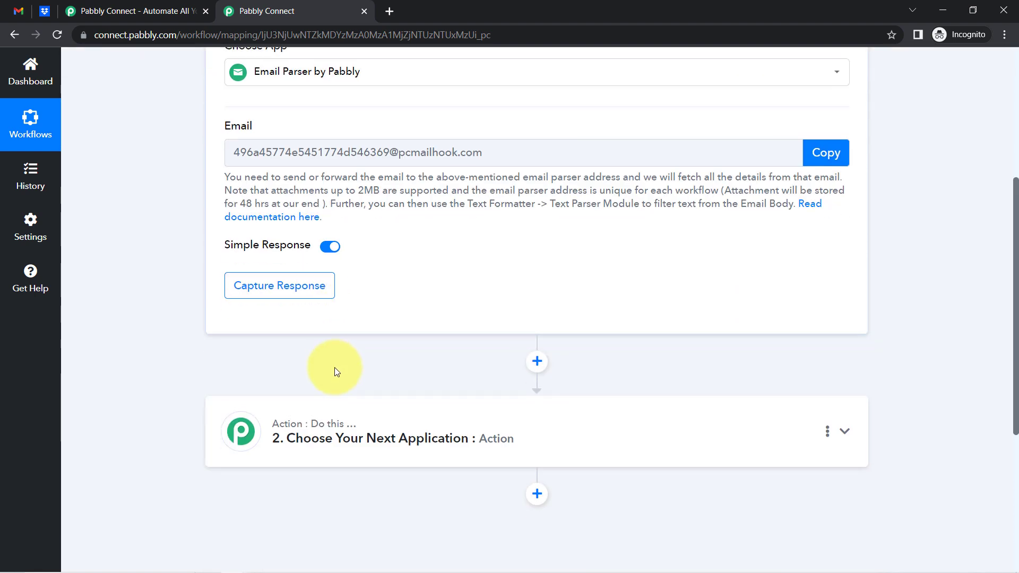
Search 'drop' in the '2. Choose Your Next Application' step and pick Dropbox as the action app
left_click(329, 167)
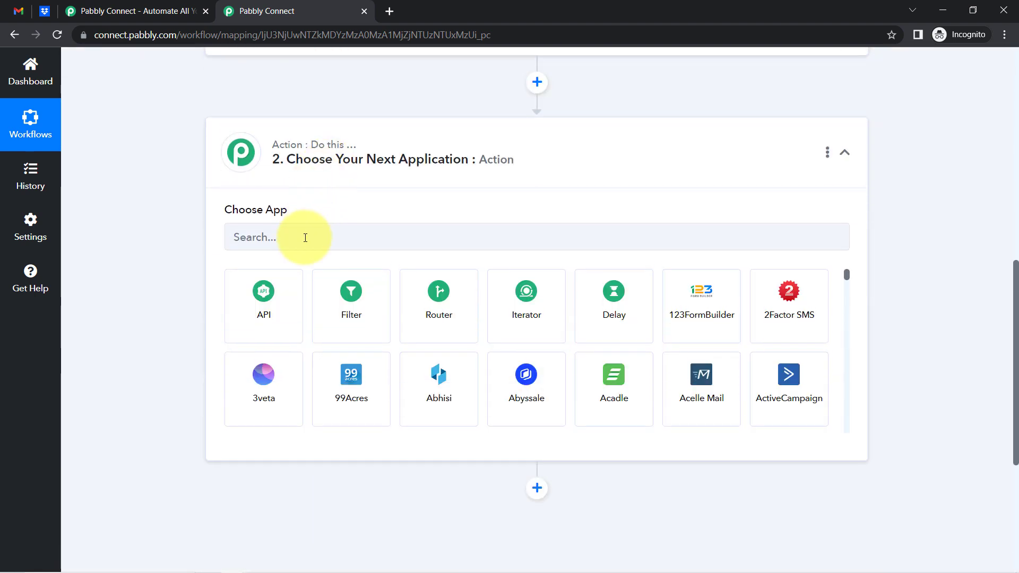
left_click(305, 238)
type("drop")
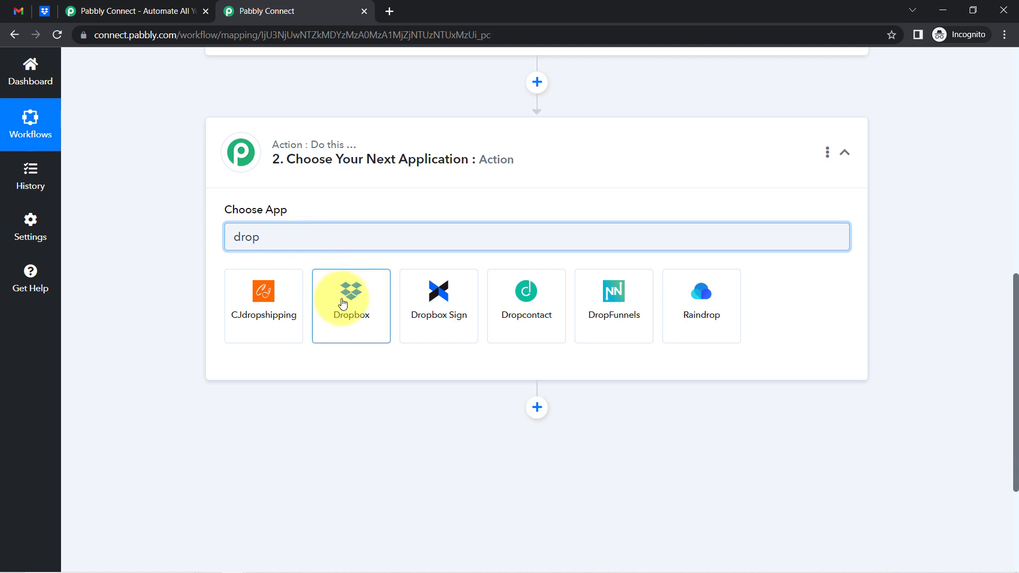
left_click(357, 311)
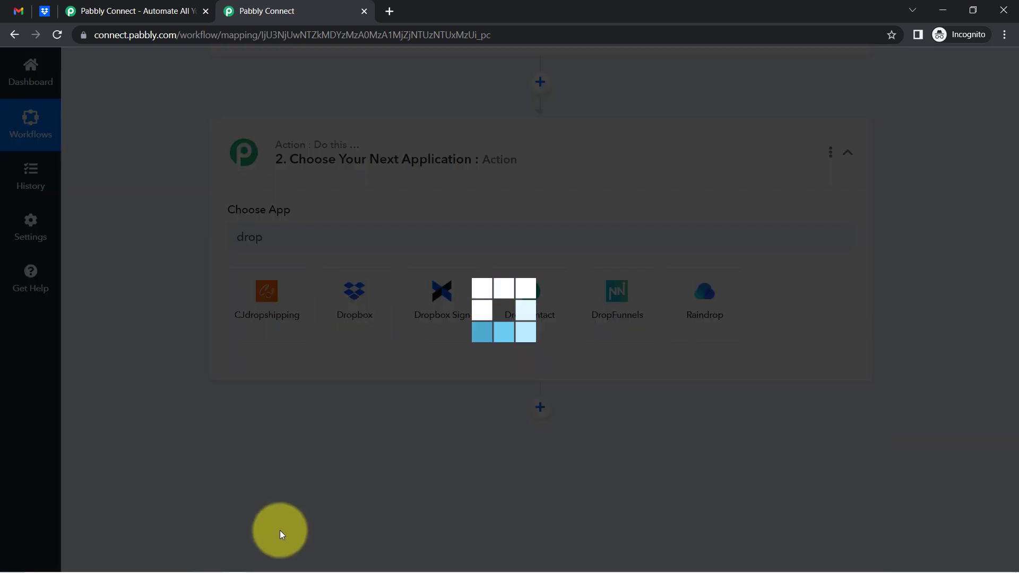
scroll(279, 359, "up", 10)
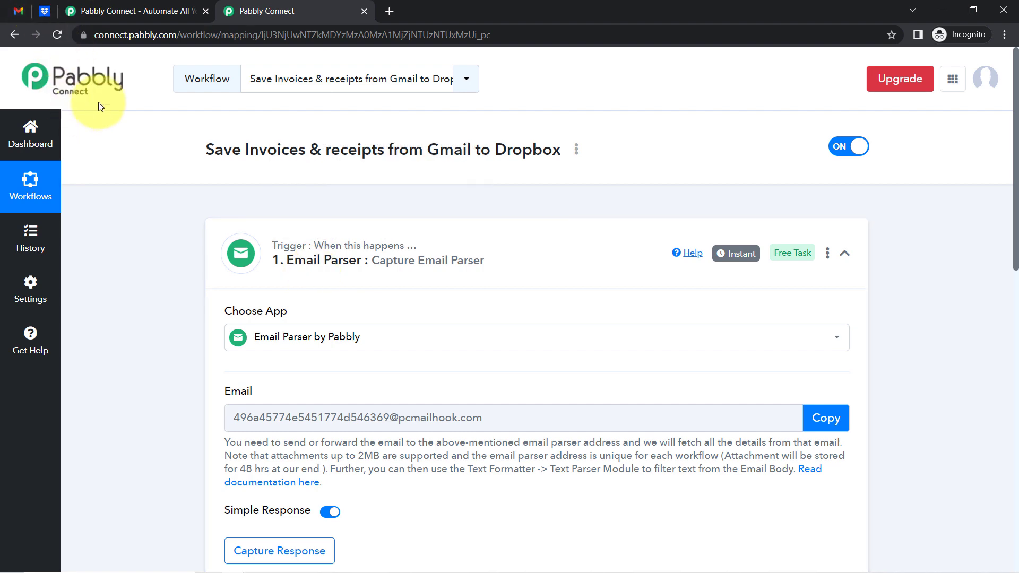
Copy the Email Parser's receiving address, leave the trigger waiting for a response, and go to Gmail
scroll(163, 355, "down", 1)
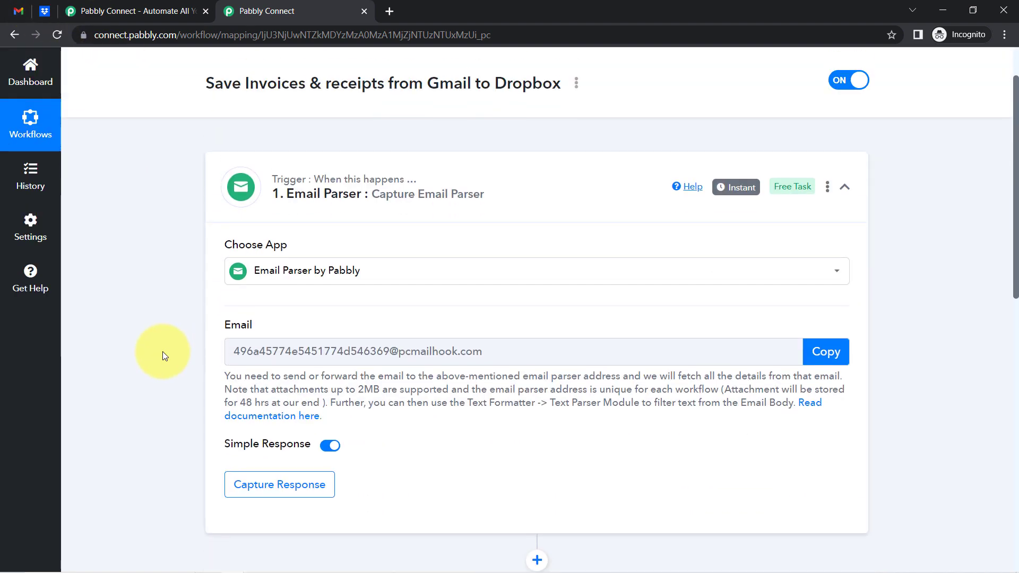
scroll(187, 326, "down", 2)
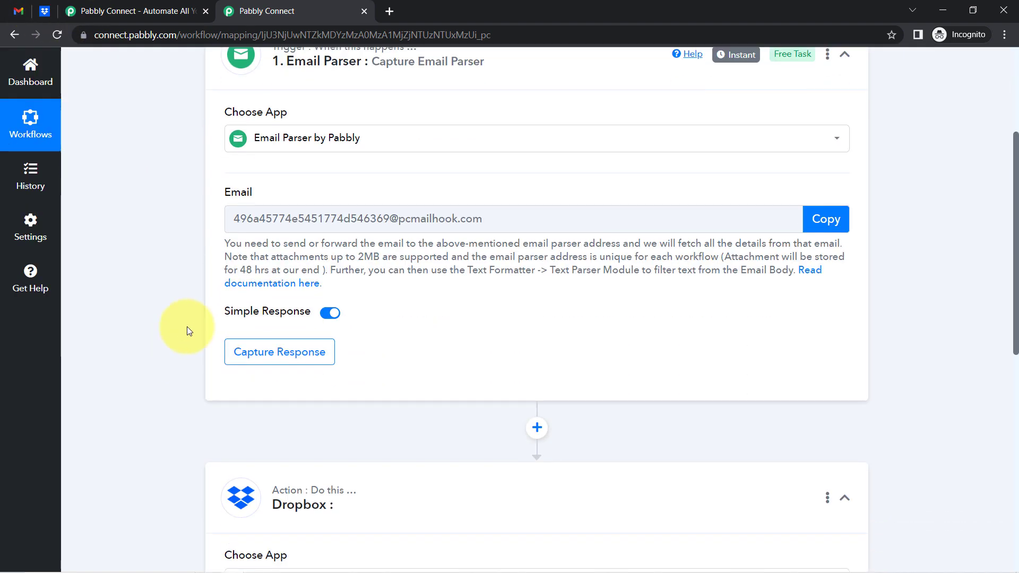
double_click(229, 191)
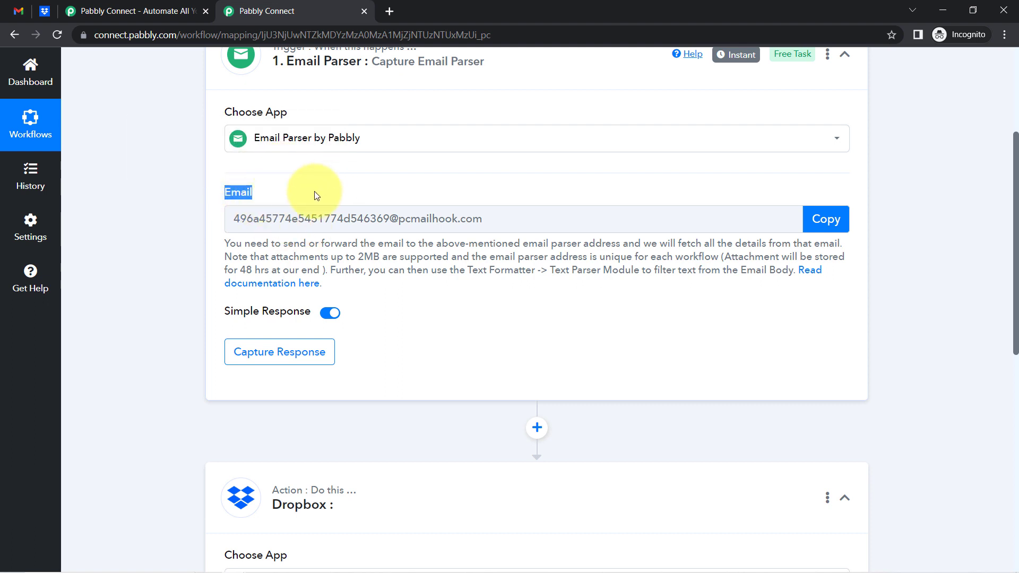
left_click(816, 222)
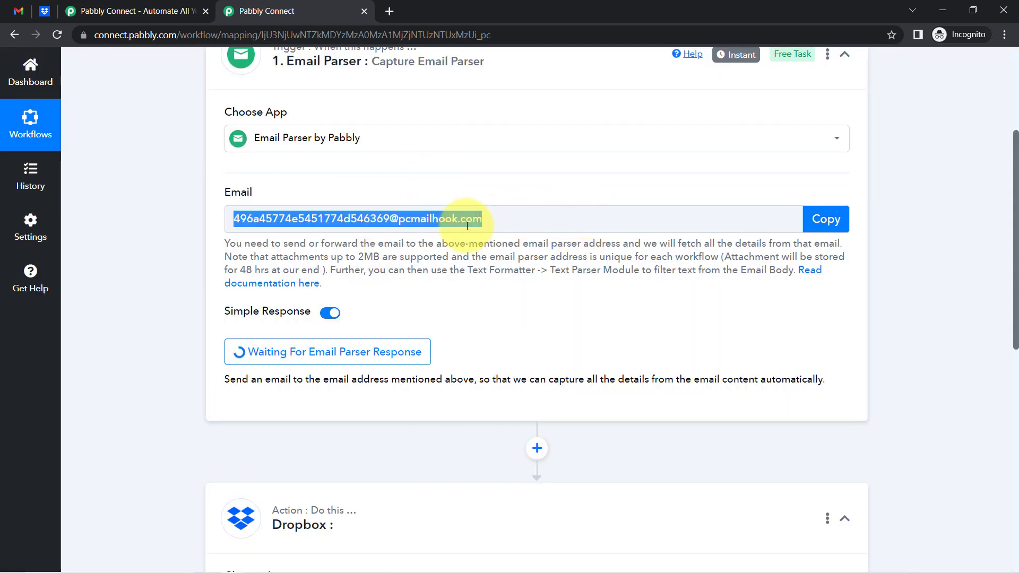
left_click(408, 223)
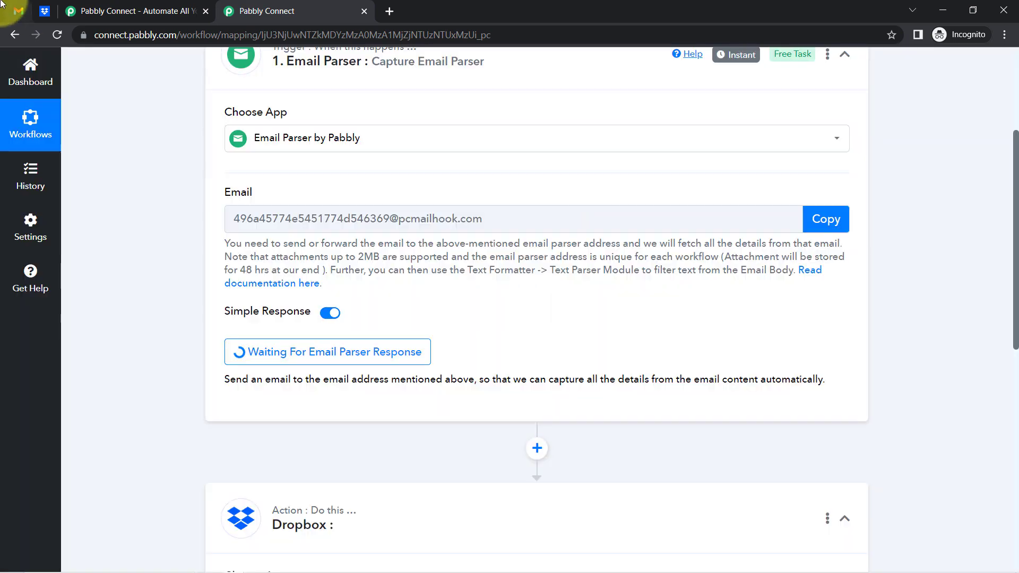
left_click(16, 6)
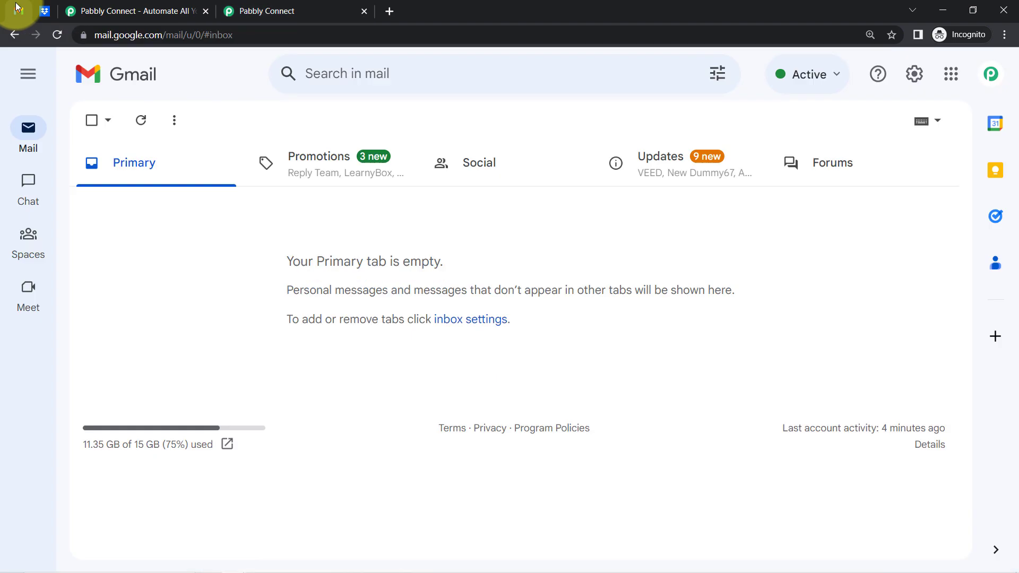
Remove the existing forwarding address in Gmail's Forwarding and POP/IMAP settings
left_click(924, 76)
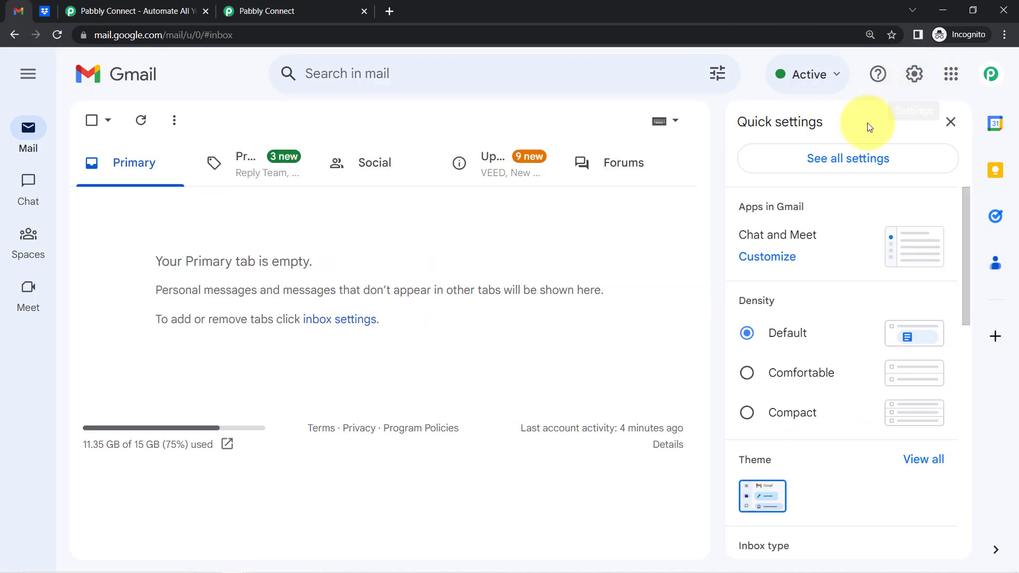
left_click(850, 159)
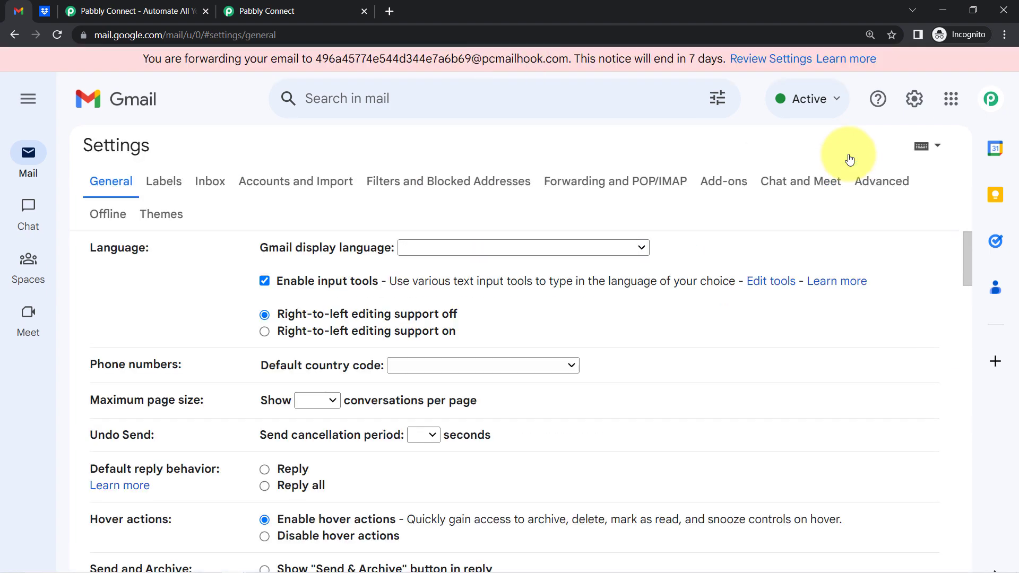
left_click(617, 190)
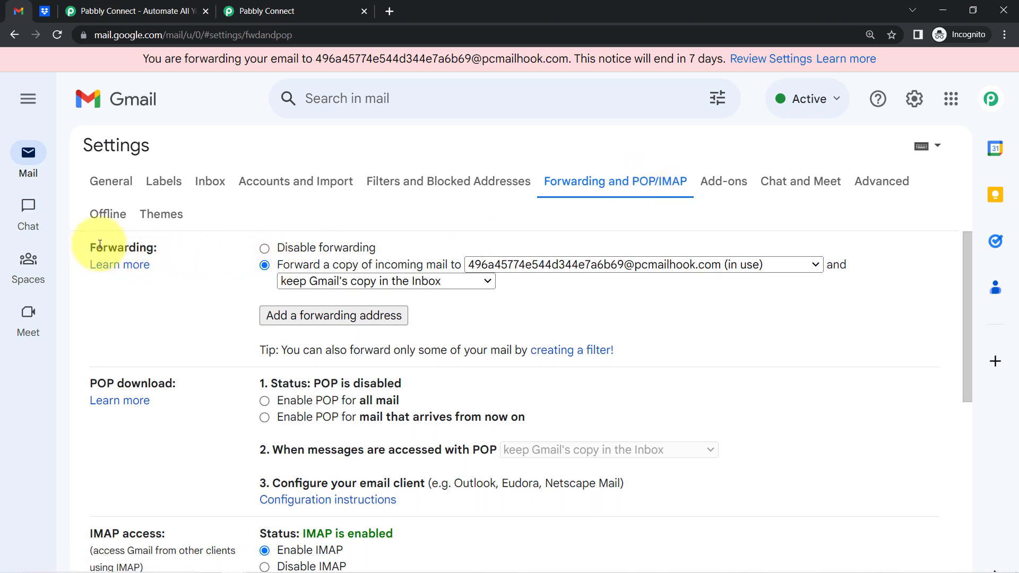
left_click_drag(100, 248, 136, 248)
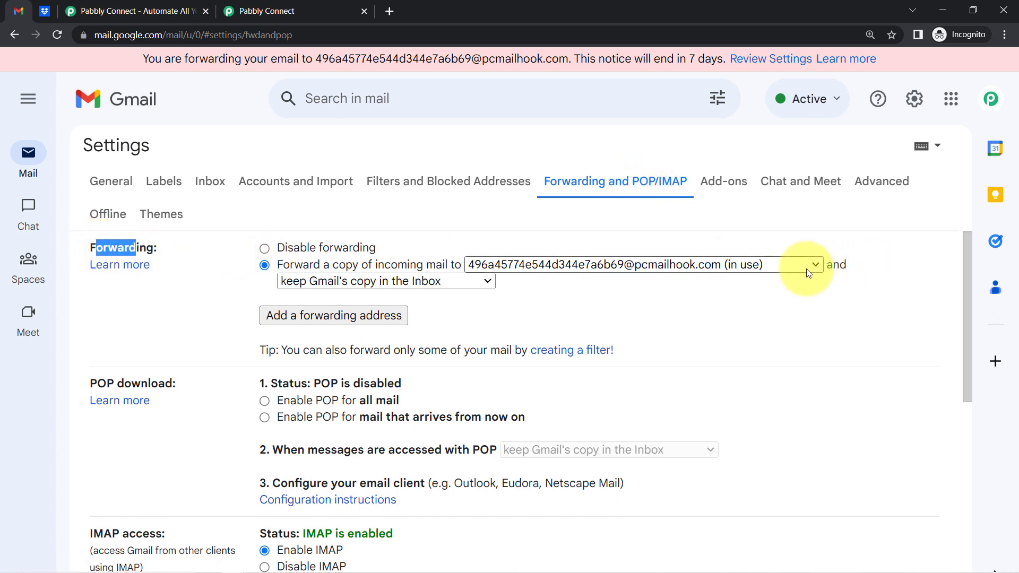
left_click(658, 265)
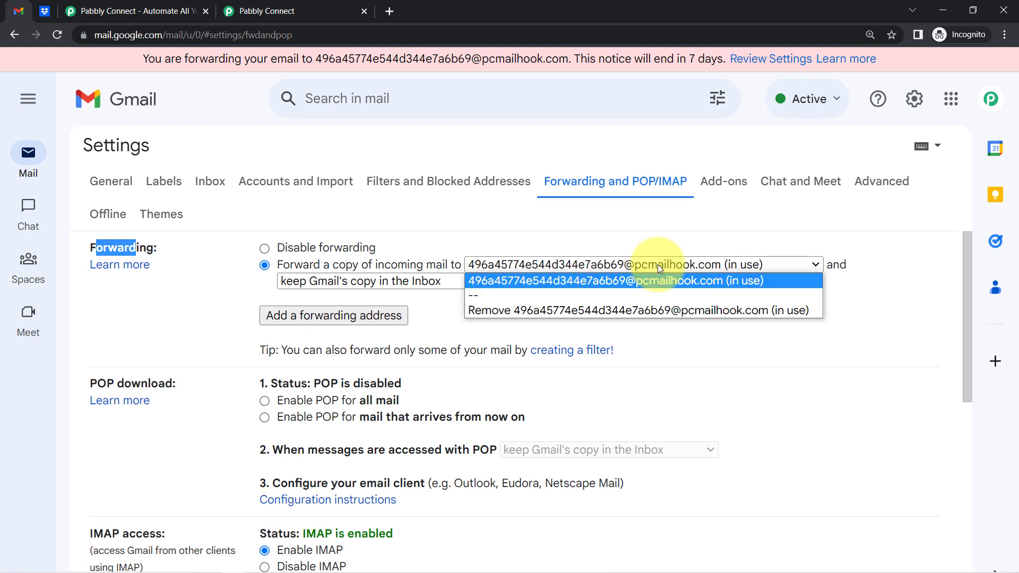
left_click(556, 313)
left_click(663, 369)
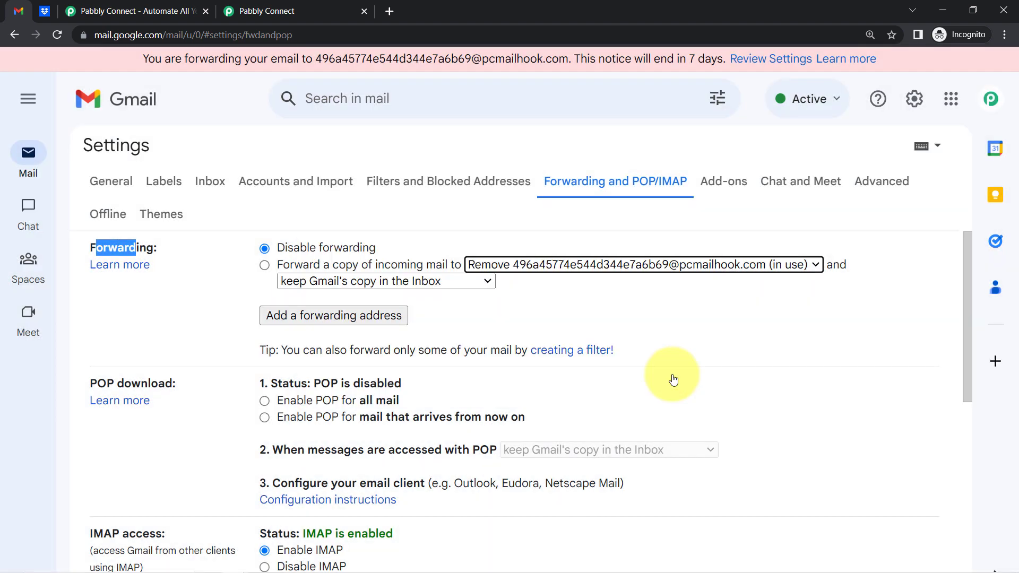
left_click(218, 260)
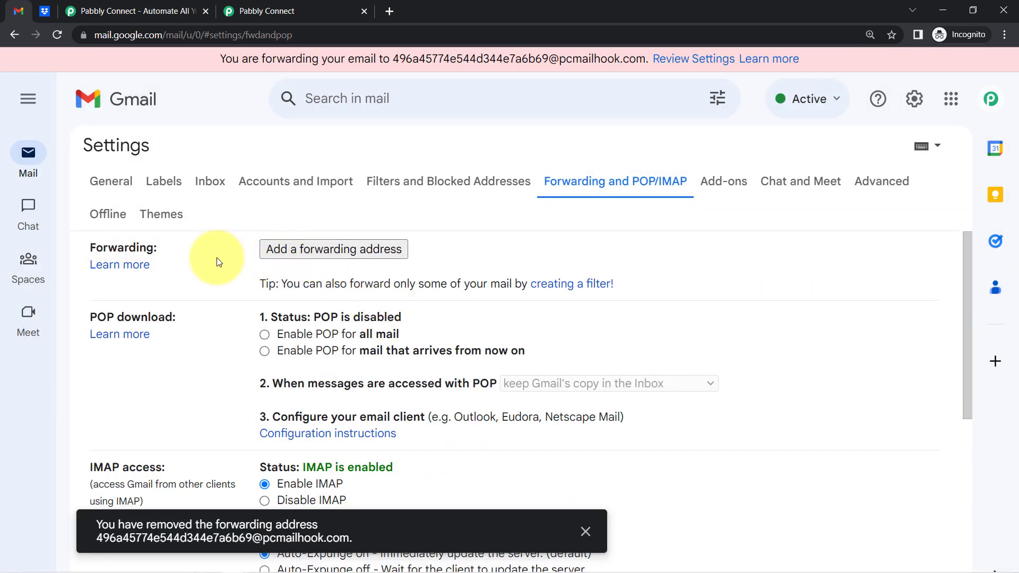
Add the copied parser address as a Gmail forwarding address and approve forwarding to it
left_click(324, 257)
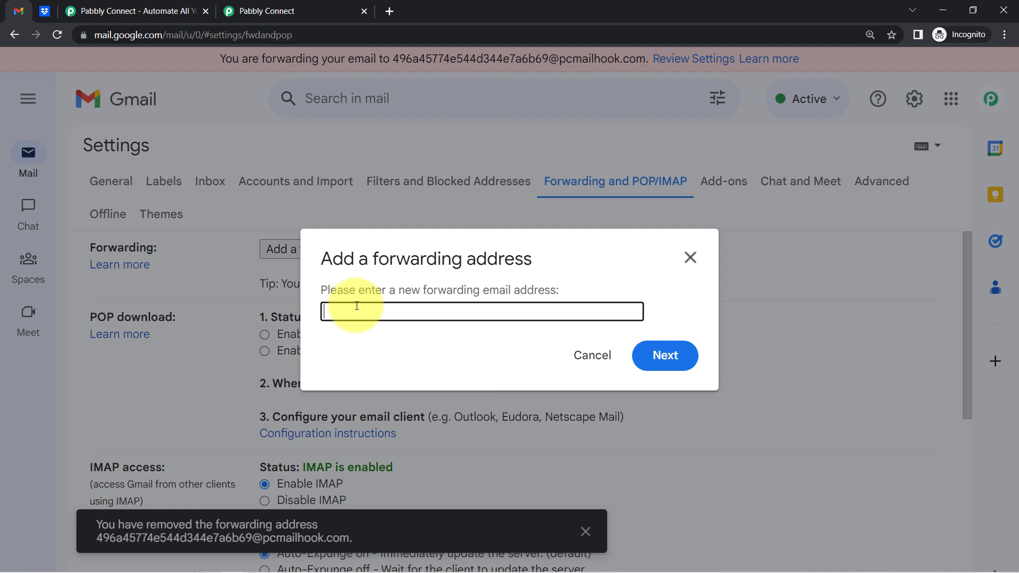
key("ctrl+v")
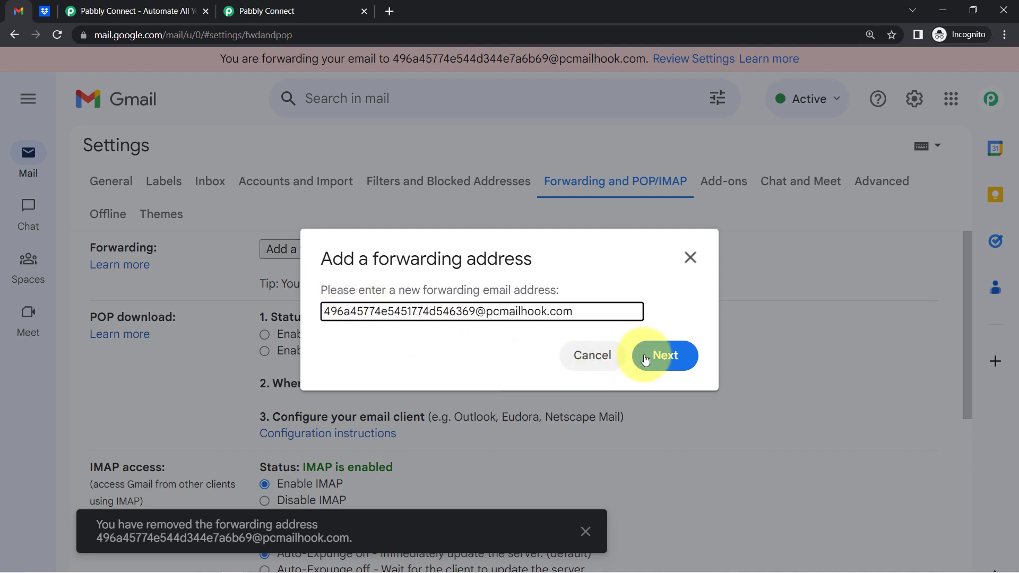
left_click(666, 357)
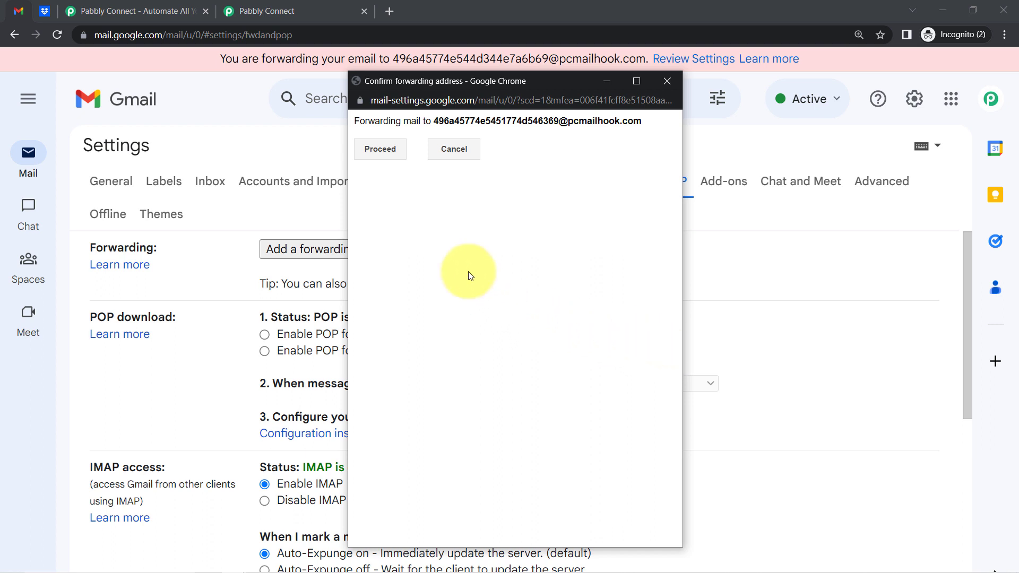
left_click(394, 150)
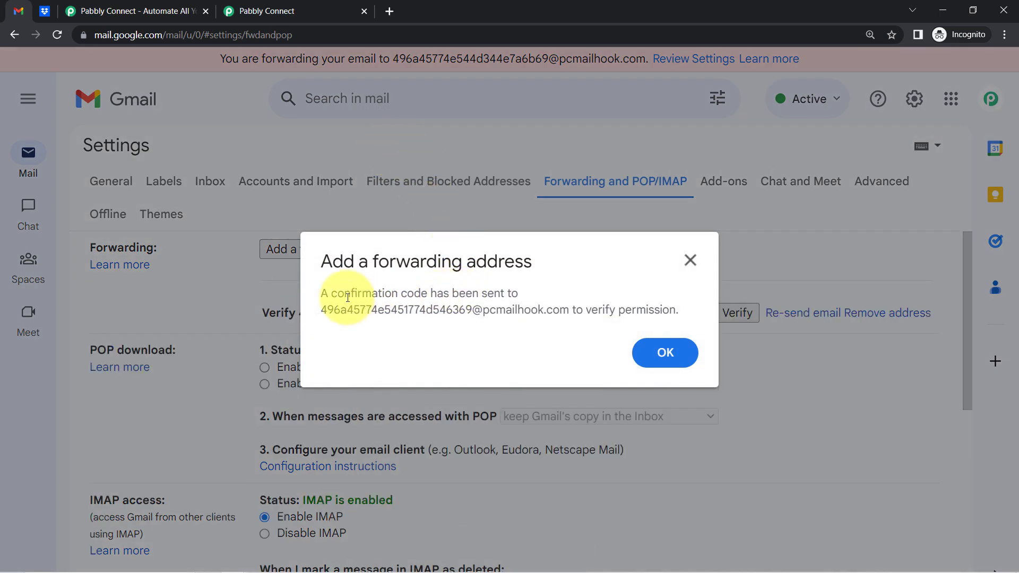
left_click_drag(343, 294, 552, 303)
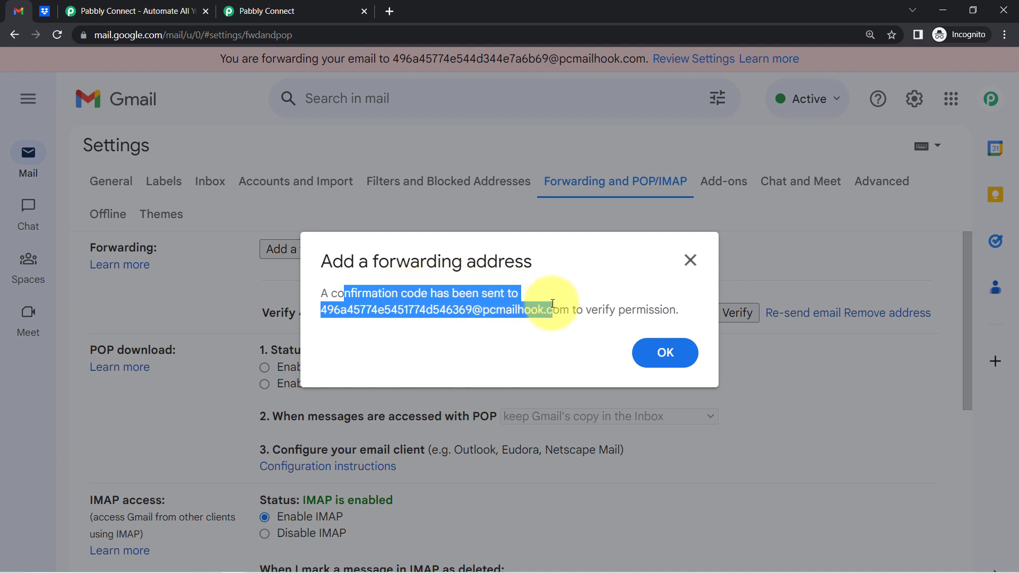
left_click(666, 353)
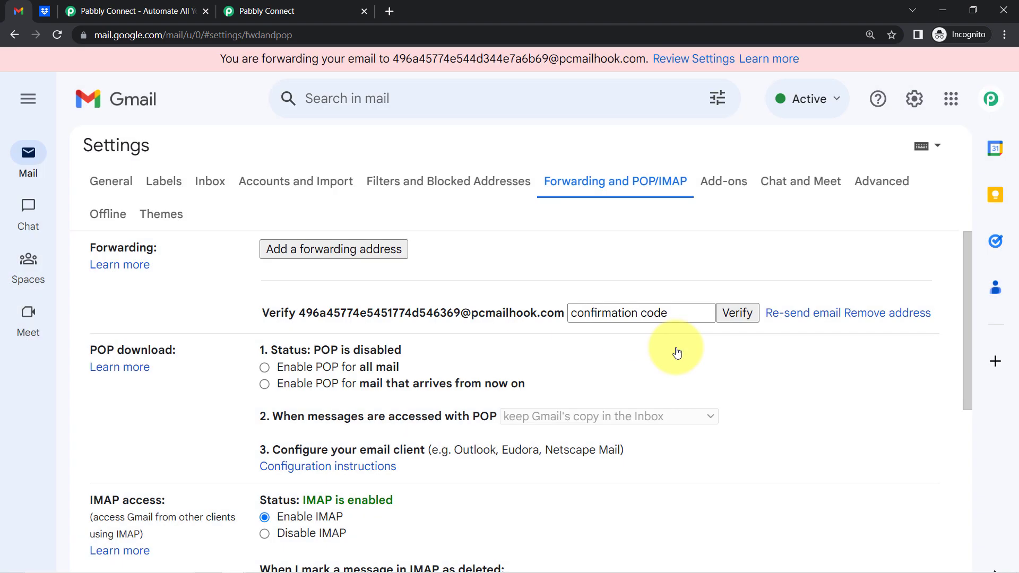
Find the confirmation code in the captured email's enlarged Body Text, select it, and return to Gmail
left_click(292, 7)
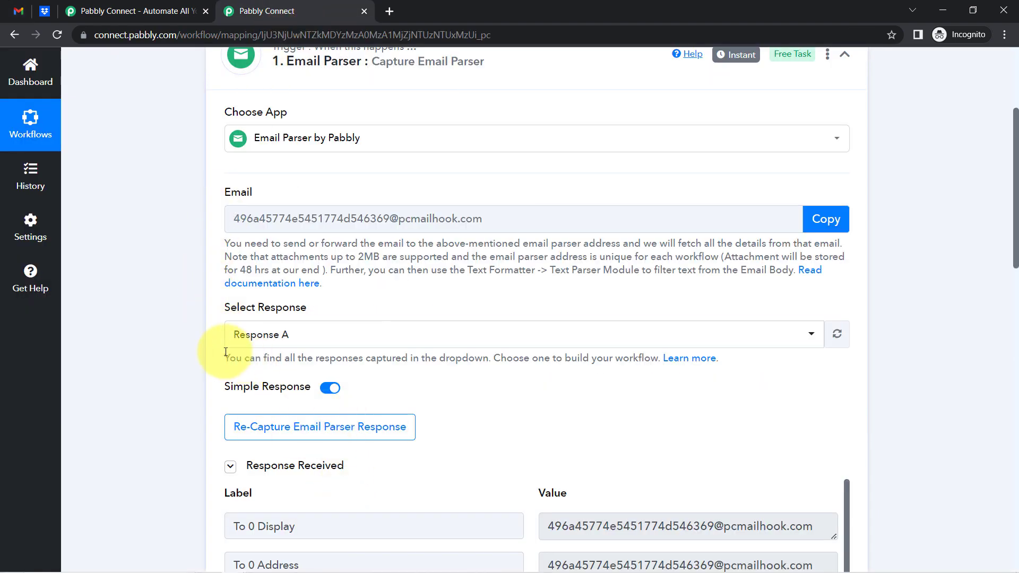
scroll(247, 467, "up", 1)
scroll(296, 471, "down", 4)
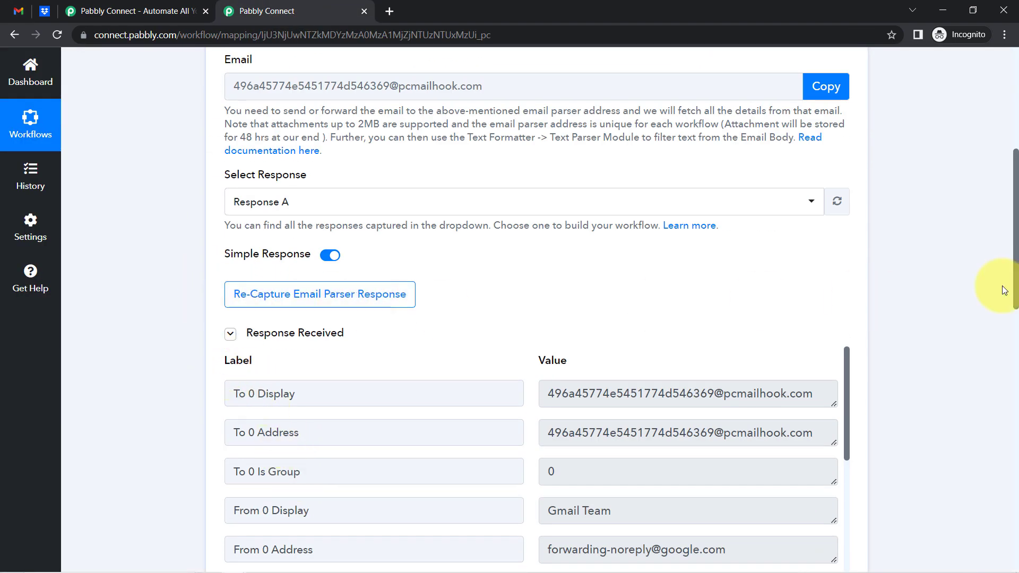
left_click_drag(1016, 200, 1011, 274)
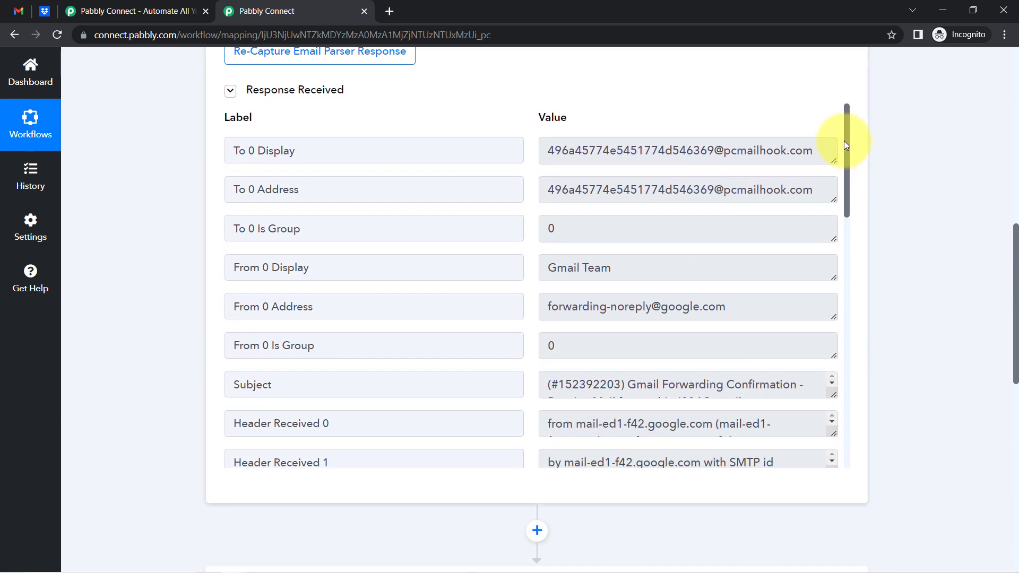
left_click_drag(846, 146, 791, 473)
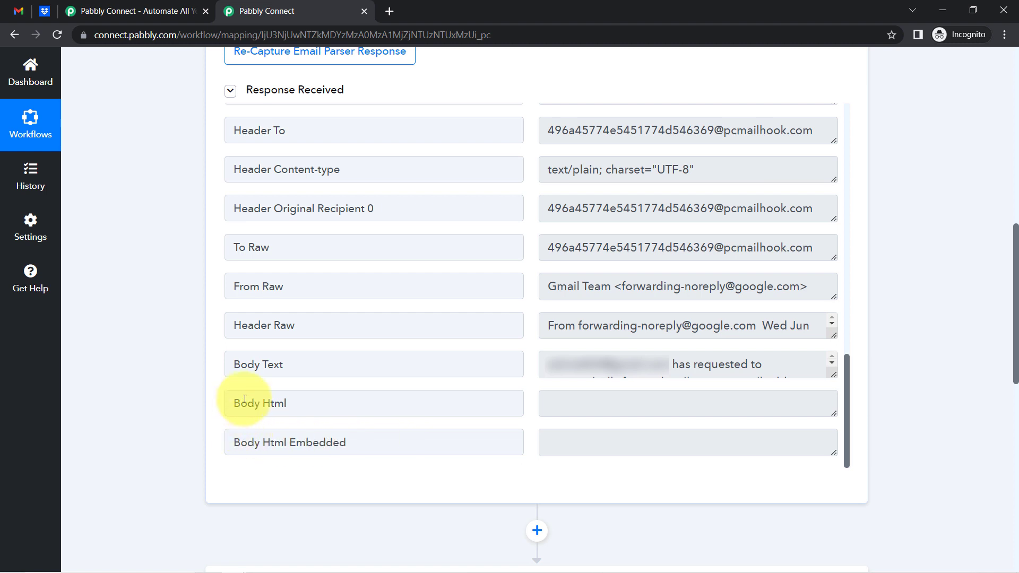
left_click_drag(244, 399, 281, 399)
left_click_drag(255, 364, 545, 364)
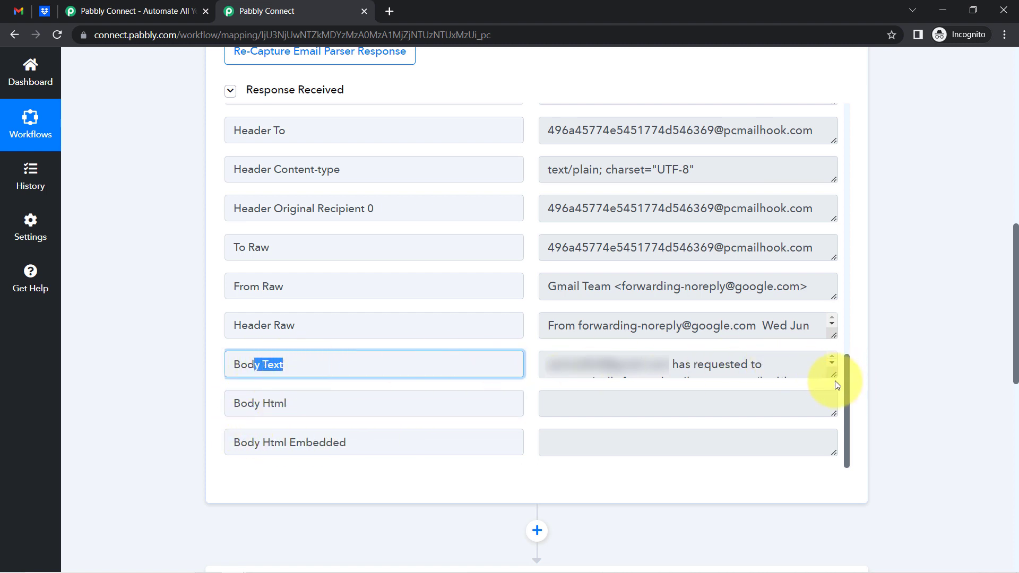
left_click_drag(832, 376, 826, 487)
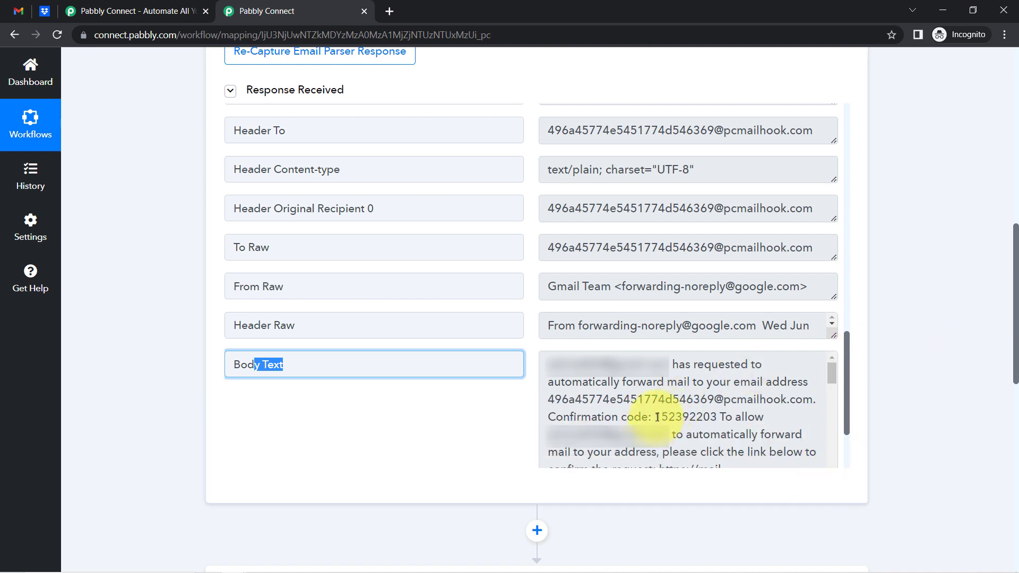
left_click_drag(658, 418, 713, 416)
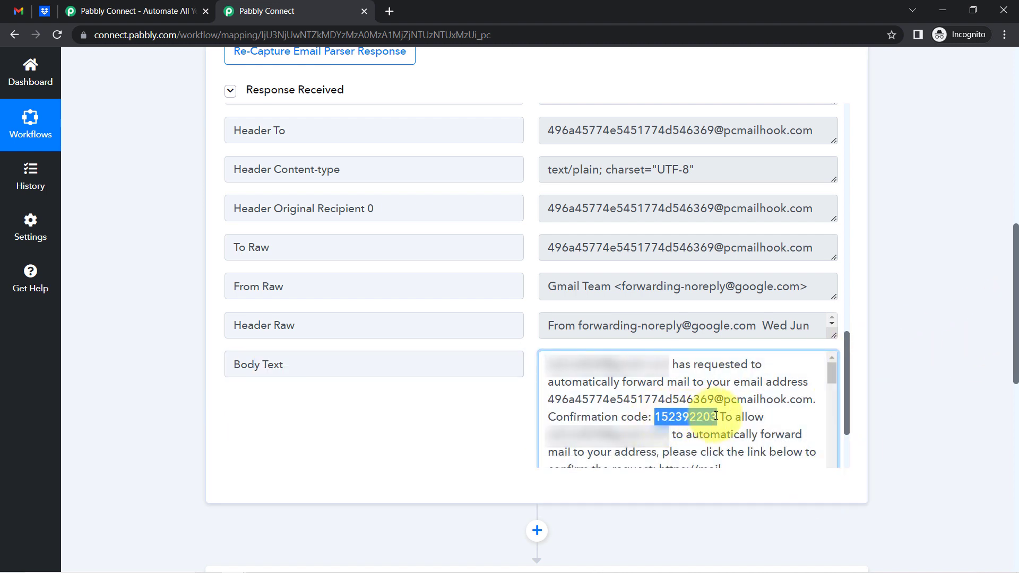
left_click(18, 7)
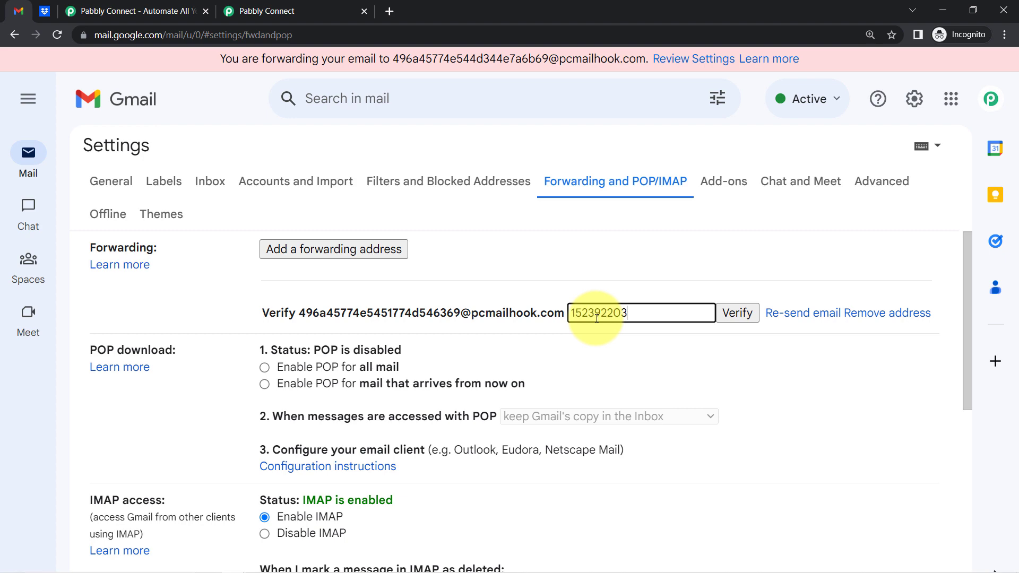
Verify the Pabbly parser address and forward a copy of all incoming Gmail mail to it, saving the change
left_click(730, 305)
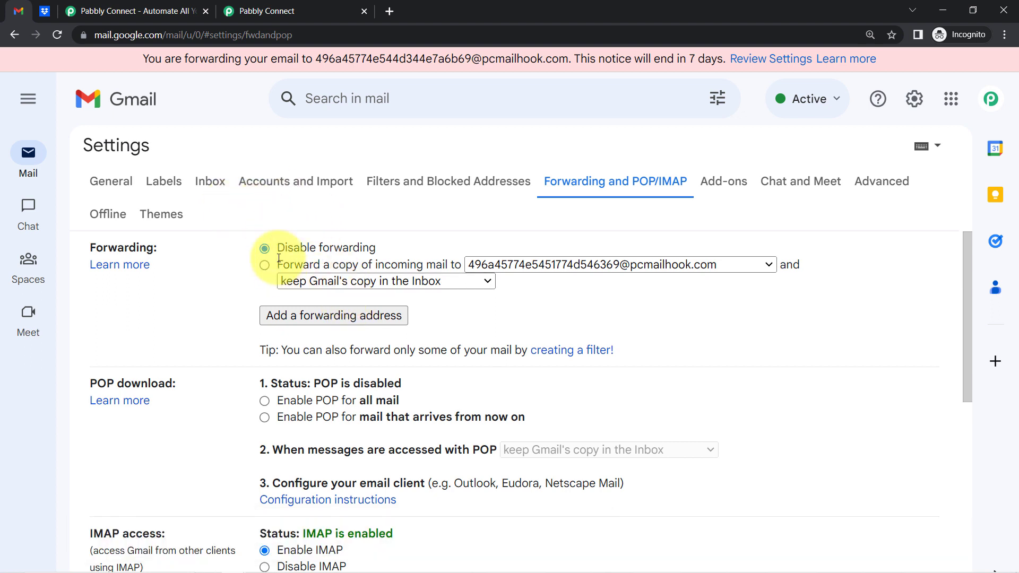
left_click(263, 264)
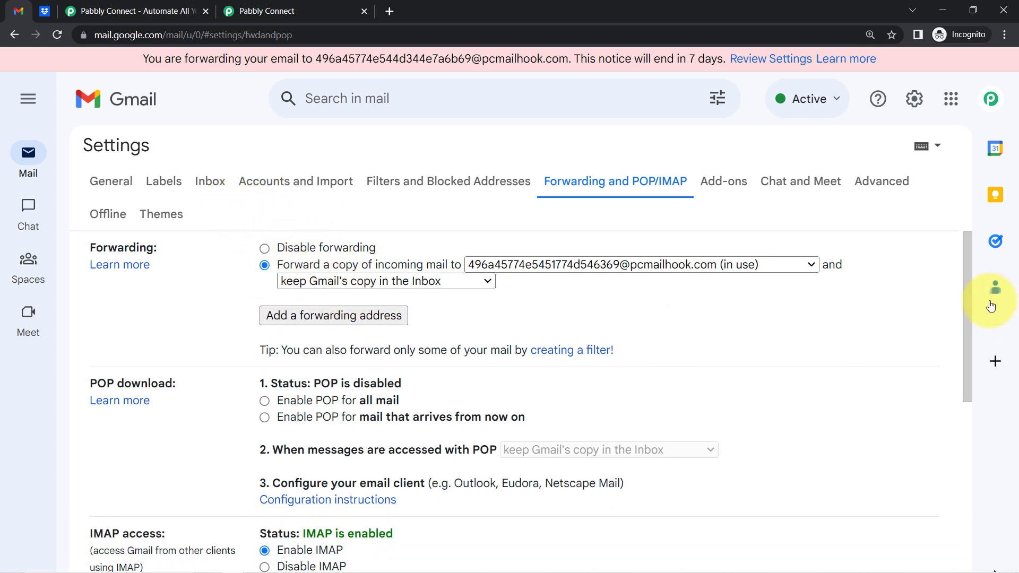
left_click_drag(967, 295, 894, 562)
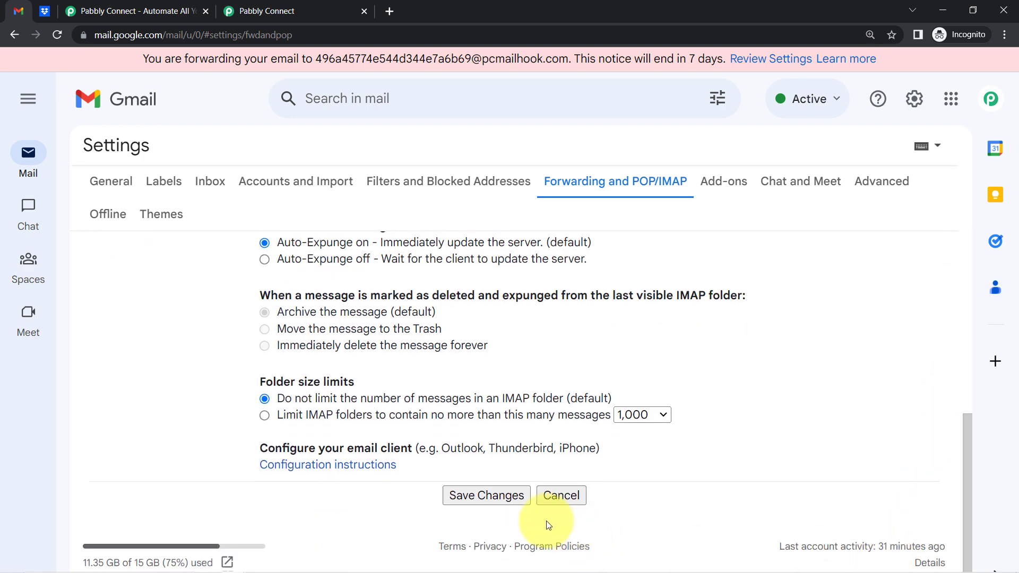
left_click(483, 495)
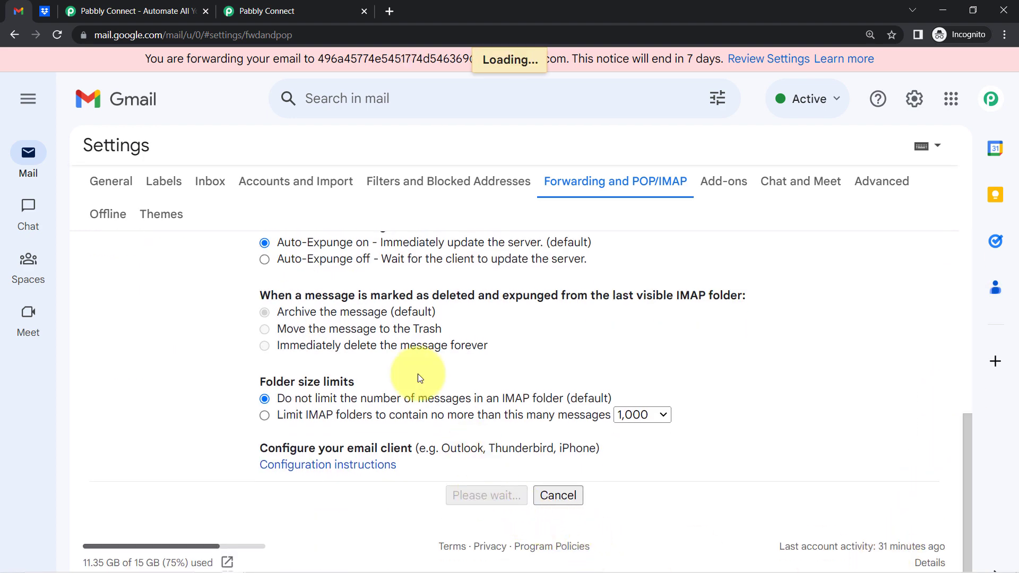
left_click(266, 12)
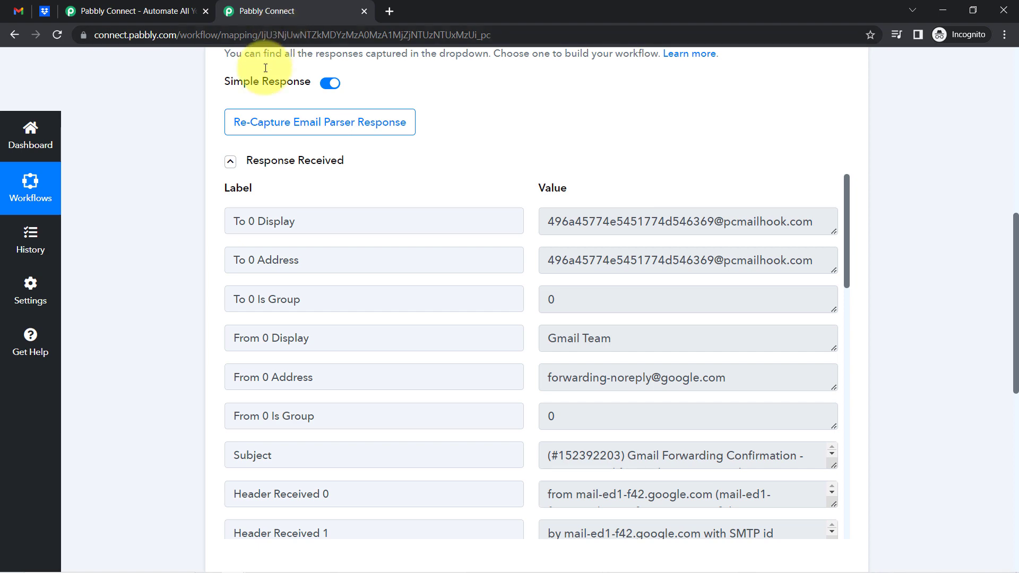
Re-capture the Email Parser response and confirm, so the trigger awaits a fresh email
left_click(272, 133)
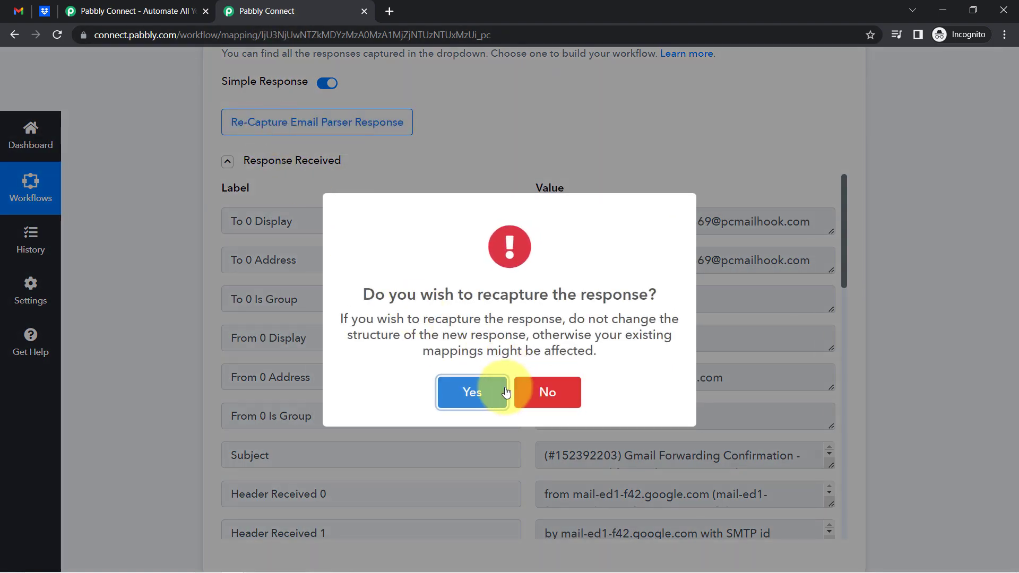
left_click(490, 391)
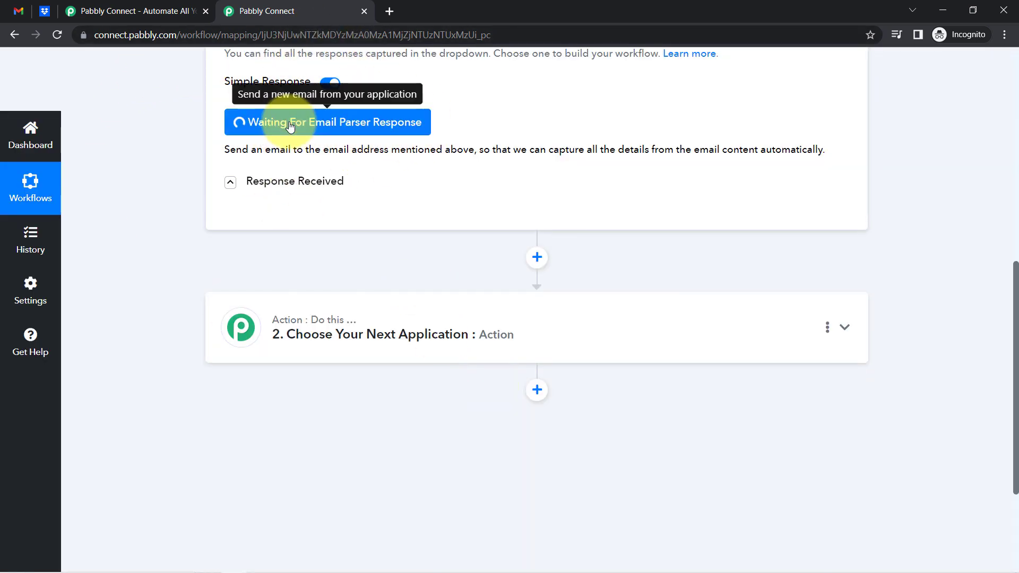
left_click(18, 11)
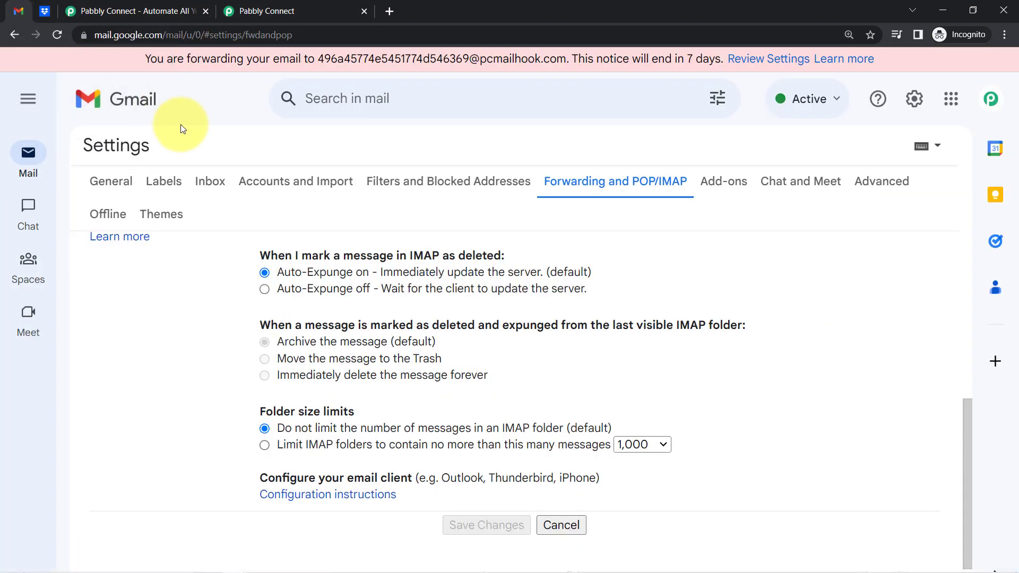
Return Gmail from the forwarding settings to the Primary inbox, then show Chrome's open windows
left_click(28, 97)
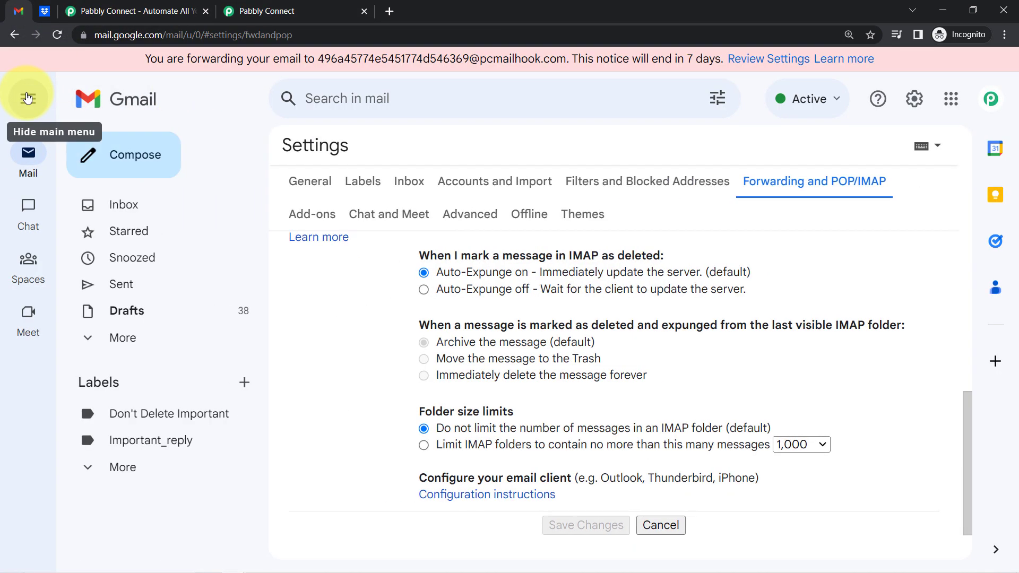
left_click(121, 205)
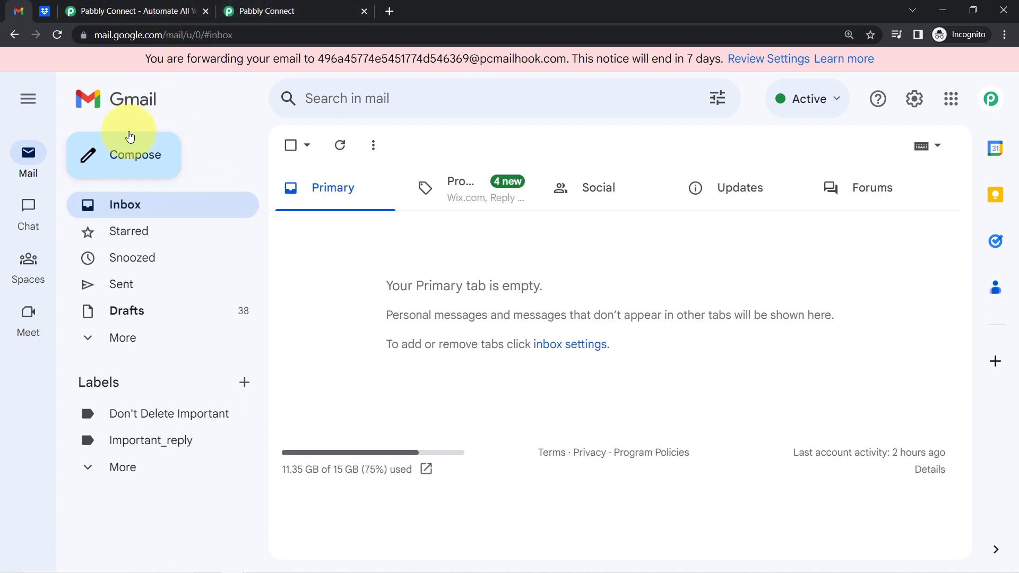
left_click(41, 109)
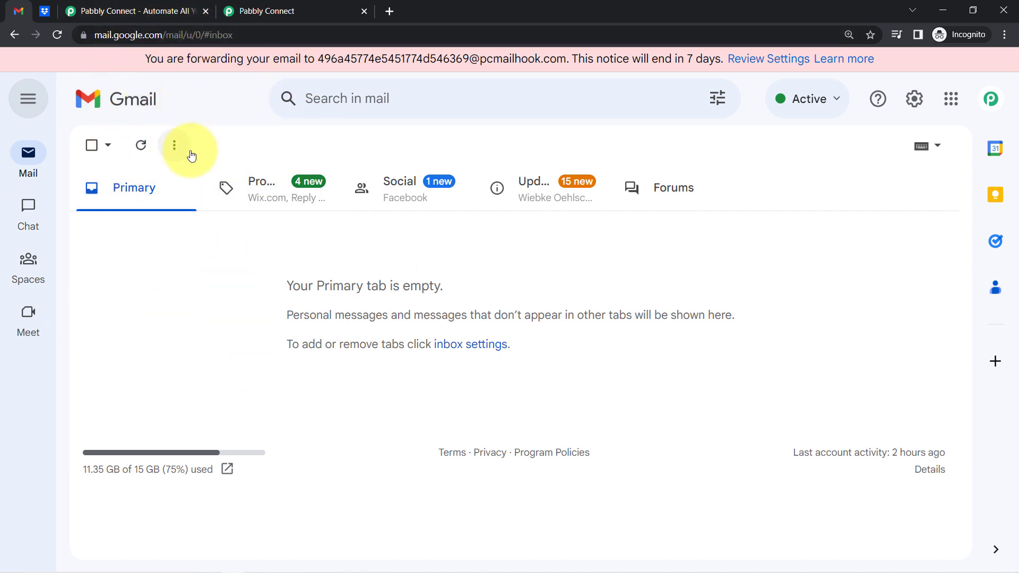
left_click(254, 10)
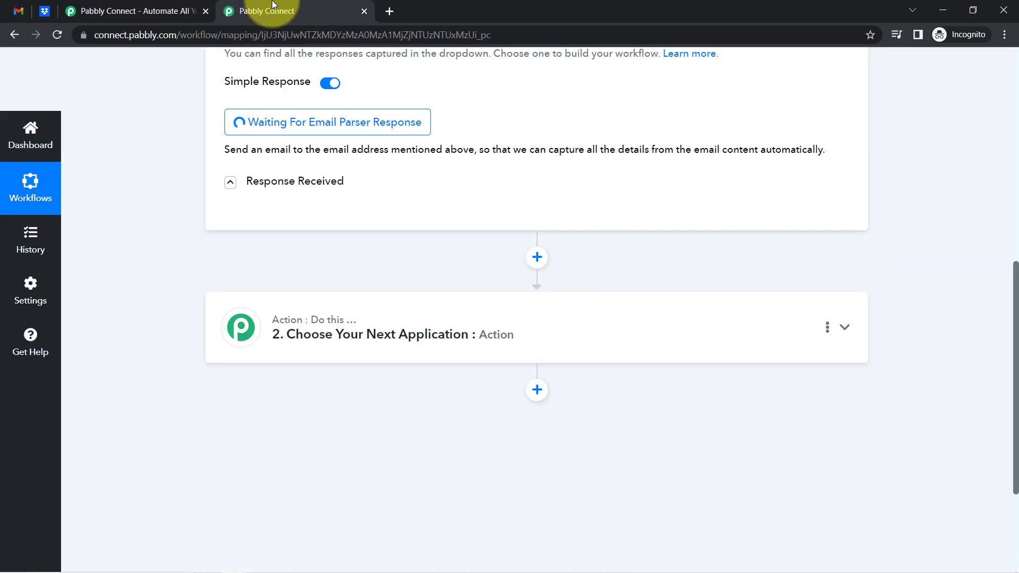
left_click(21, 9)
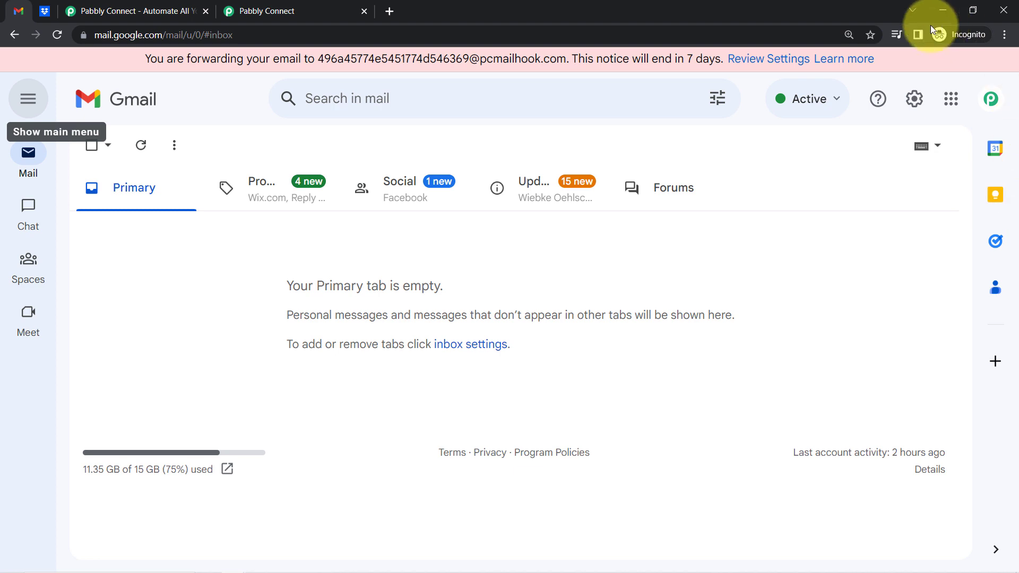
mouse_move(176, 572)
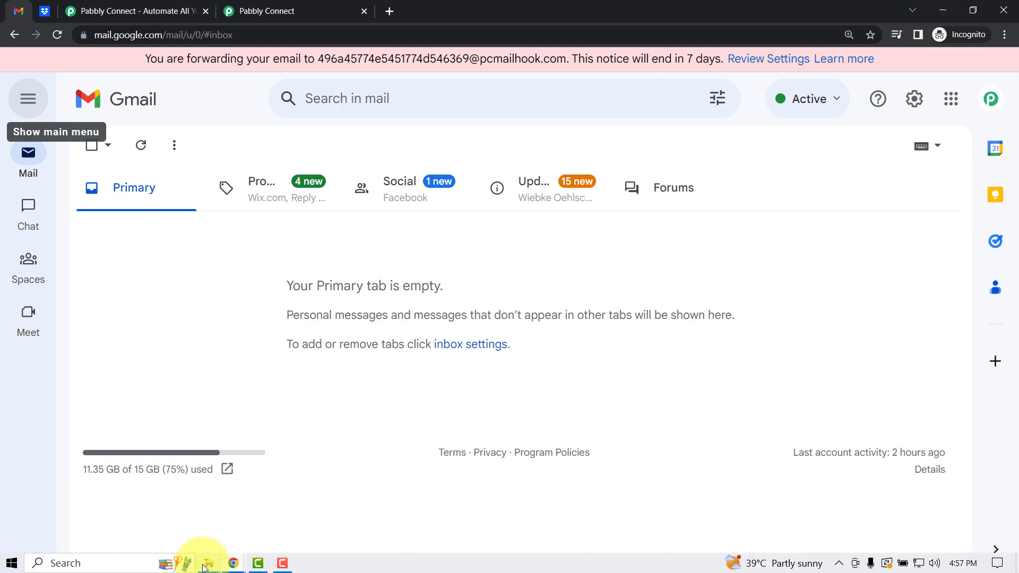
left_click(228, 566)
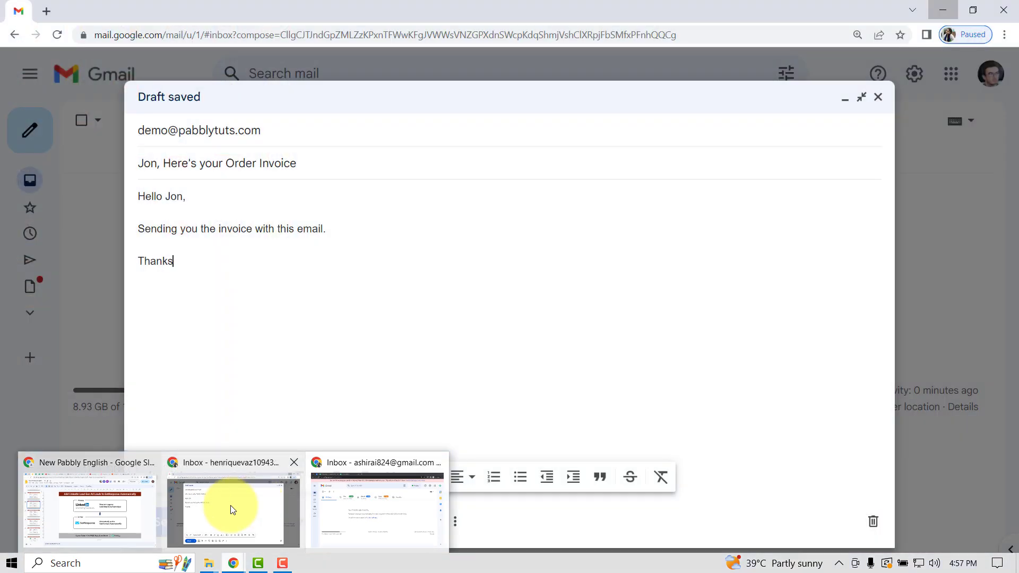
Bring up the Order Invoice draft and review its body, closing line and subject
left_click(230, 505)
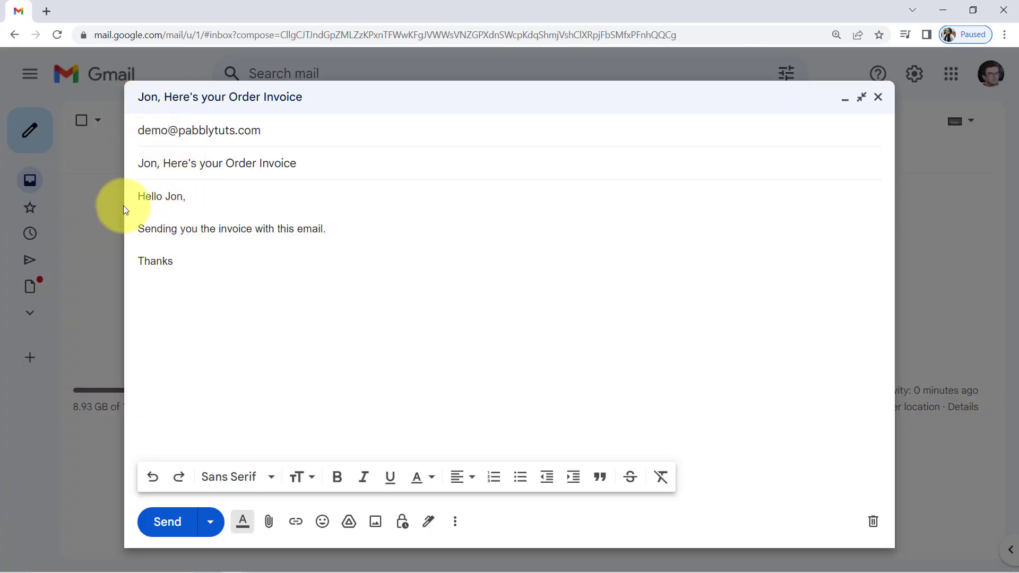
left_click_drag(154, 196, 295, 231)
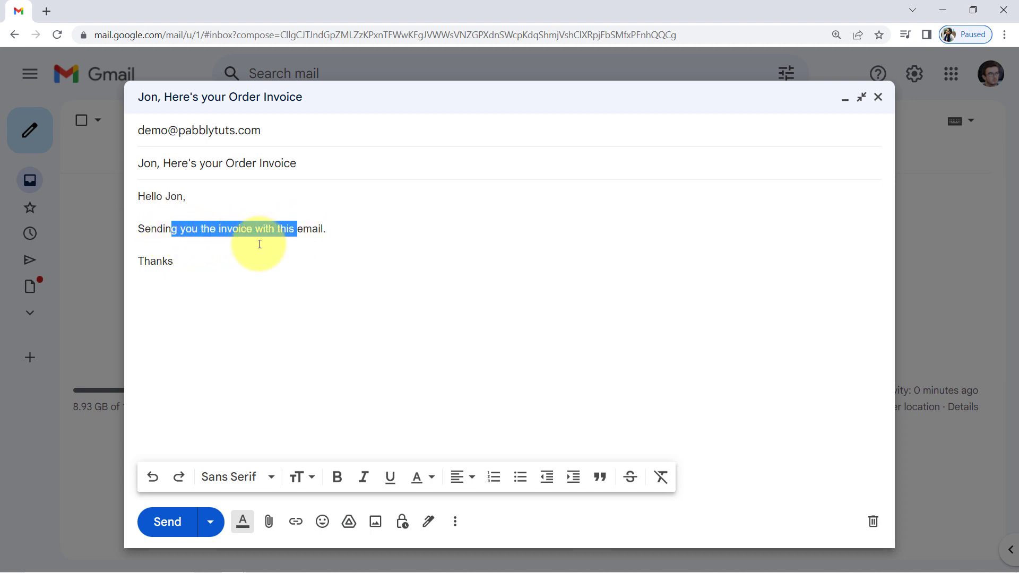
left_click_drag(162, 261, 191, 250)
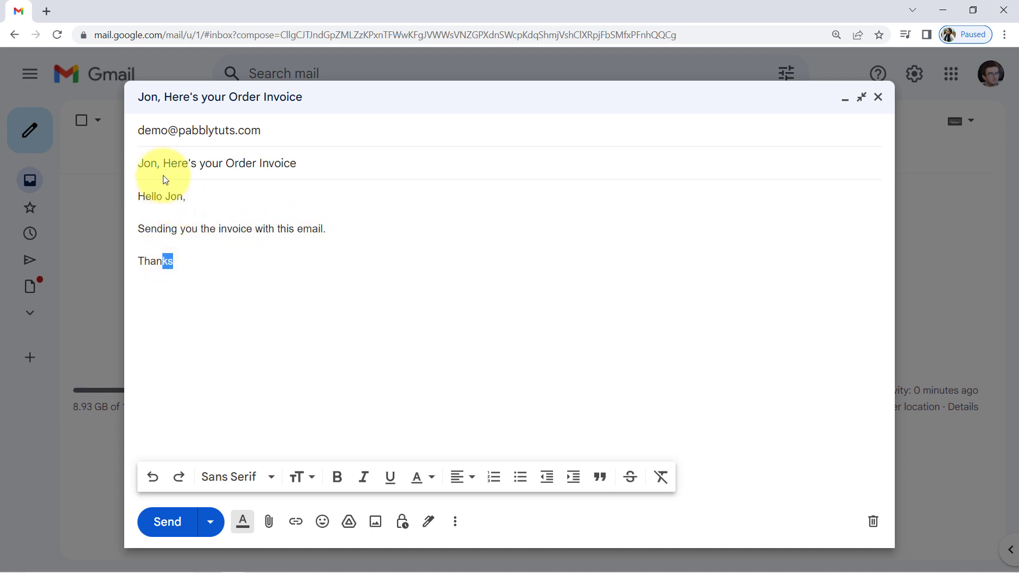
left_click_drag(170, 164, 289, 163)
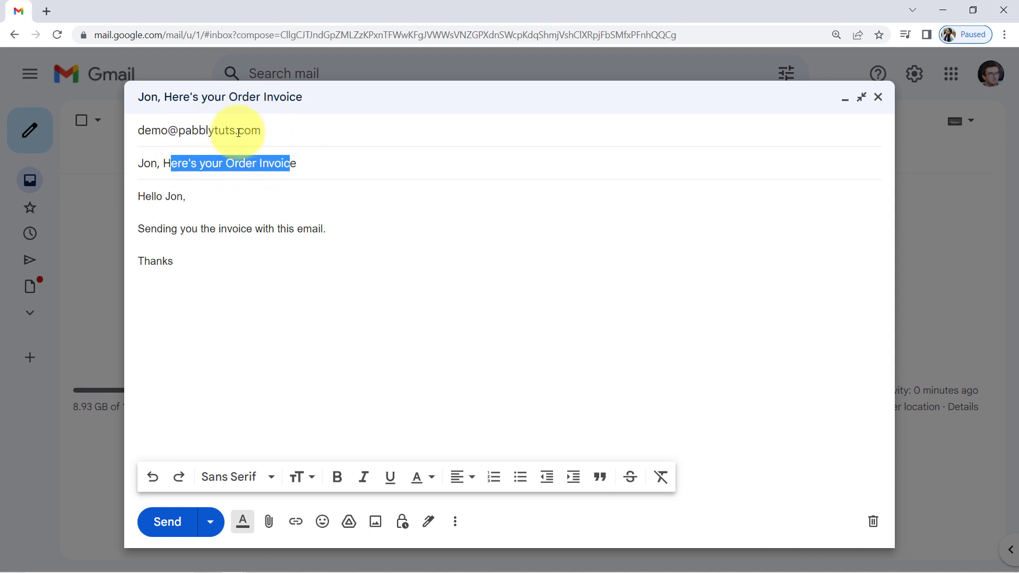
mouse_move(239, 132)
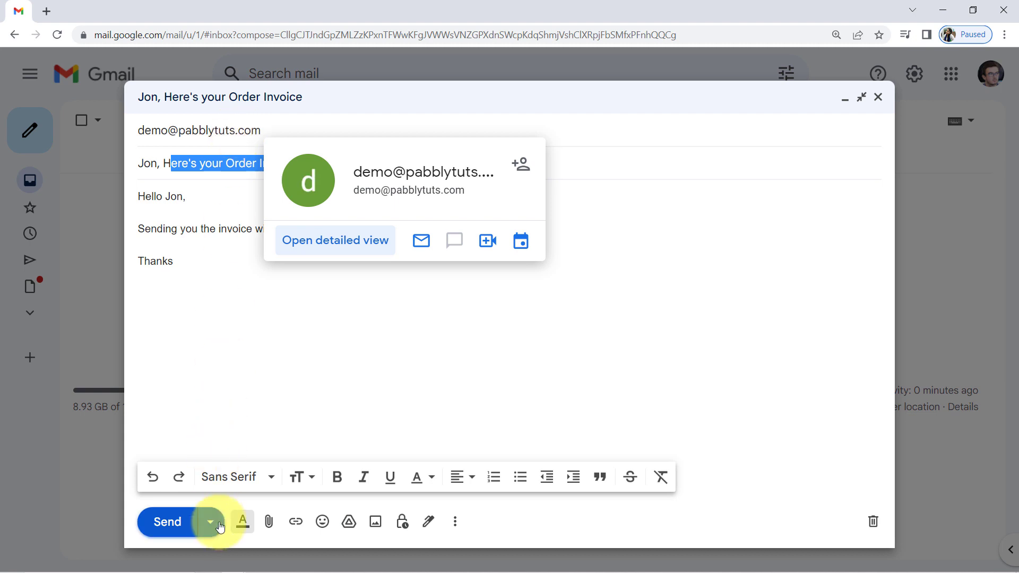
Attach the receipt PDF and send the Order Invoice email
left_click(270, 521)
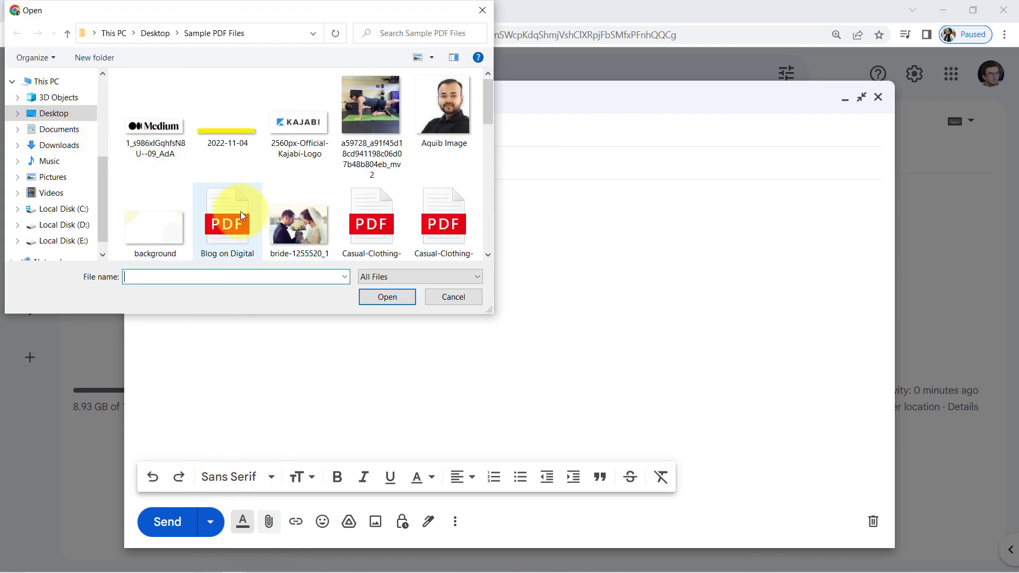
left_click(218, 223)
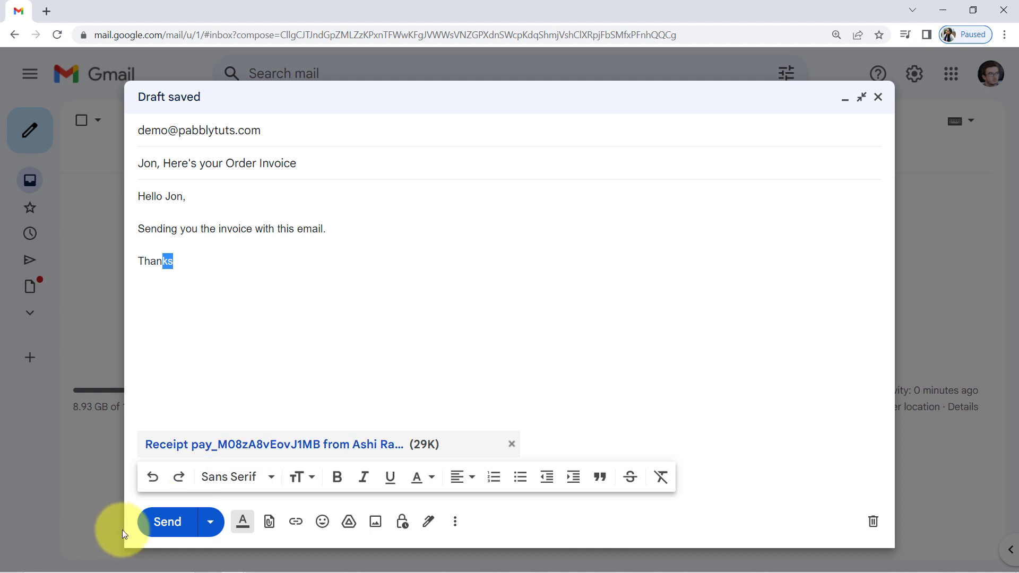
left_click(163, 527)
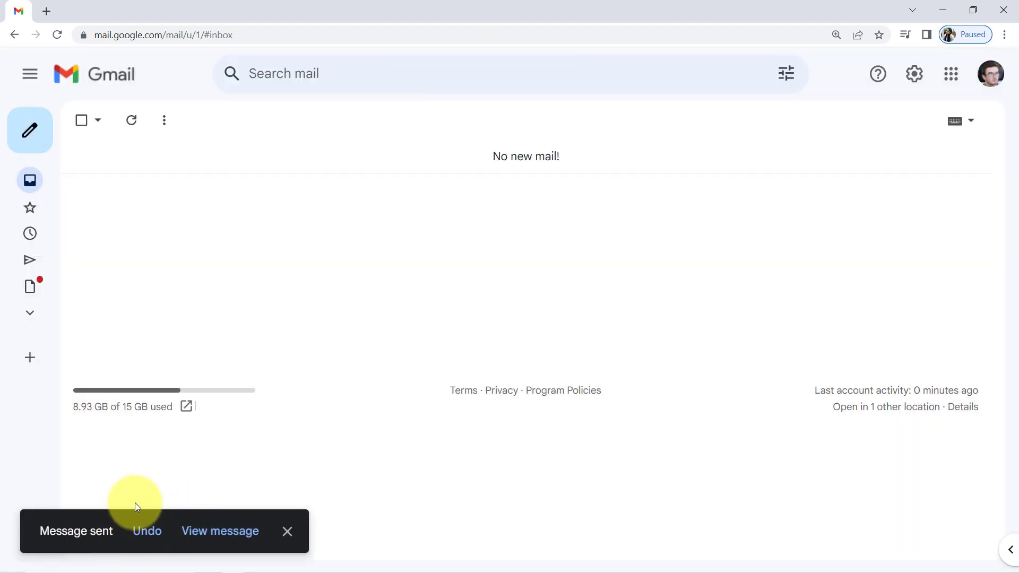
mouse_move(243, 561)
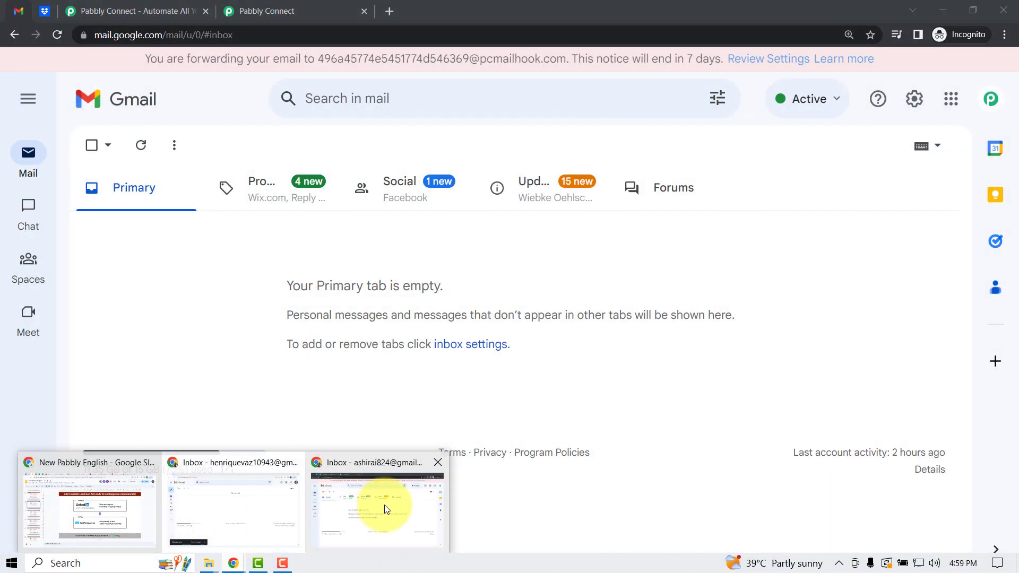
Refresh the incognito Gmail inbox and open the arrived Order Invoice email with its receipt PDF
left_click(382, 507)
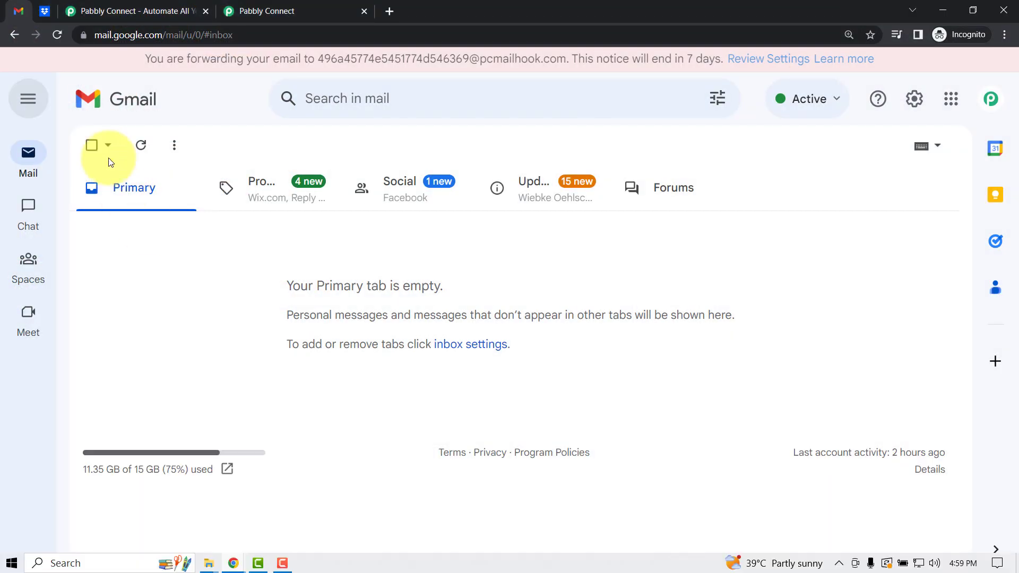
left_click(140, 145)
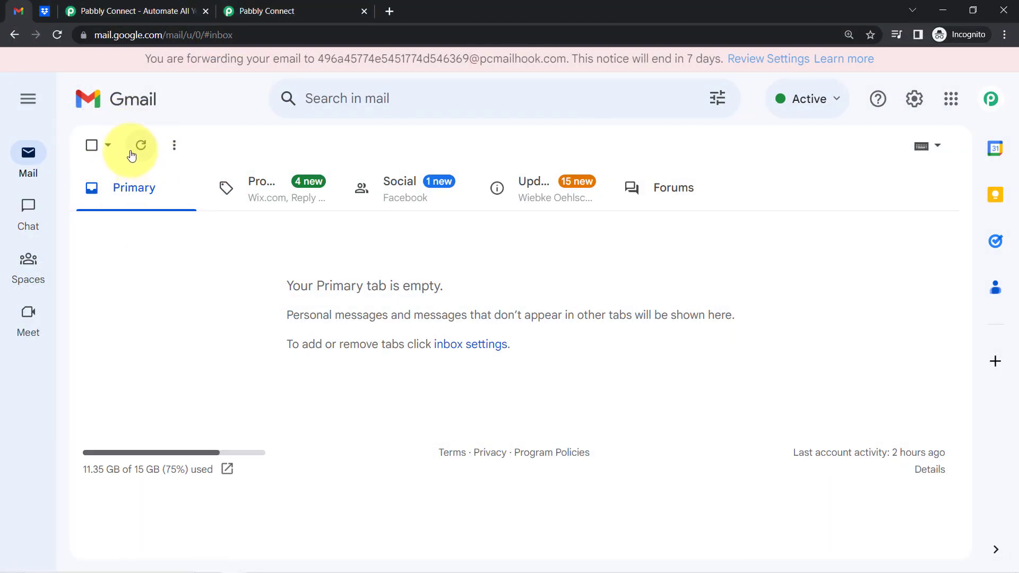
left_click(142, 149)
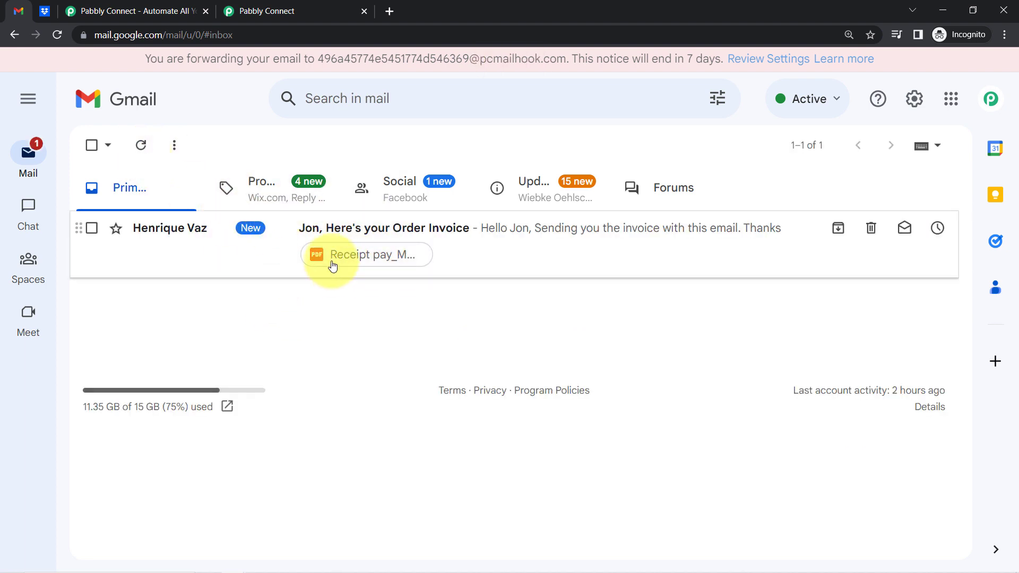
left_click(299, 228)
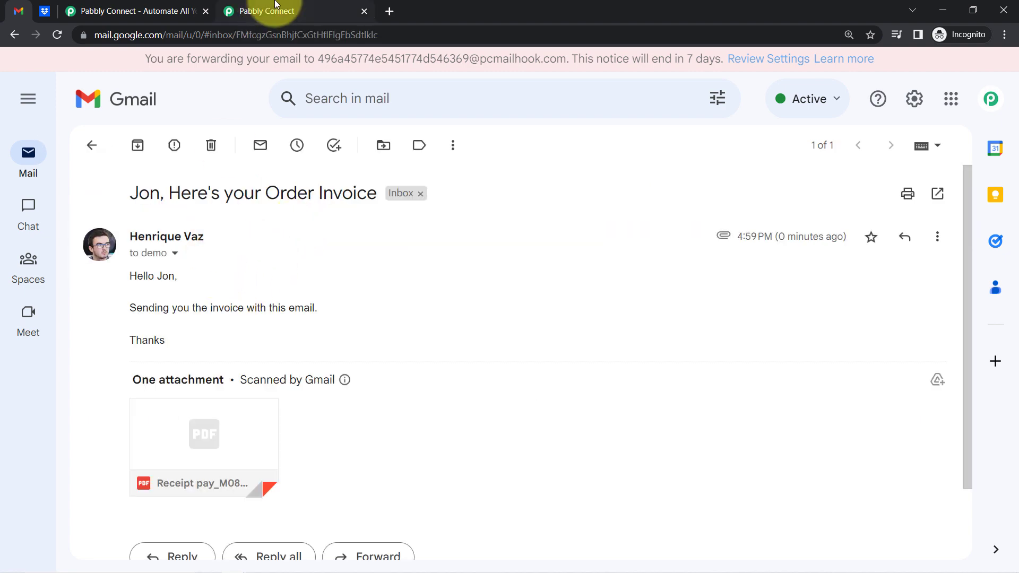
left_click(273, 7)
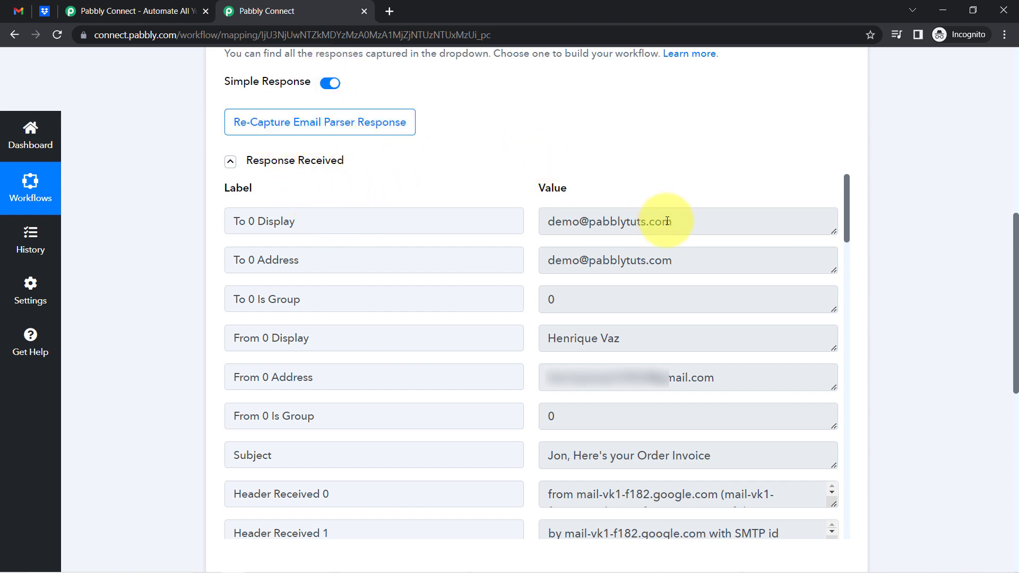
left_click_drag(662, 221, 554, 220)
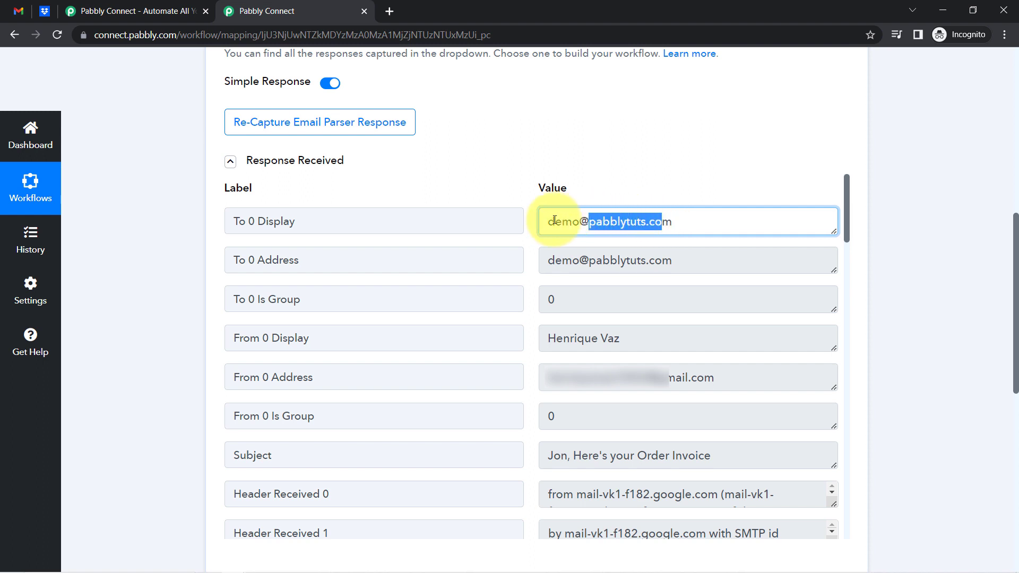
triple_click(591, 219)
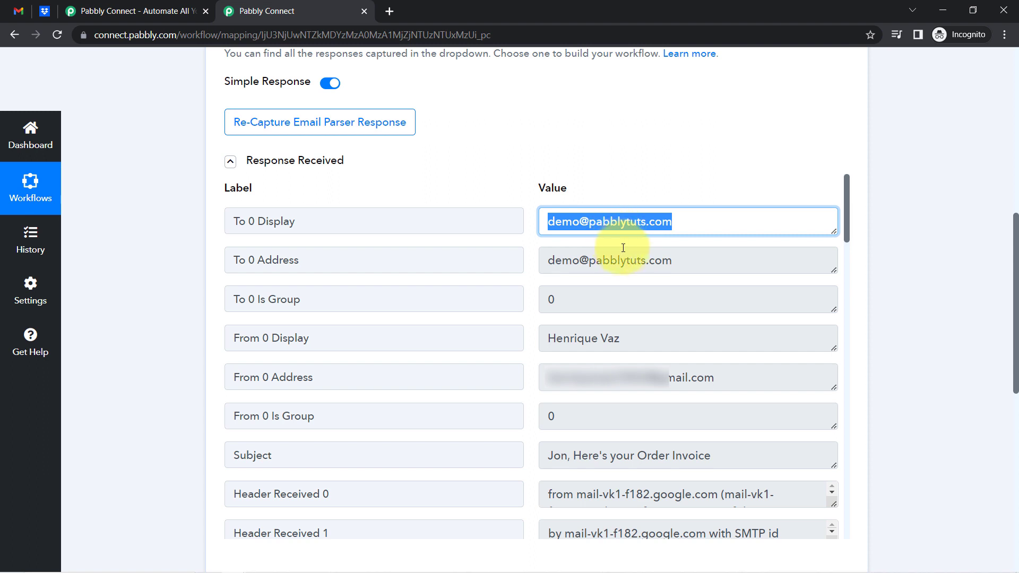
left_click_drag(637, 260, 596, 261)
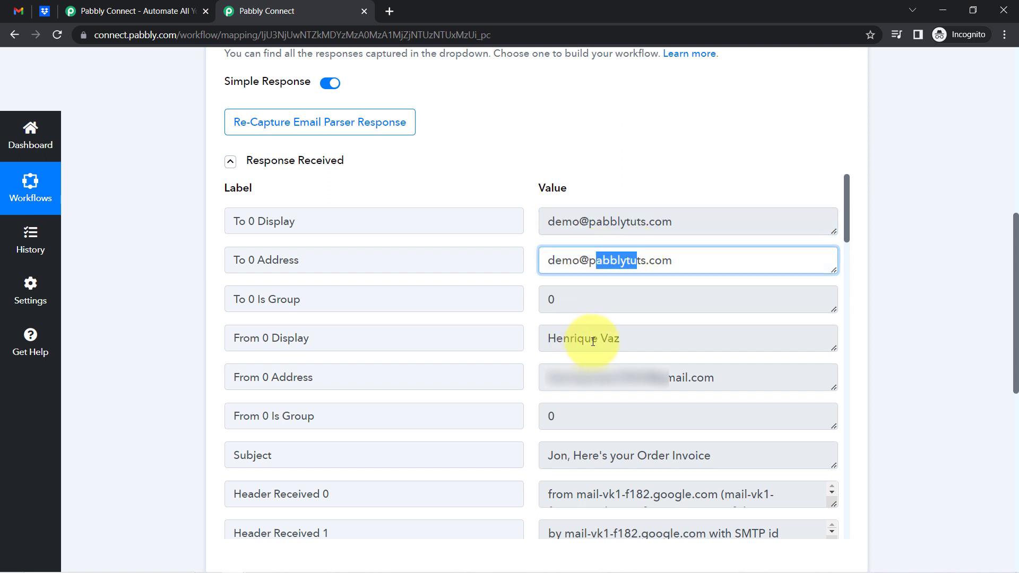
left_click_drag(593, 341, 560, 344)
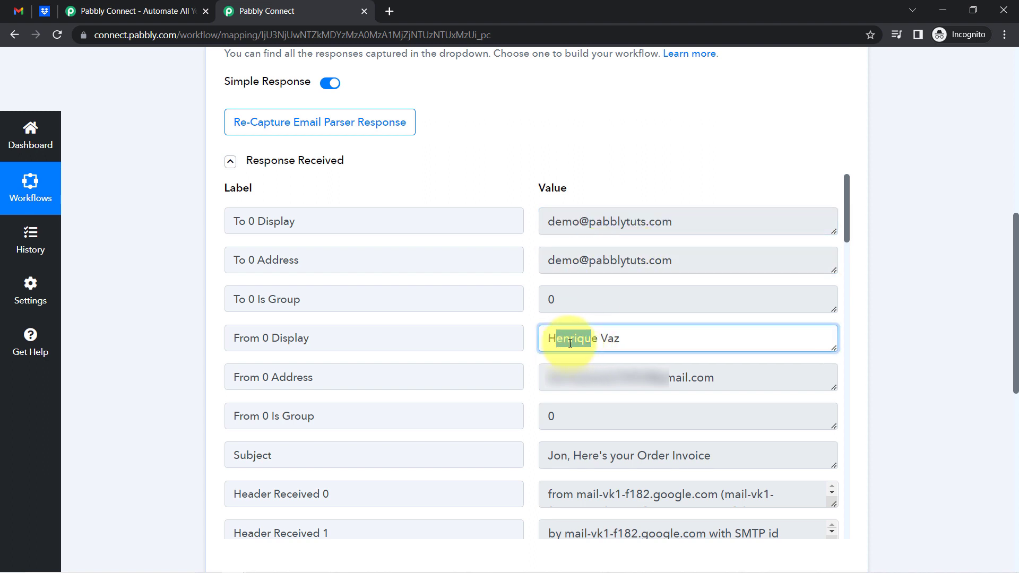
left_click_drag(604, 386, 568, 391)
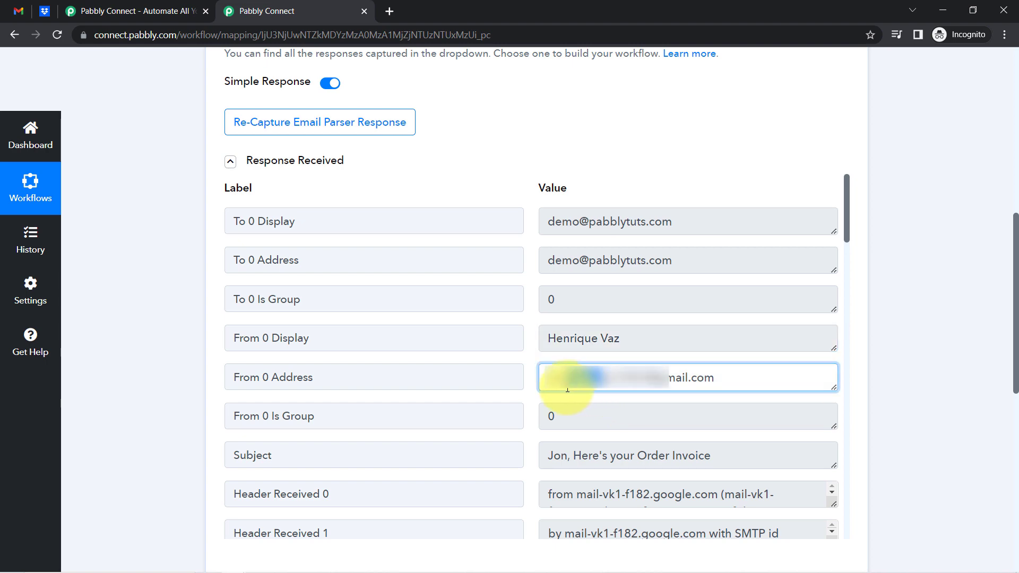
left_click(673, 460)
left_click_drag(673, 460, 611, 455)
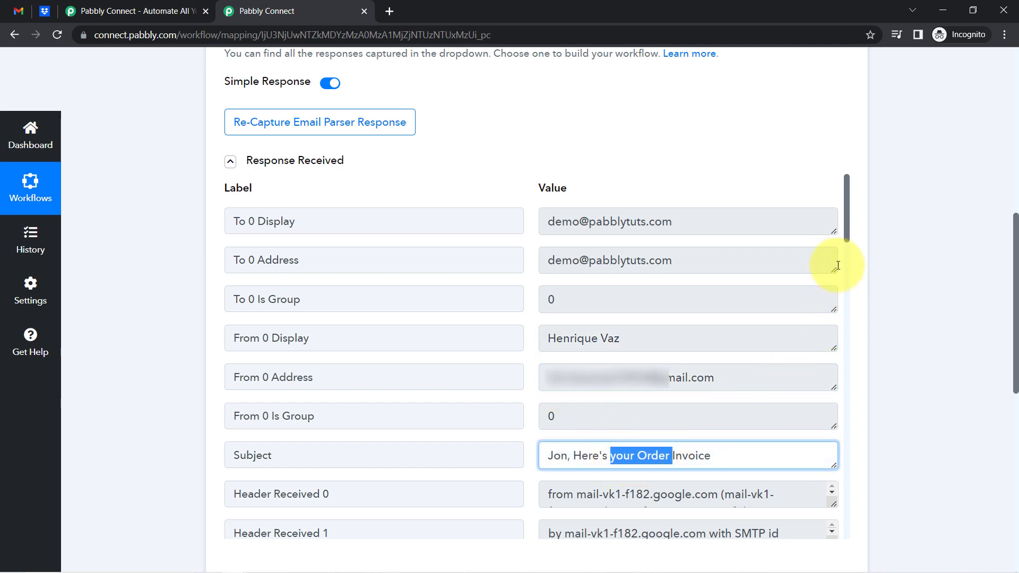
scroll(844, 334, "down", 5)
scroll(843, 334, "down", 10)
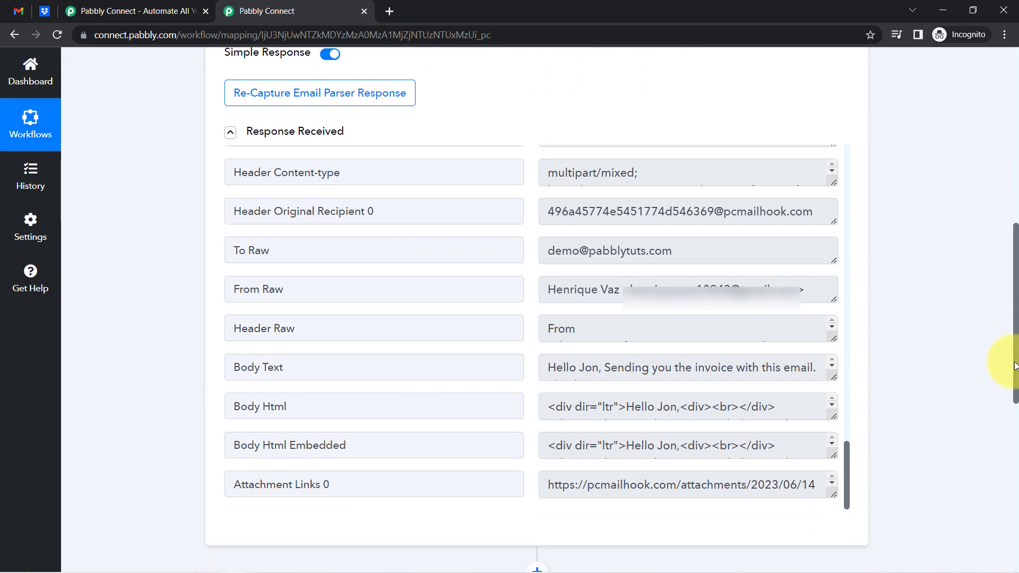
scroll(1012, 364, "down", 3)
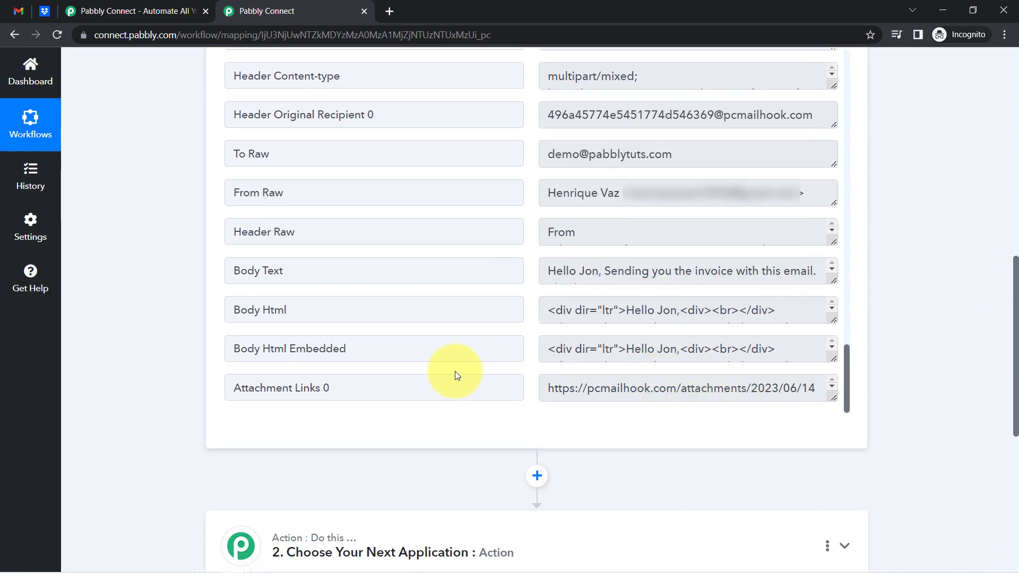
triple_click(598, 387)
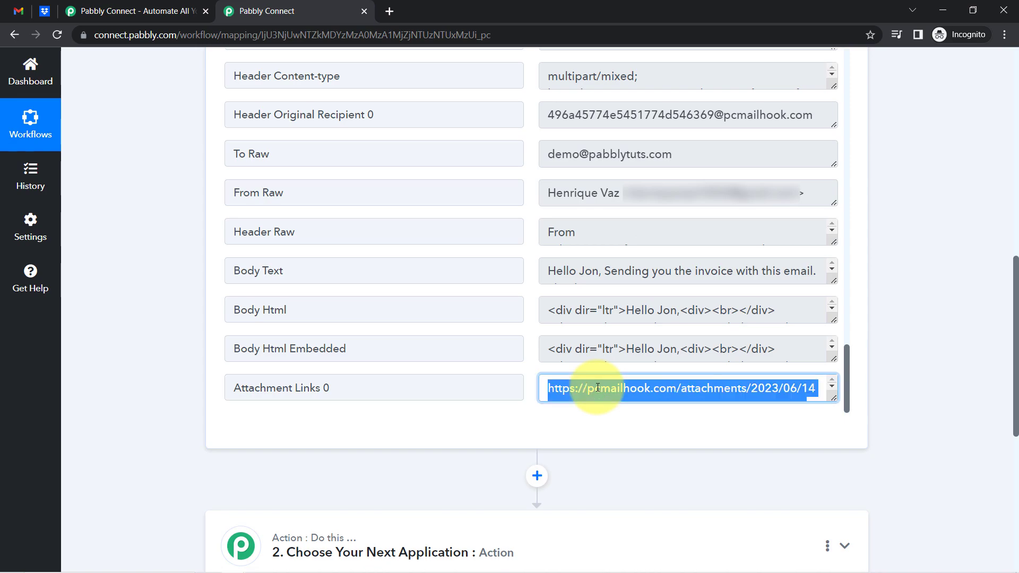
Open the copied Attachment Links 0 URL in a new tab to view the receipt PDF
key("ctrl+c")
key("ctrl+t")
key("ctrl+v")
key("Return")
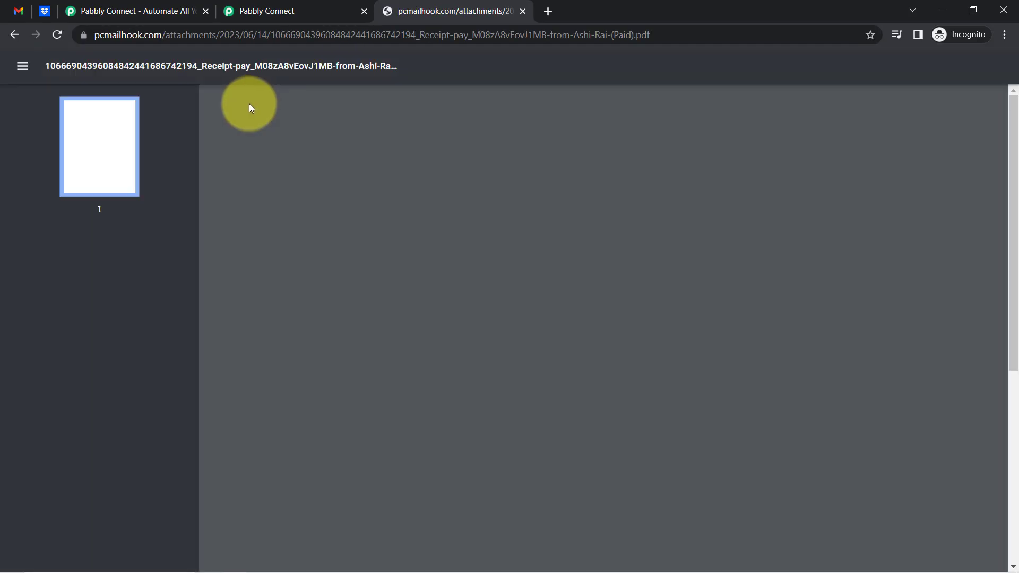
scroll(461, 382, "down", 2)
scroll(466, 387, "up", 2)
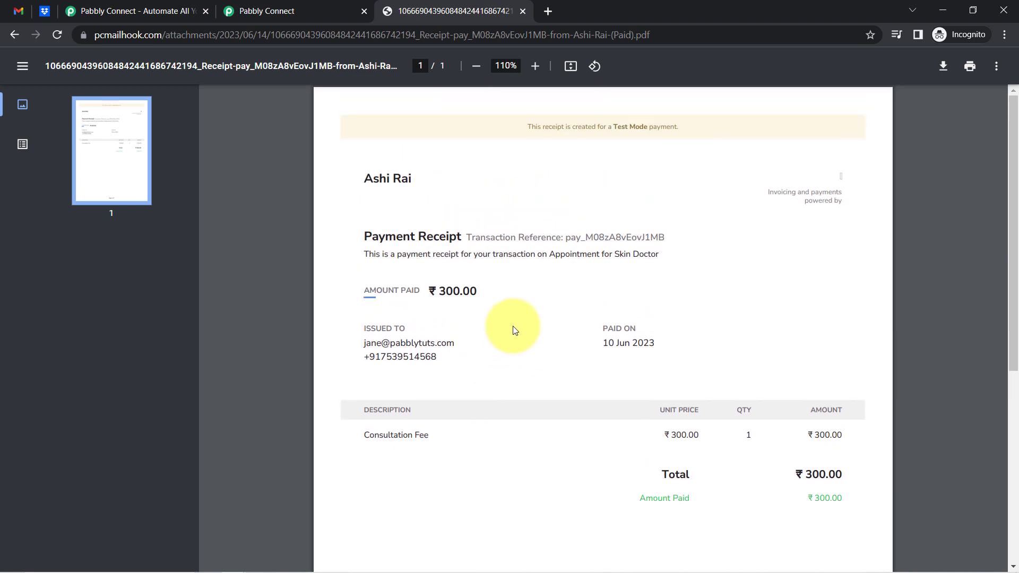
Enlarge the captured Body Text field to show the whole email message
left_click(289, 11)
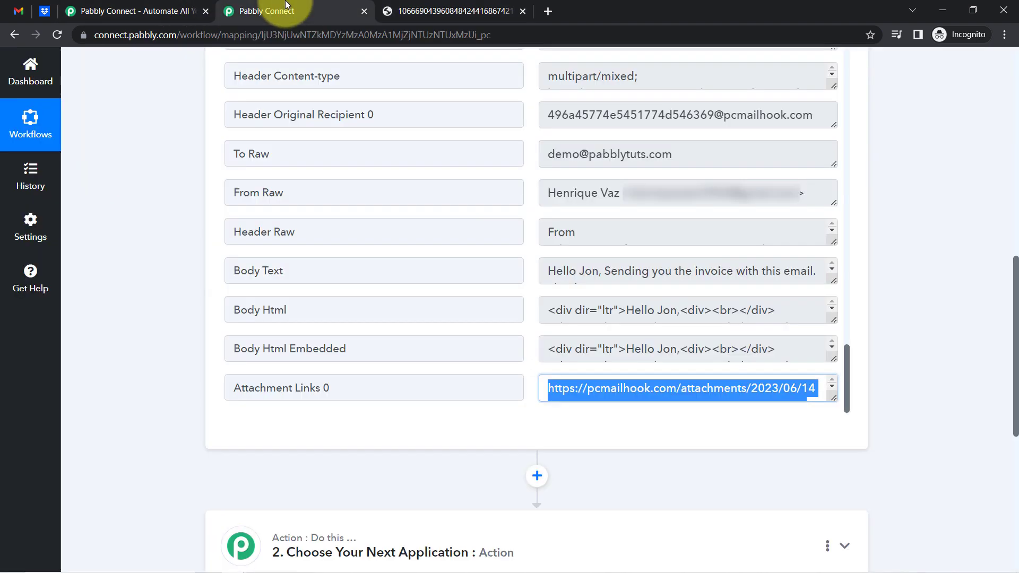
left_click_drag(284, 271, 247, 271)
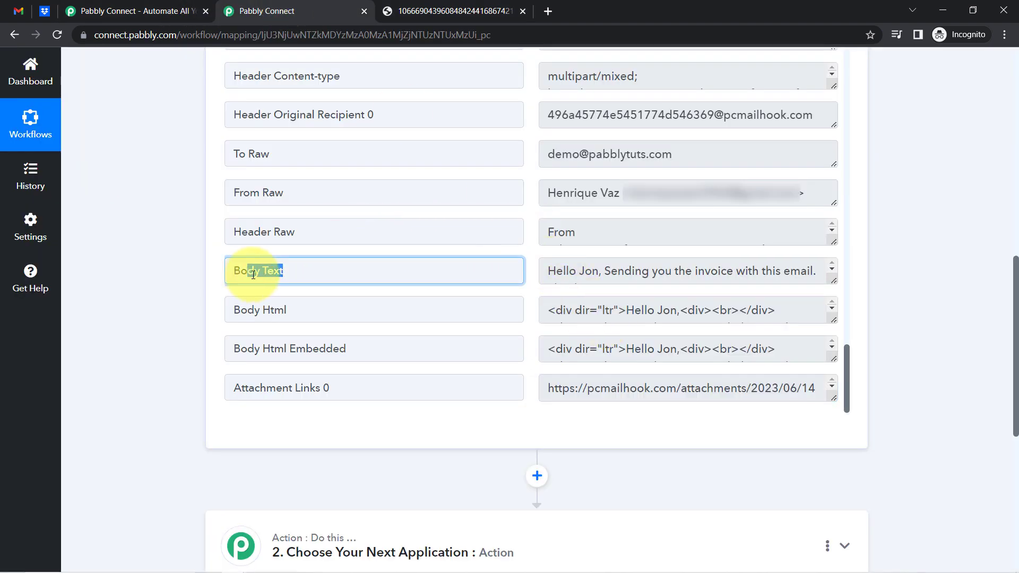
left_click_drag(831, 278, 832, 342)
left_click_drag(553, 272, 587, 288)
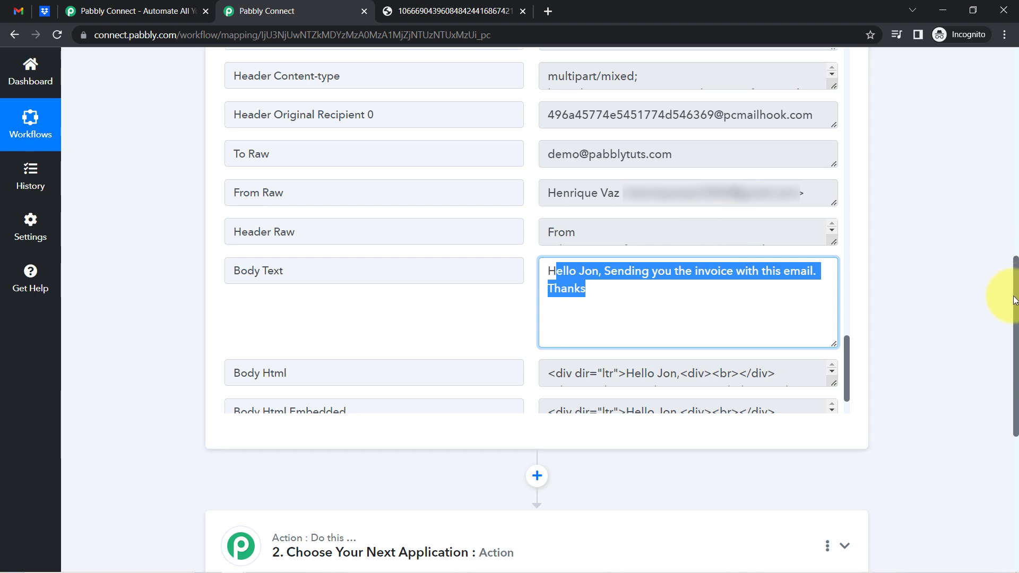
left_click_drag(1014, 302, 1005, 9)
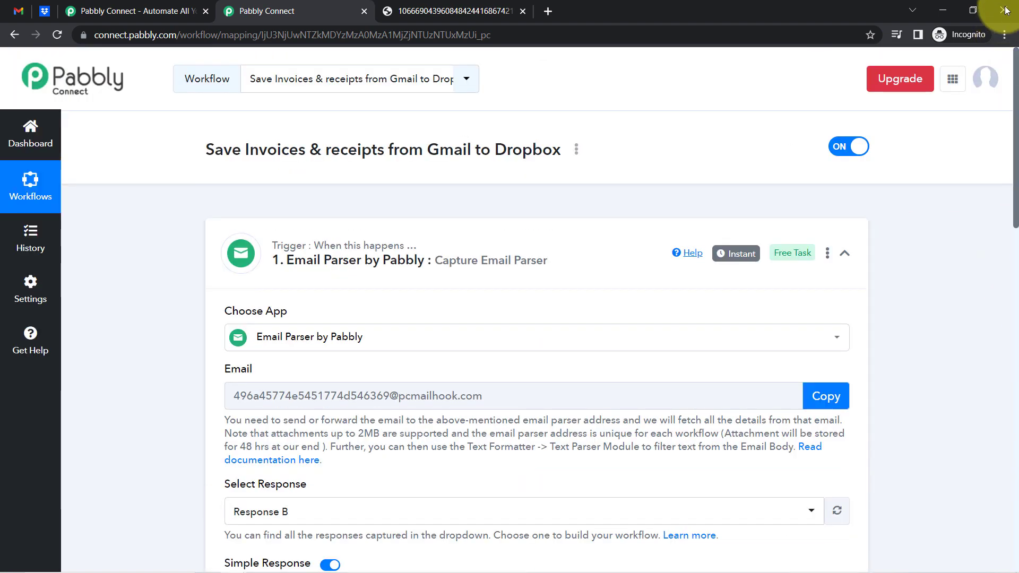
Compare the invoice email with the captured fields, confirming its subject contains 'Invoice'
left_click(15, 5)
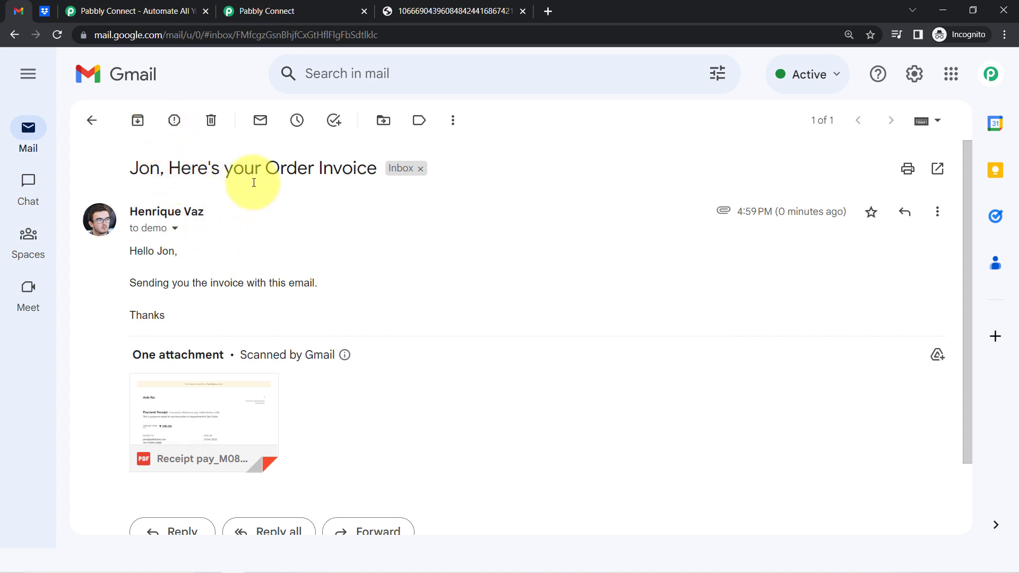
left_click(271, 3)
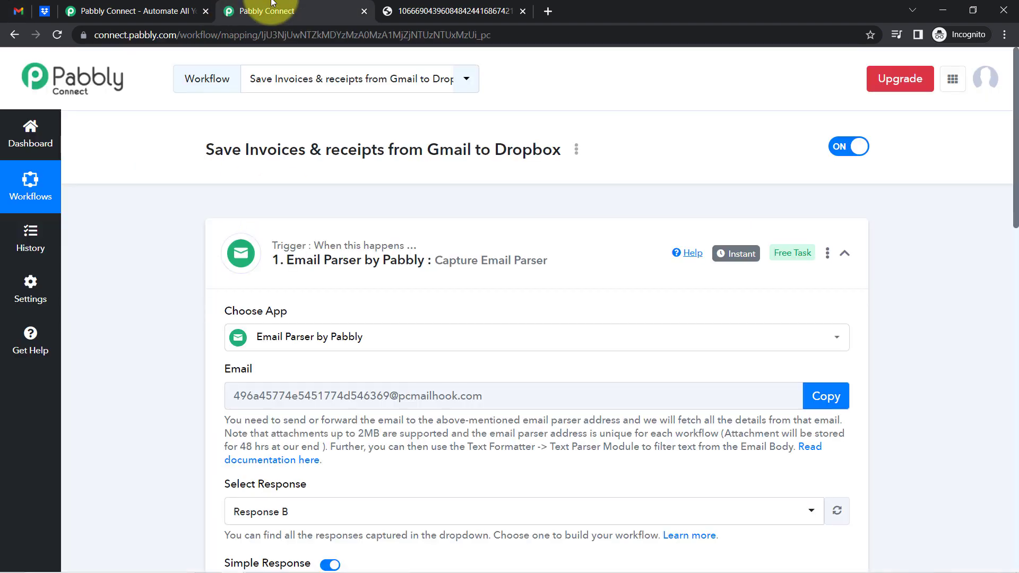
mouse_move(740, 257)
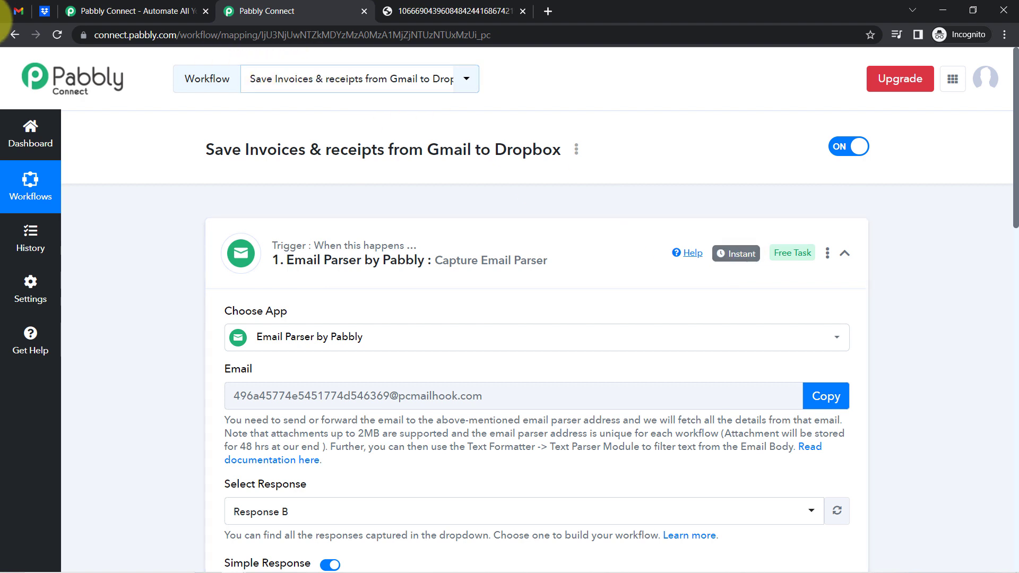
left_click(18, 11)
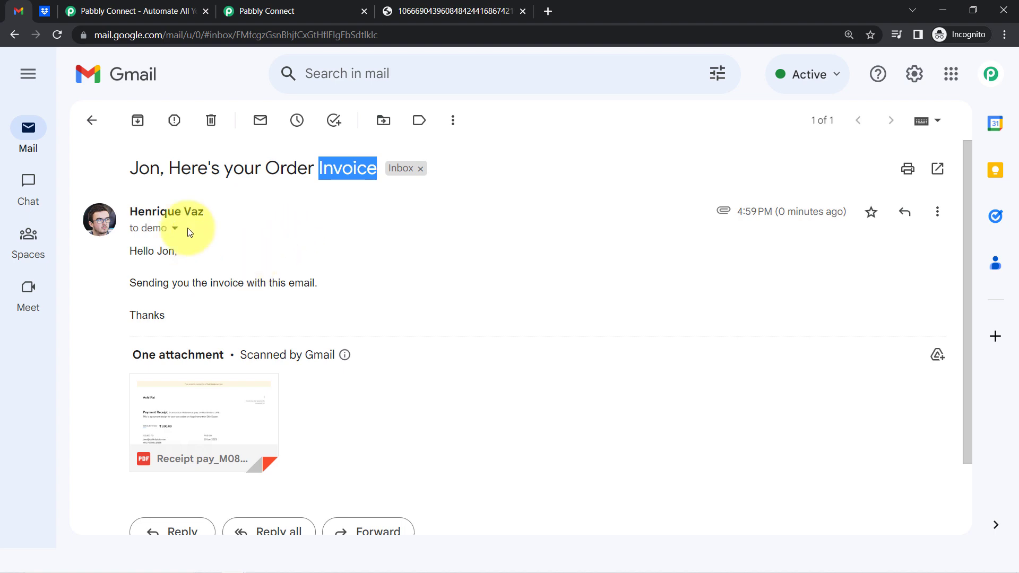
left_click(253, 6)
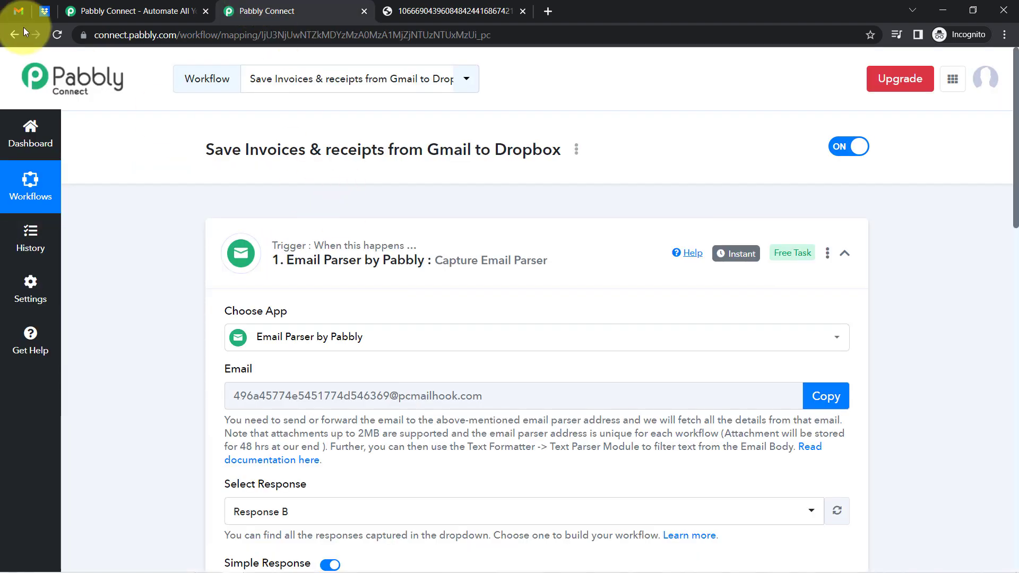
left_click(12, 13)
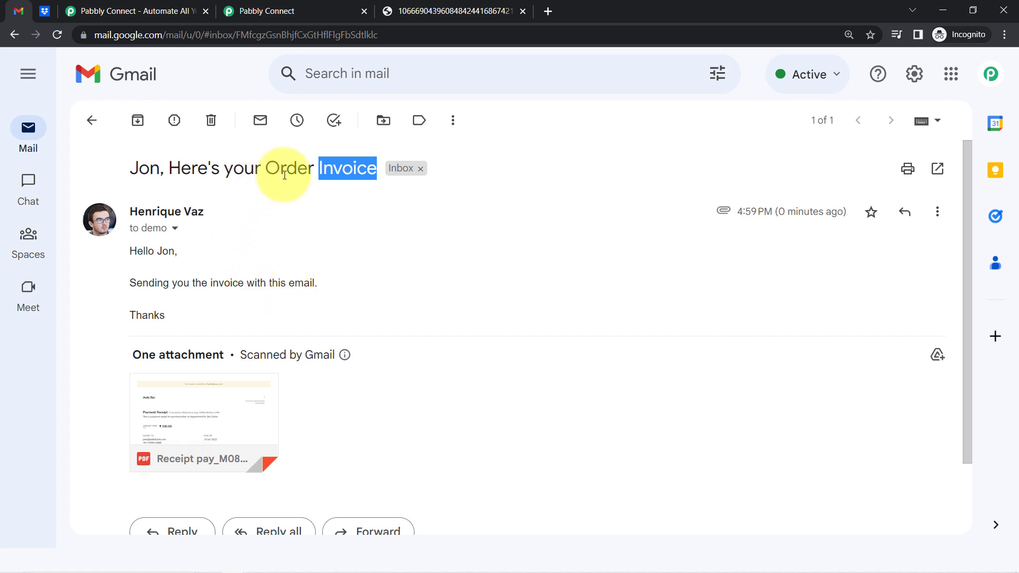
Insert a new step between the Email Parser trigger and the Dropbox action
left_click(280, 11)
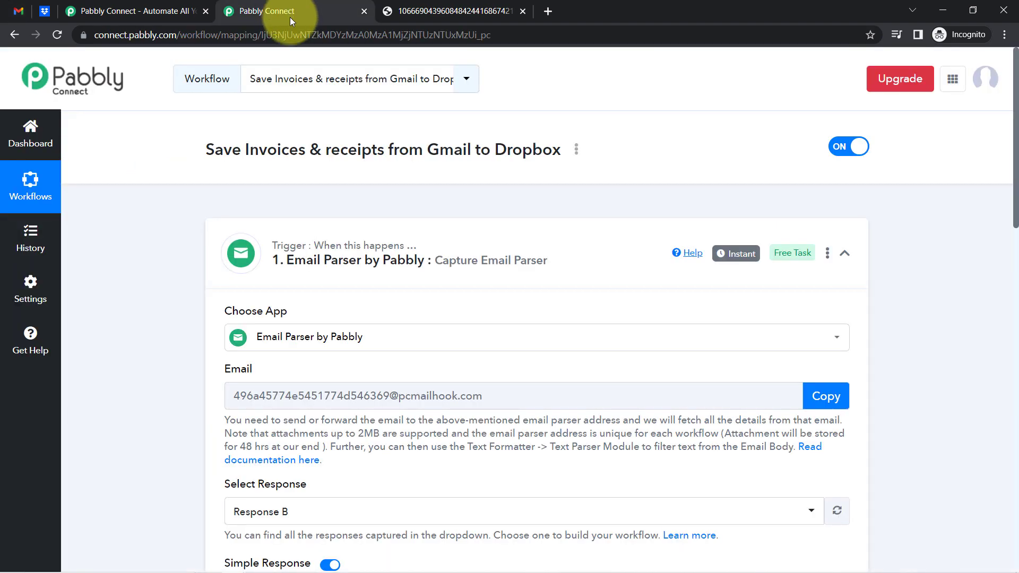
left_click_drag(1014, 86, 1015, 286)
left_click(536, 214)
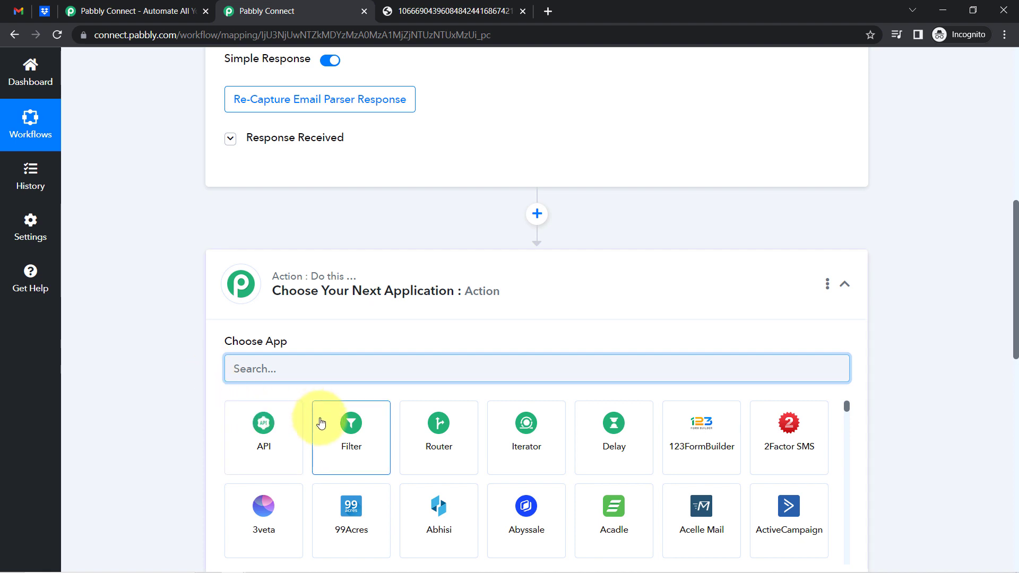
Make the new step a Filter by Pabbly and open its Select Label field list
left_click(339, 442)
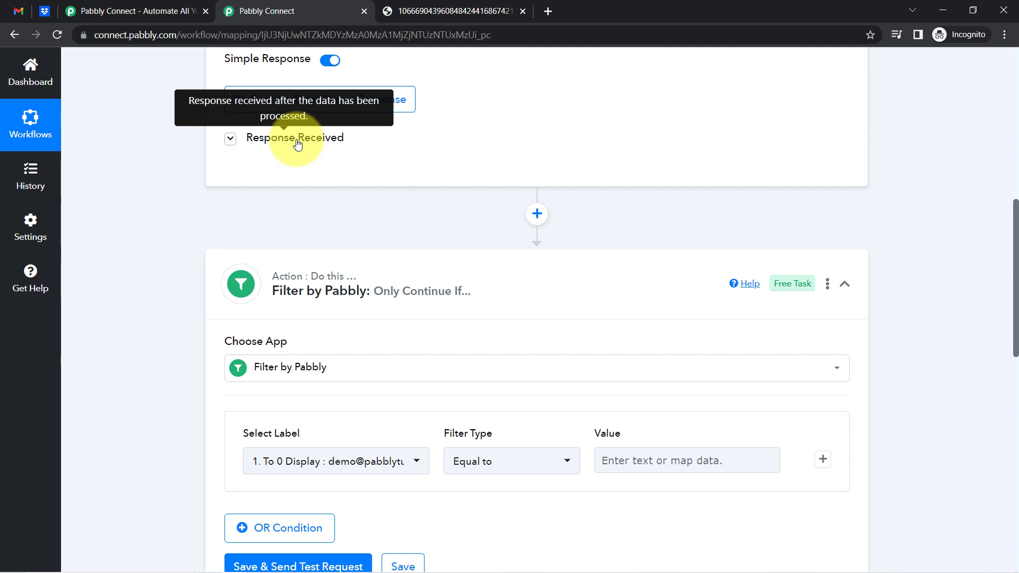
scroll(218, 255, "down", 3)
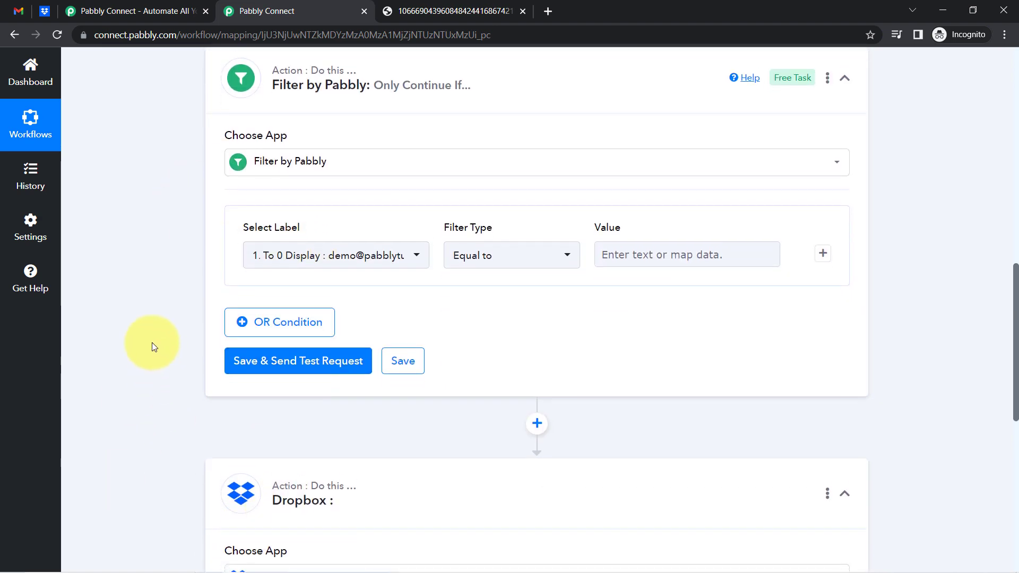
scroll(152, 342, "up", 2)
scroll(298, 234, "down", 1)
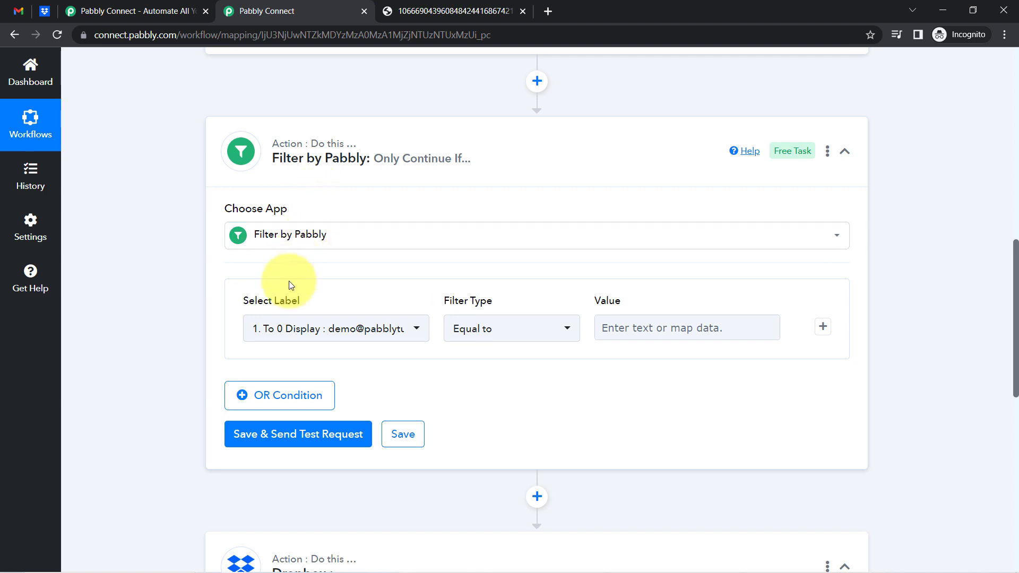
scroll(86, 291, "down", 2)
scroll(117, 294, "down", 1)
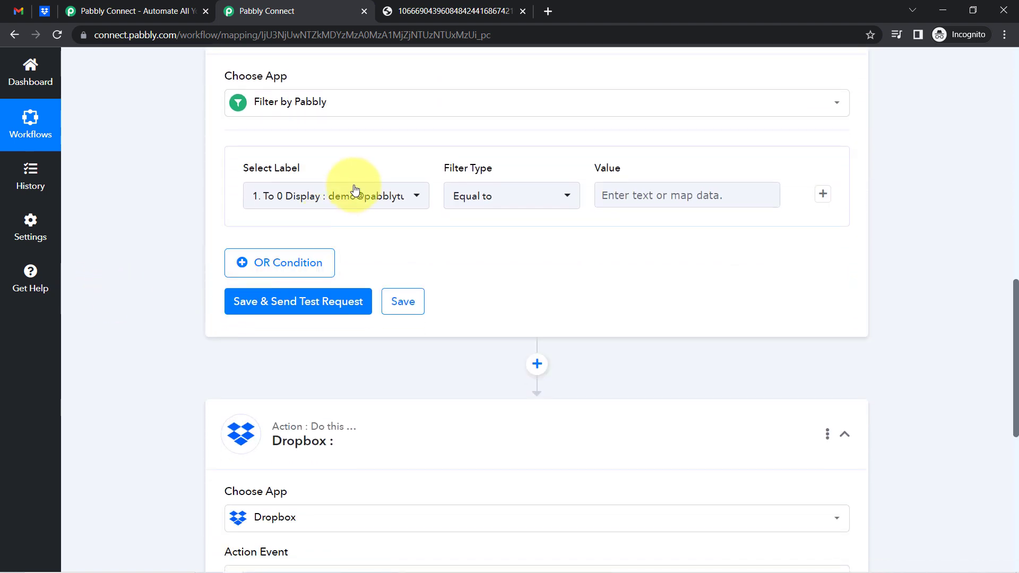
left_click(329, 199)
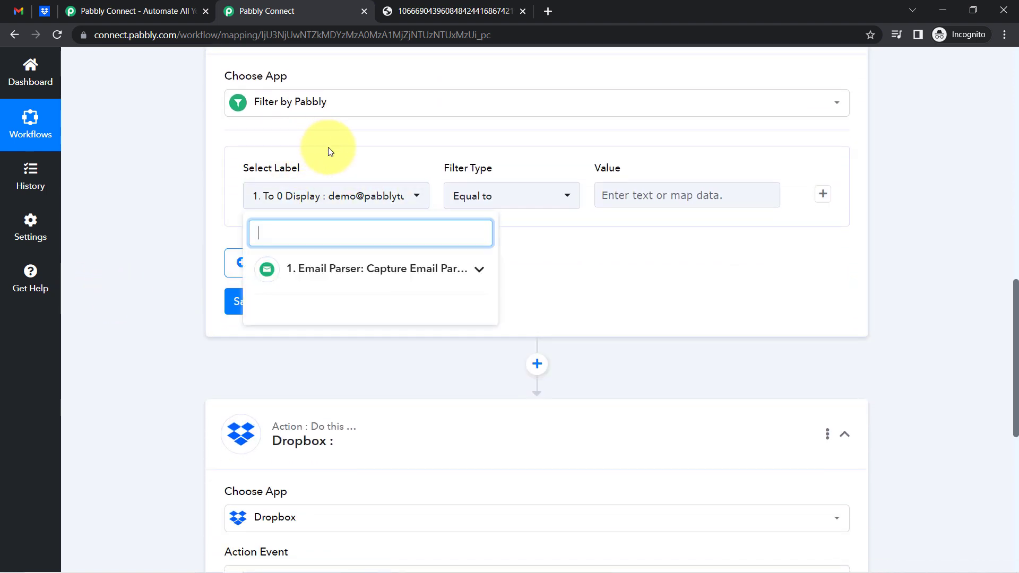
Set the first filter condition to Subject contains 'invoice'
left_click(330, 272)
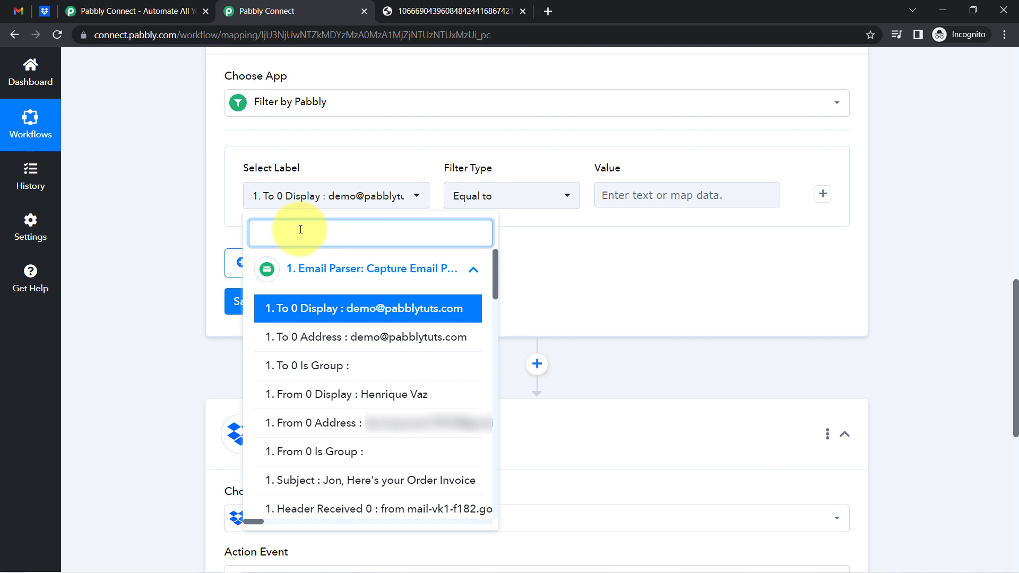
type("subje")
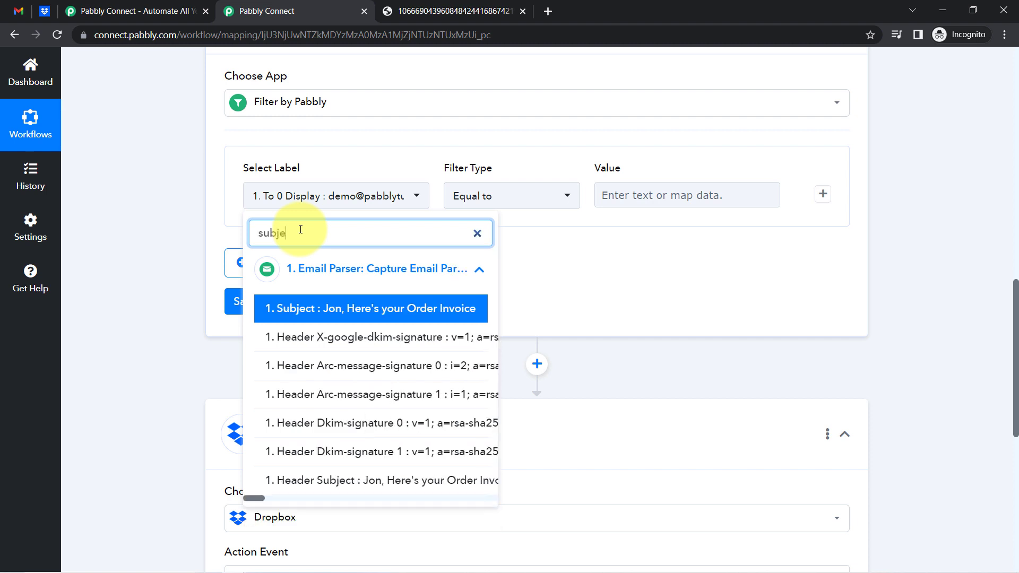
left_click(280, 310)
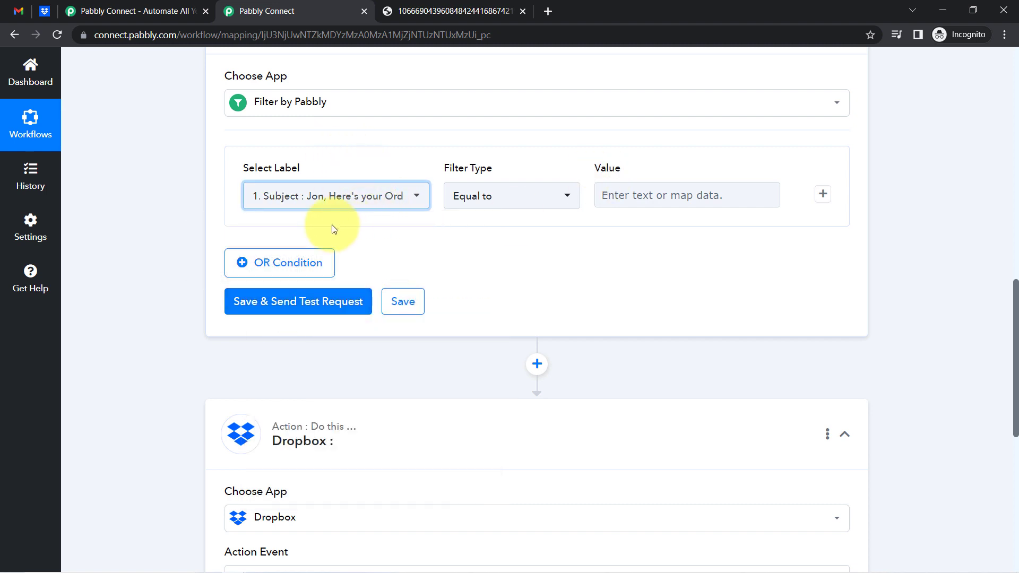
left_click(470, 200)
left_click(458, 312)
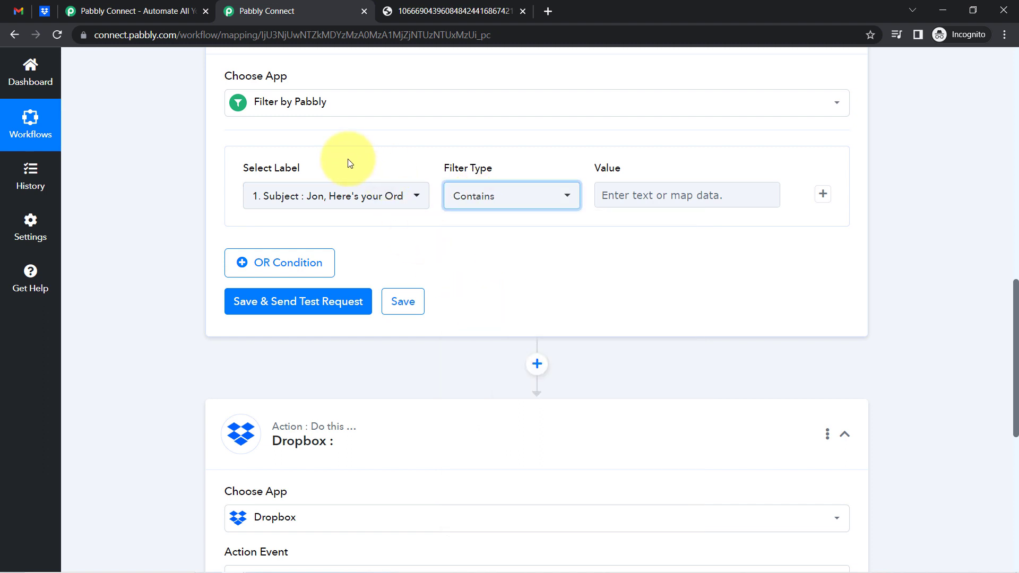
left_click(624, 197)
type("invoice")
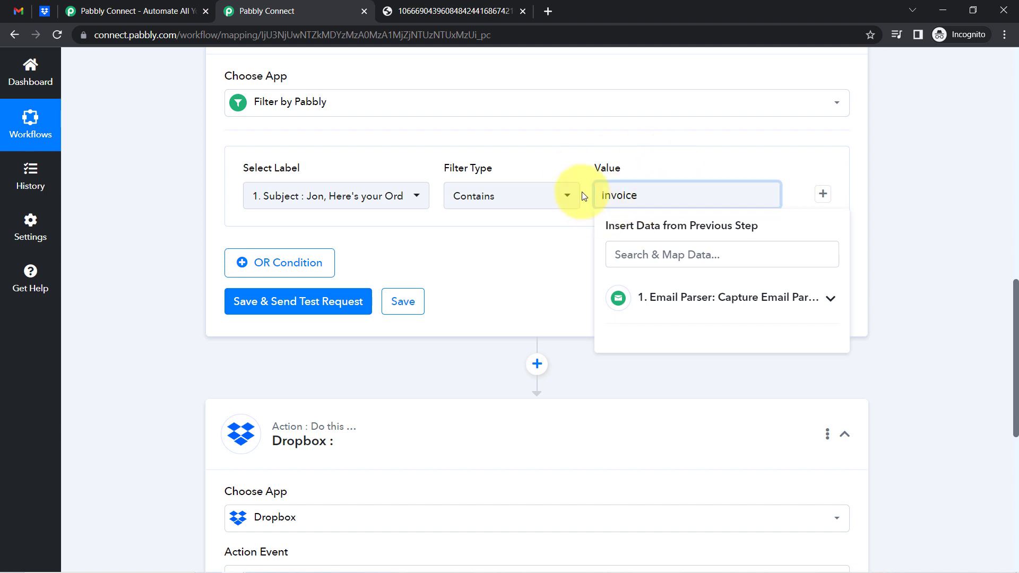
left_click(258, 272)
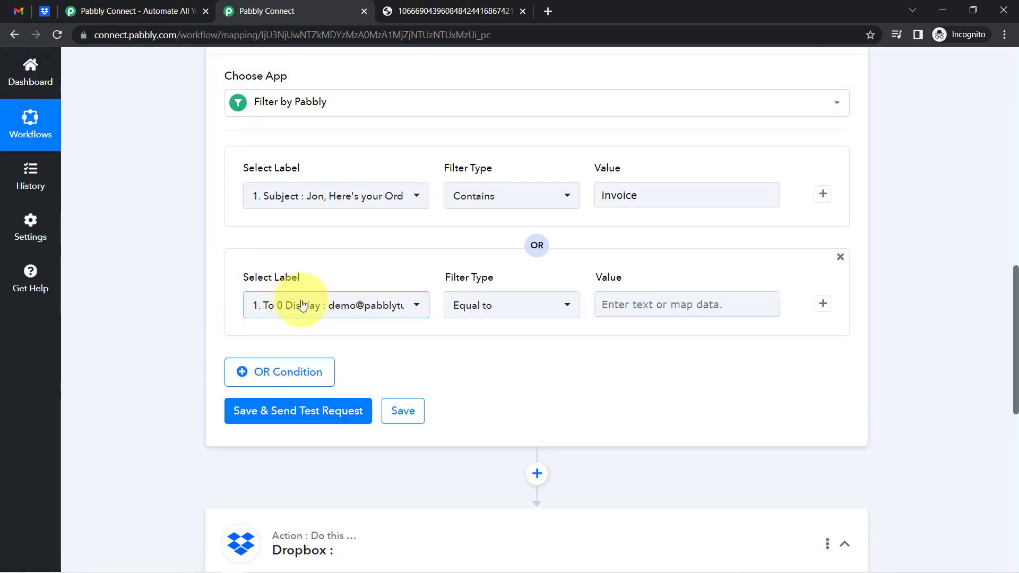
Add an OR condition: Subject contains 'receipt'
left_click(305, 307)
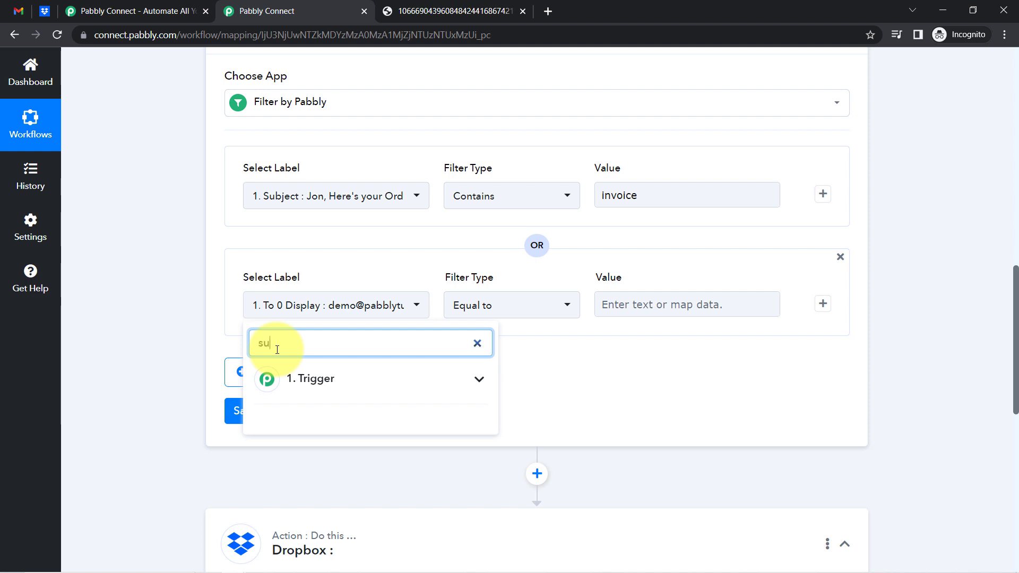
type("subje")
left_click(297, 378)
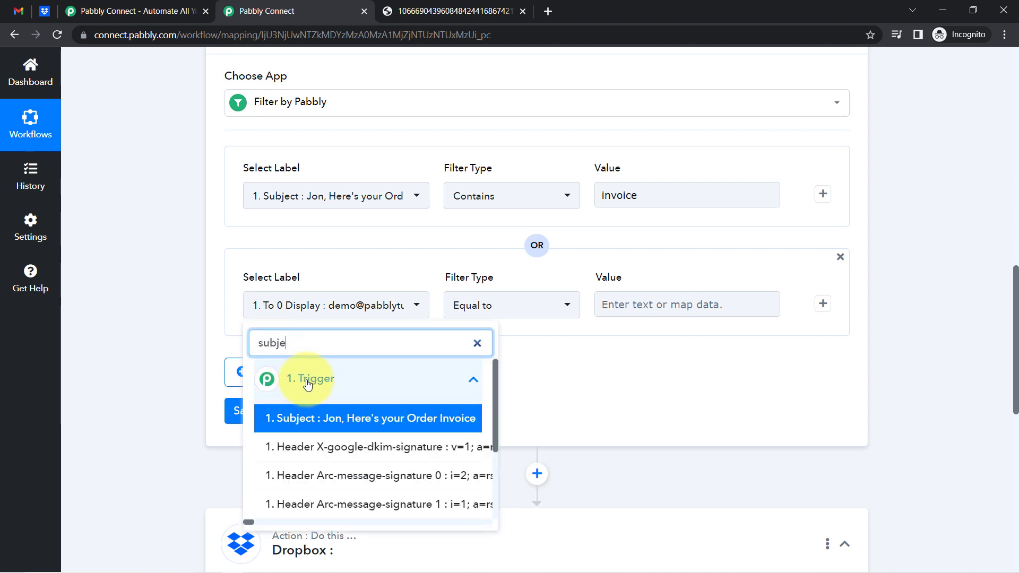
left_click(286, 419)
left_click(503, 302)
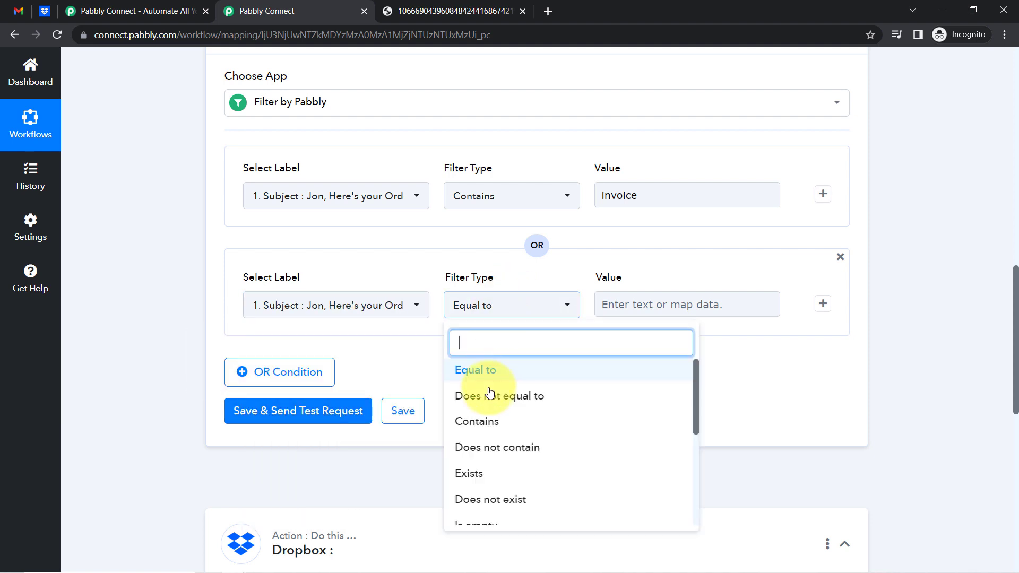
left_click(479, 420)
left_click(654, 301)
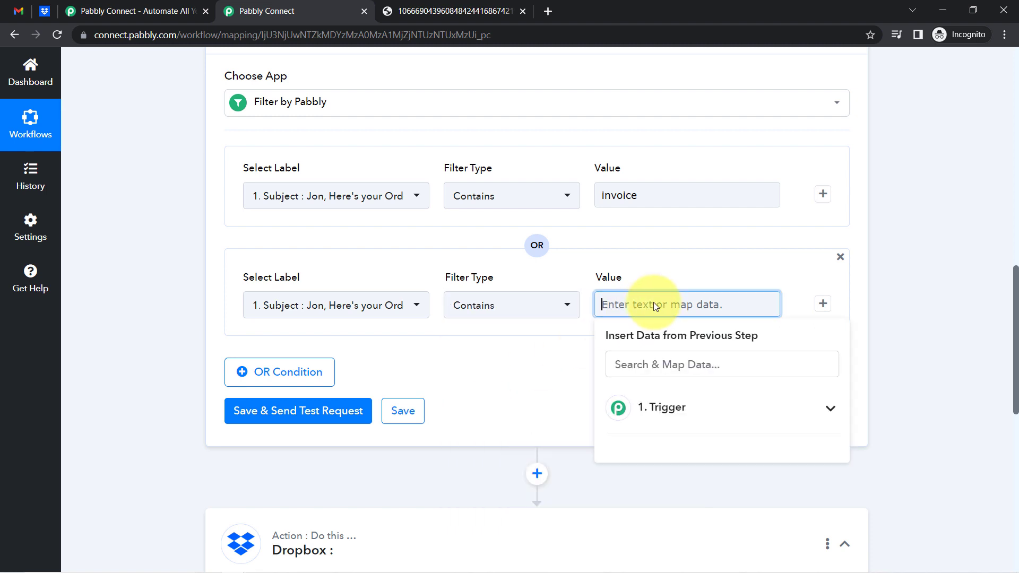
type("receipt")
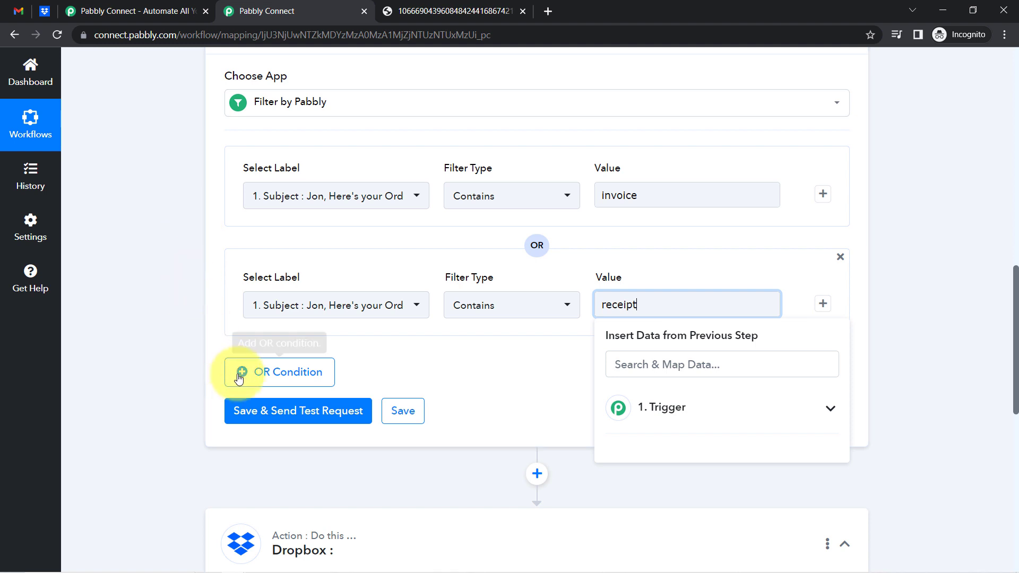
Add another OR condition: Subject contains 'order'
left_click(261, 374)
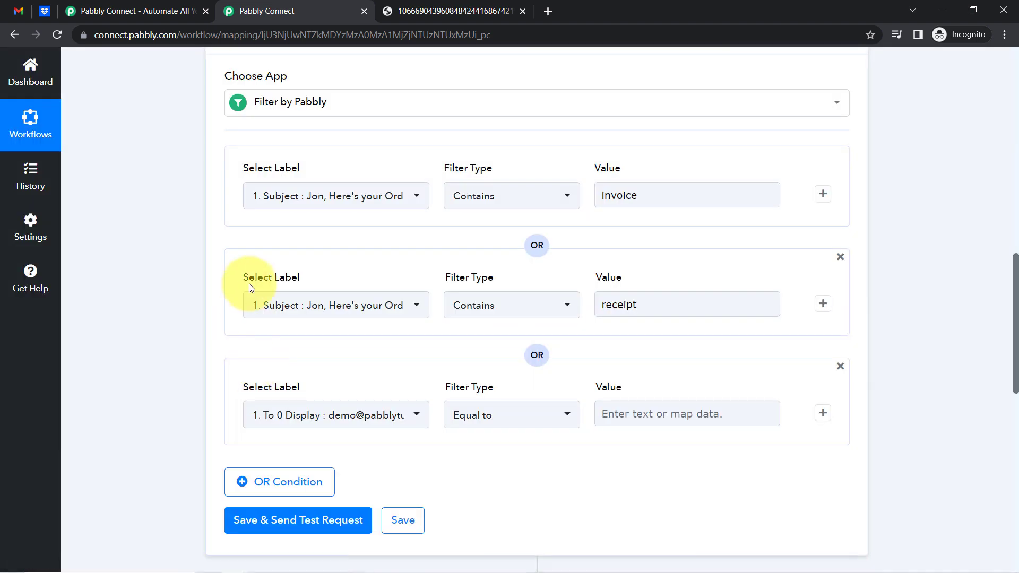
scroll(200, 346, "down", 3)
left_click(291, 281)
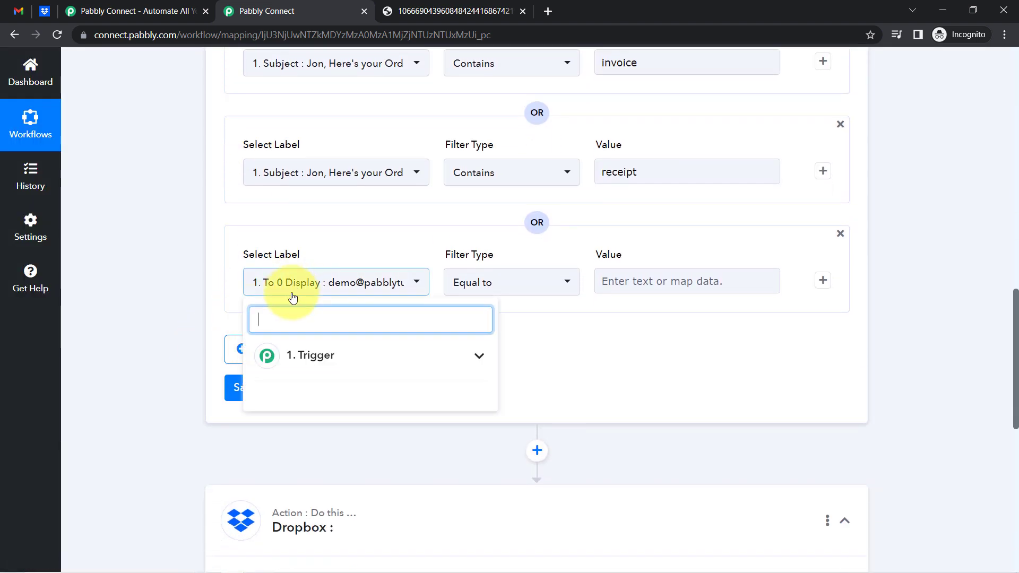
left_click(295, 364)
type("s")
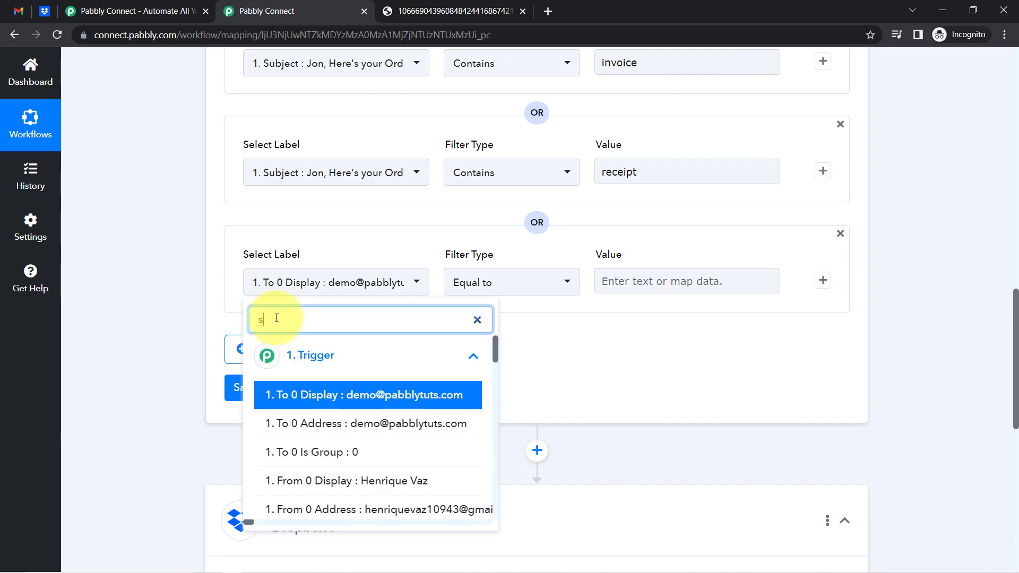
type("ubje")
left_click(366, 395)
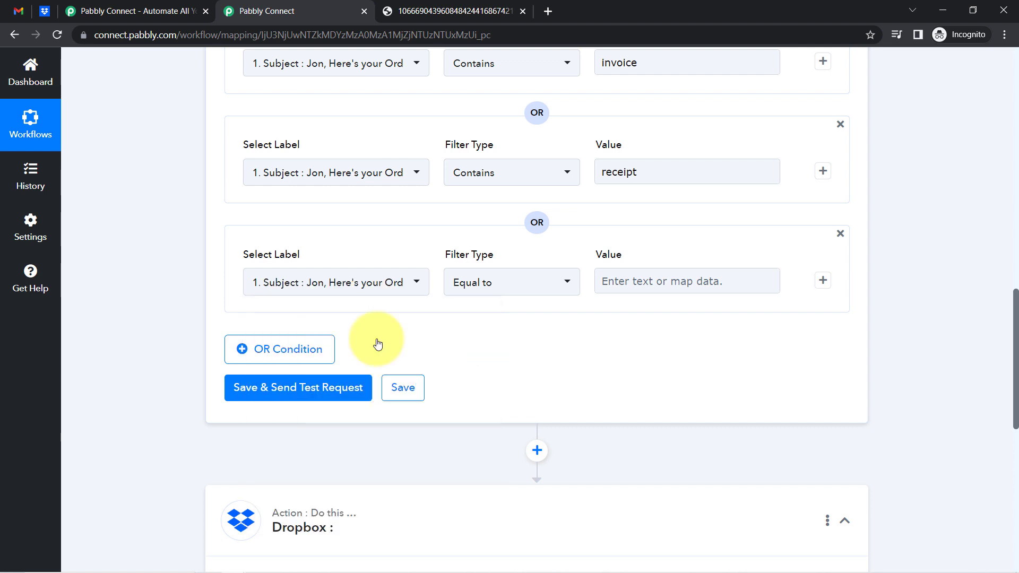
left_click(534, 281)
left_click(477, 398)
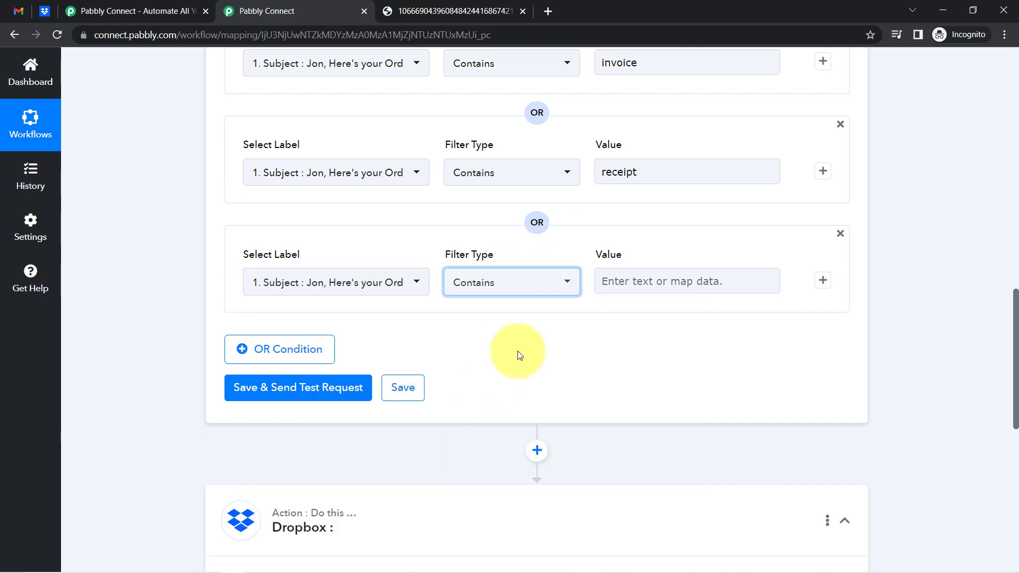
left_click(642, 280)
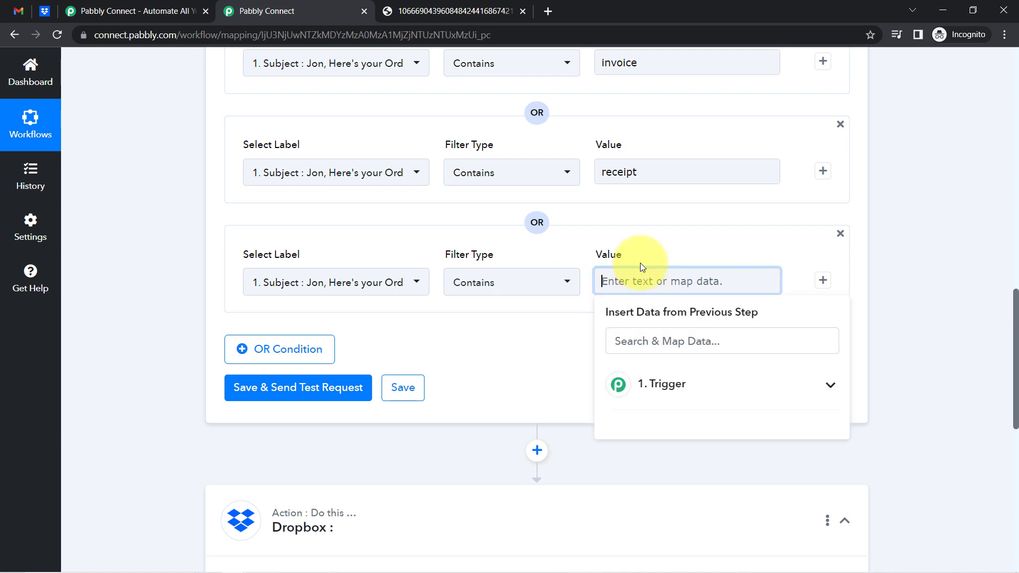
type("order")
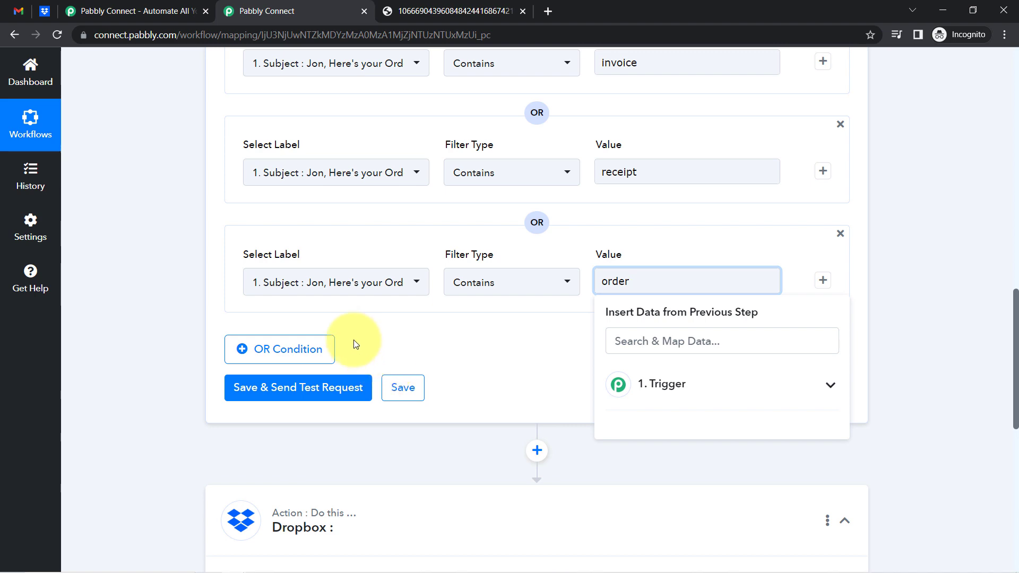
left_click(271, 350)
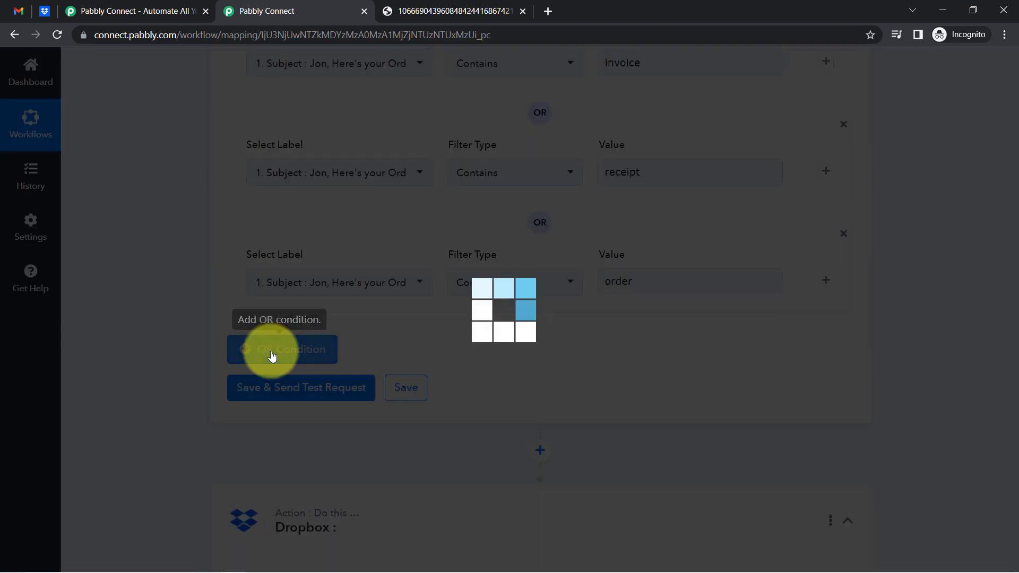
Add two more OR condition rows below the Subject conditions
scroll(269, 356, "down", 5)
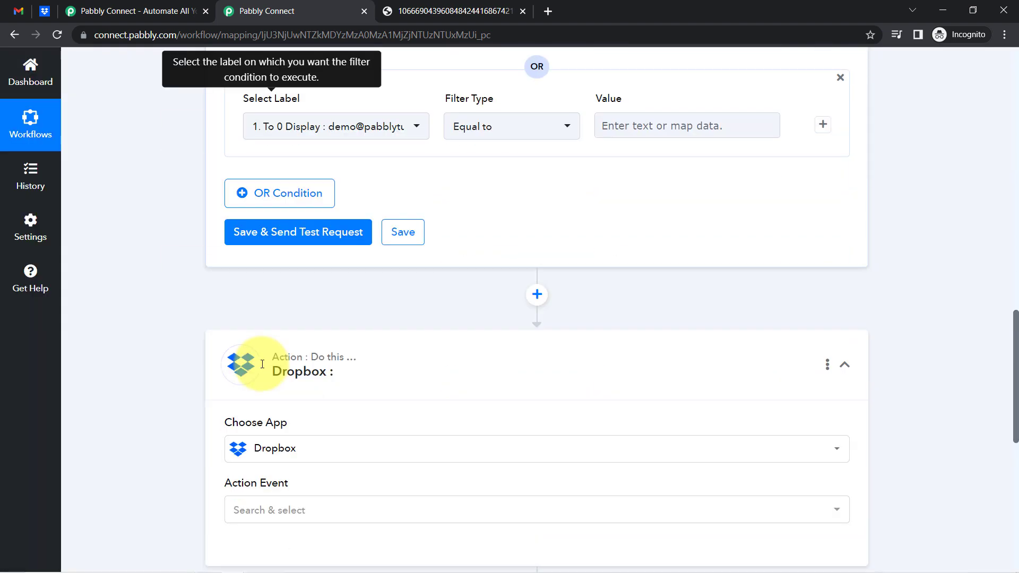
left_click(285, 197)
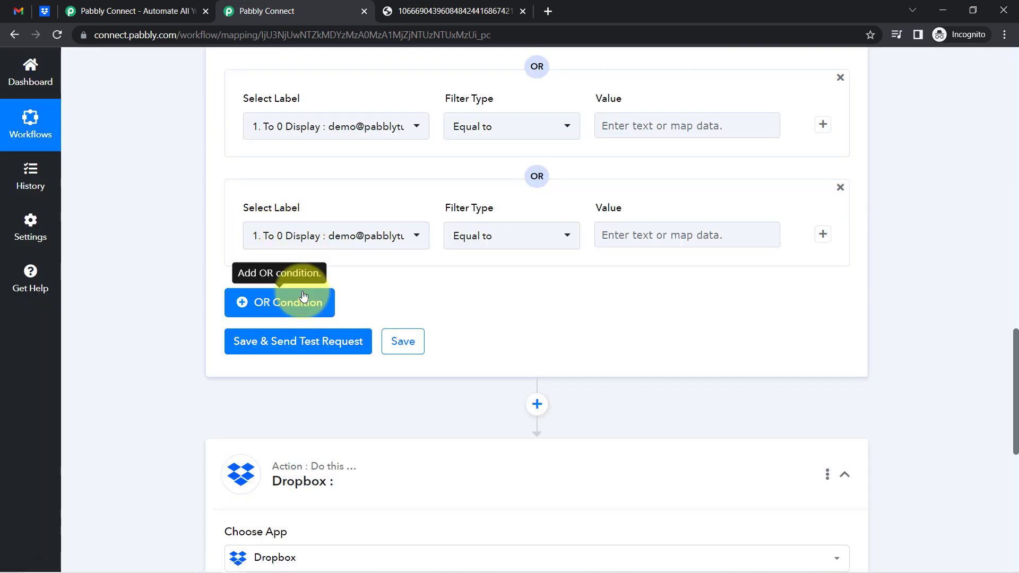
left_click(303, 295)
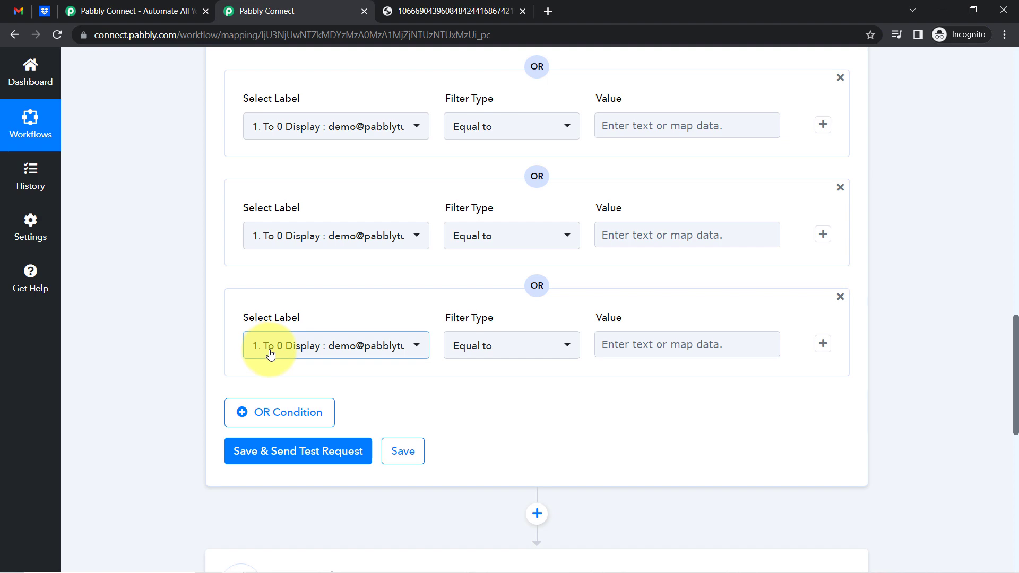
scroll(269, 349, "up", 8)
scroll(270, 354, "up", 2)
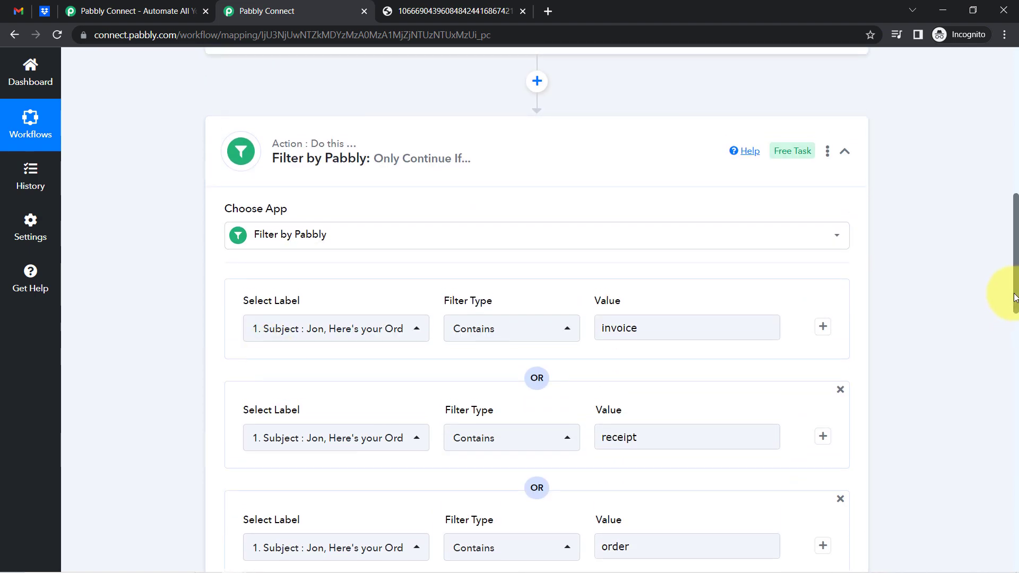
left_click_drag(1013, 297, 1008, 403)
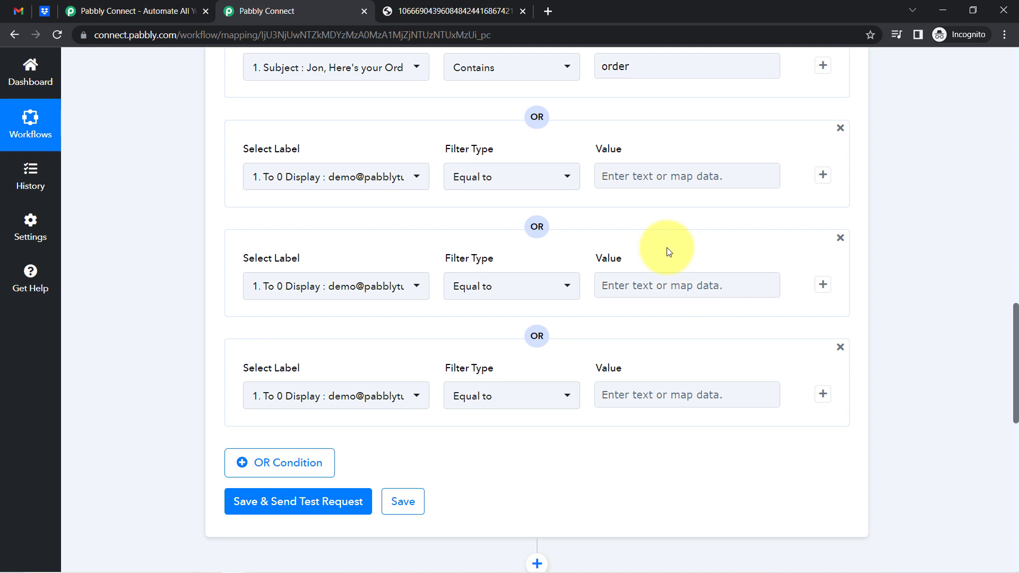
Set the first new row's field to the trigger's Body Text
left_click(316, 175)
left_click(289, 248)
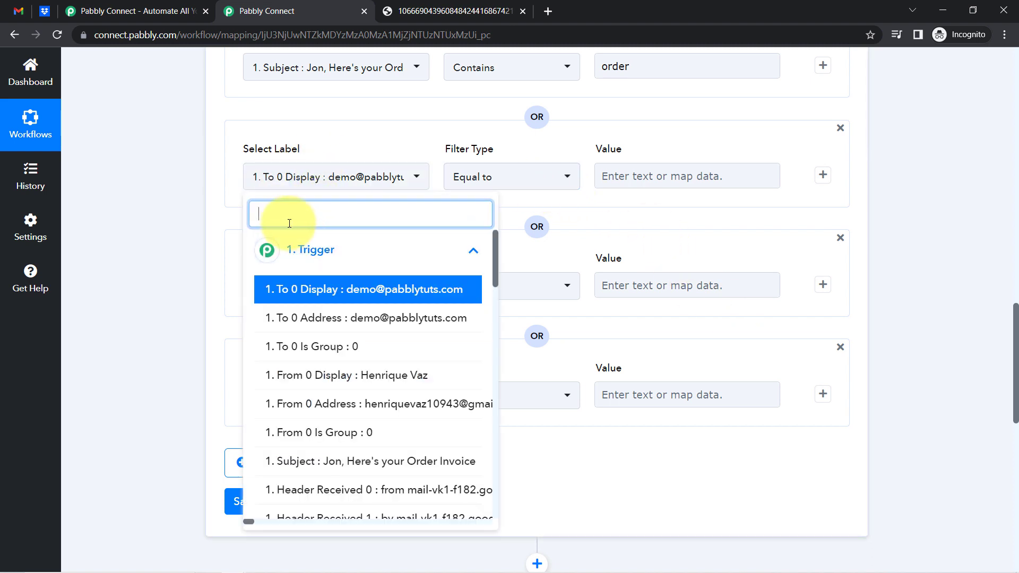
left_click(269, 206)
type("body te")
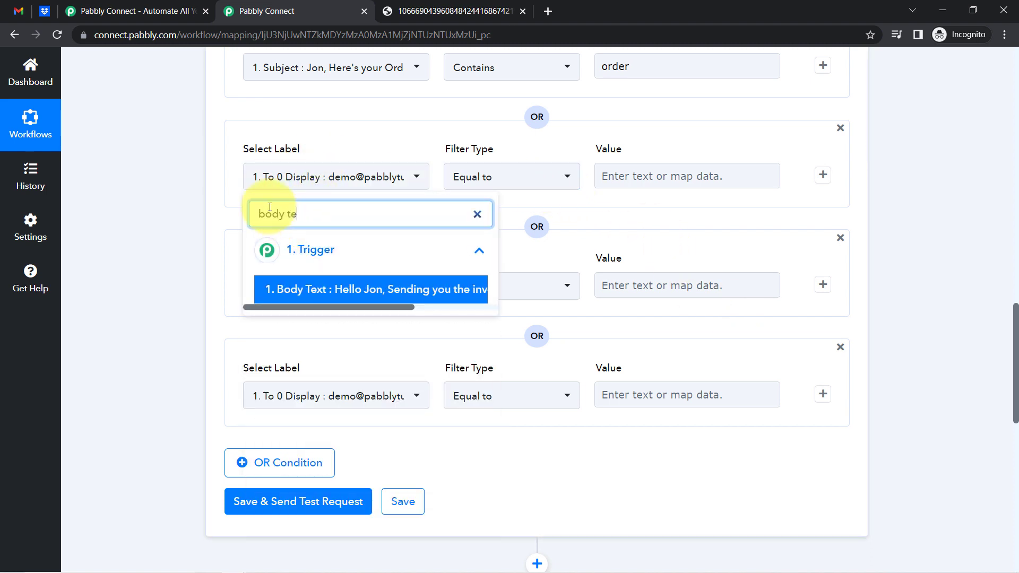
left_click(278, 290)
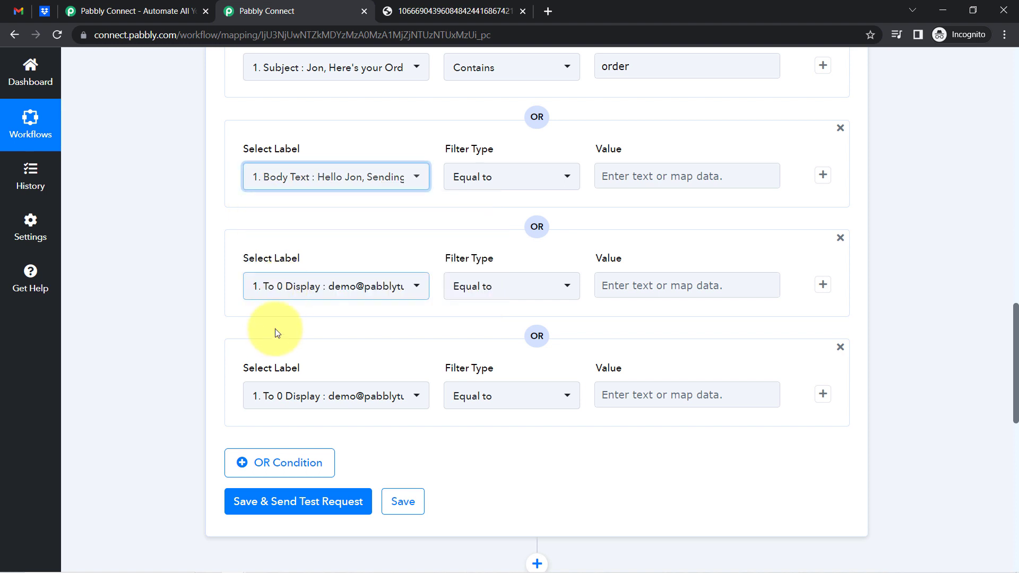
Set the remaining two new rows' fields to Body Text as well
left_click(281, 289)
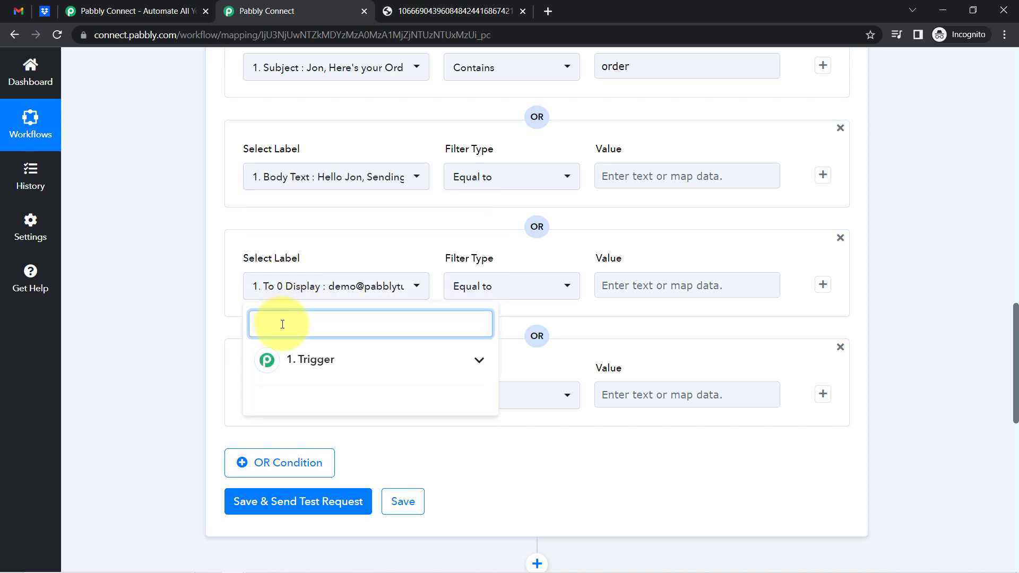
type("body te")
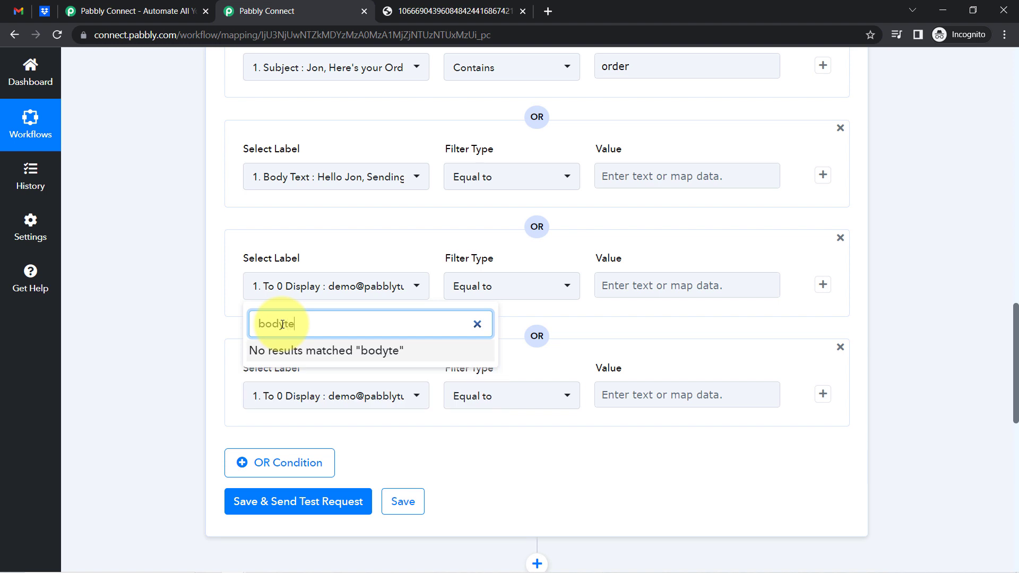
type("xt")
left_click(282, 324)
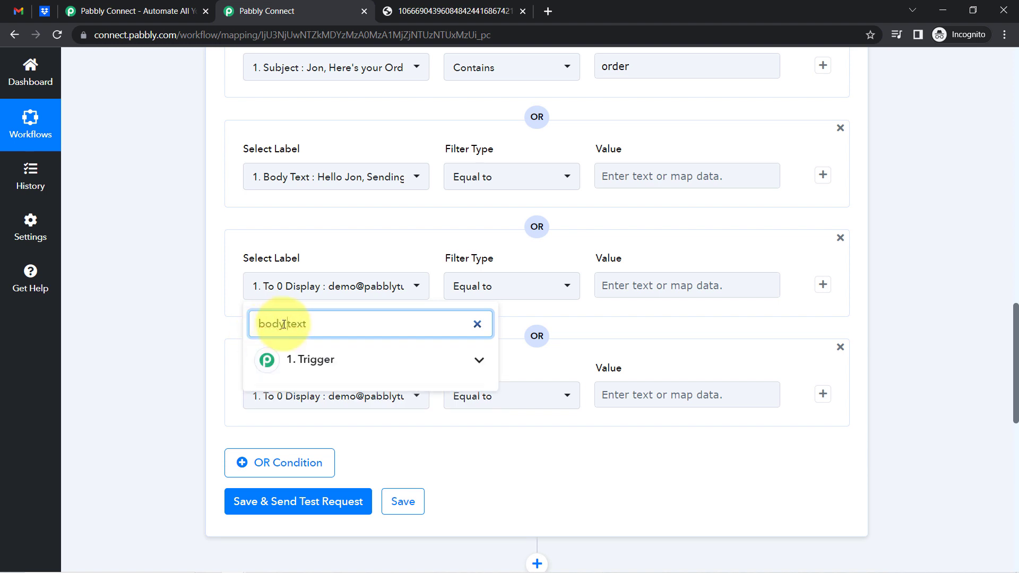
left_click(285, 364)
left_click(271, 395)
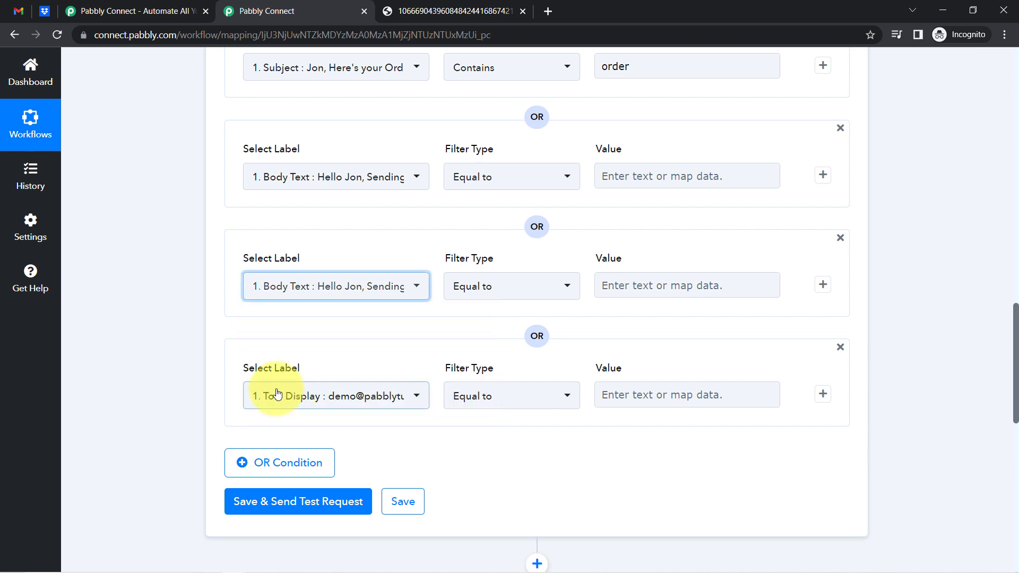
left_click(278, 394)
type("bo")
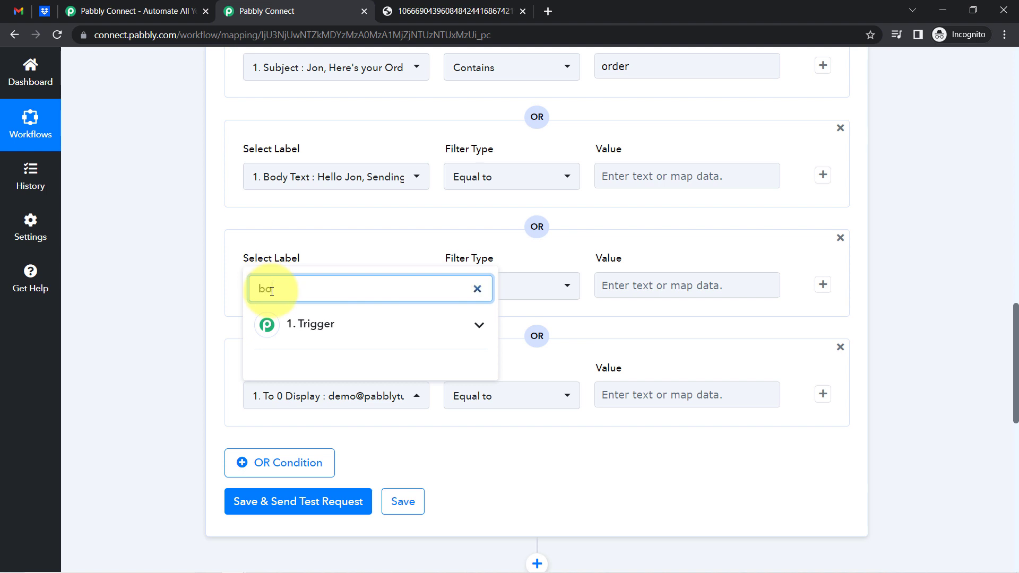
type("dy text")
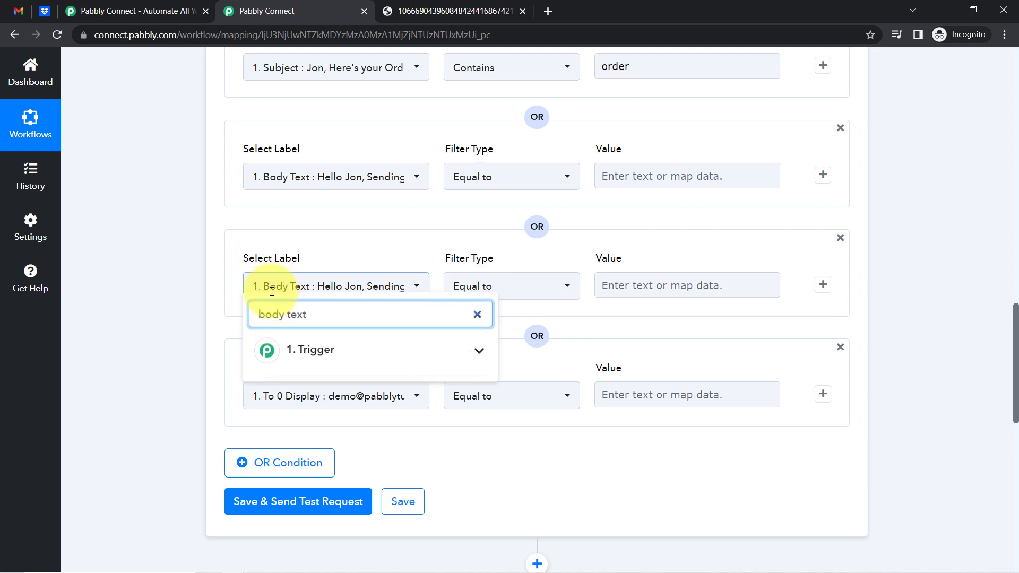
left_click(310, 349)
left_click(296, 390)
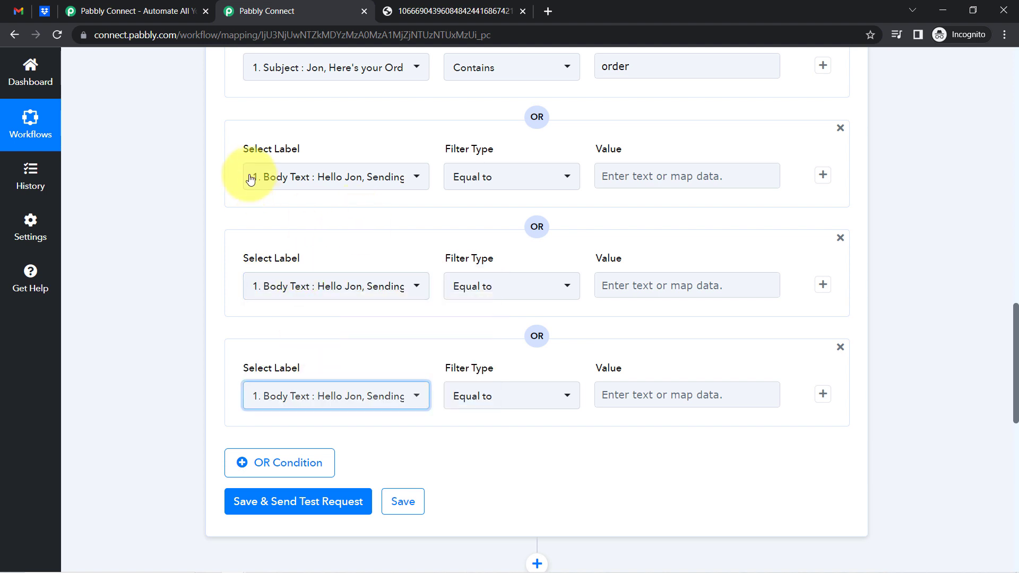
Switch all three Body Text filter conditions to the Contains match type
left_click(508, 183)
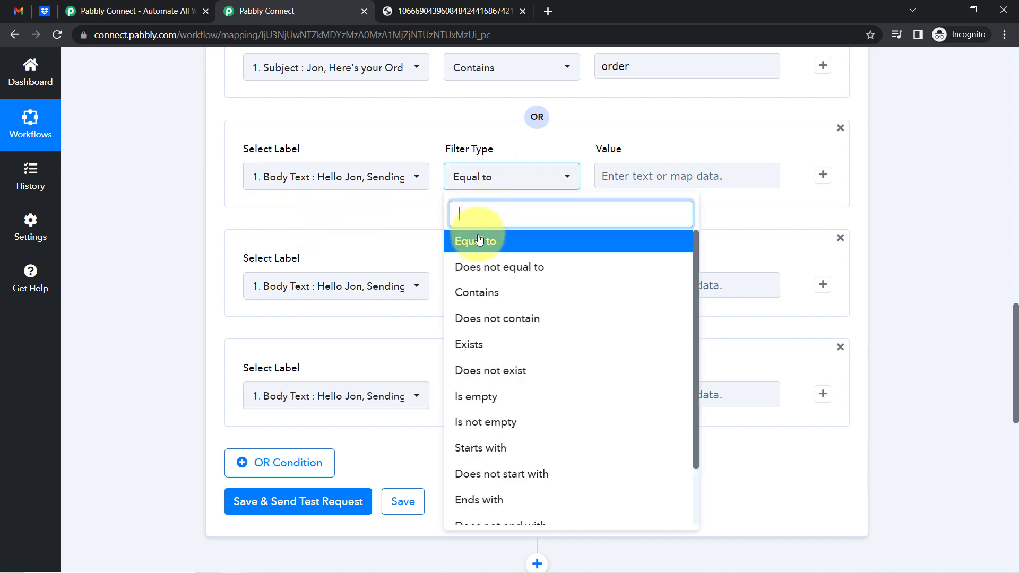
left_click(466, 292)
left_click(472, 402)
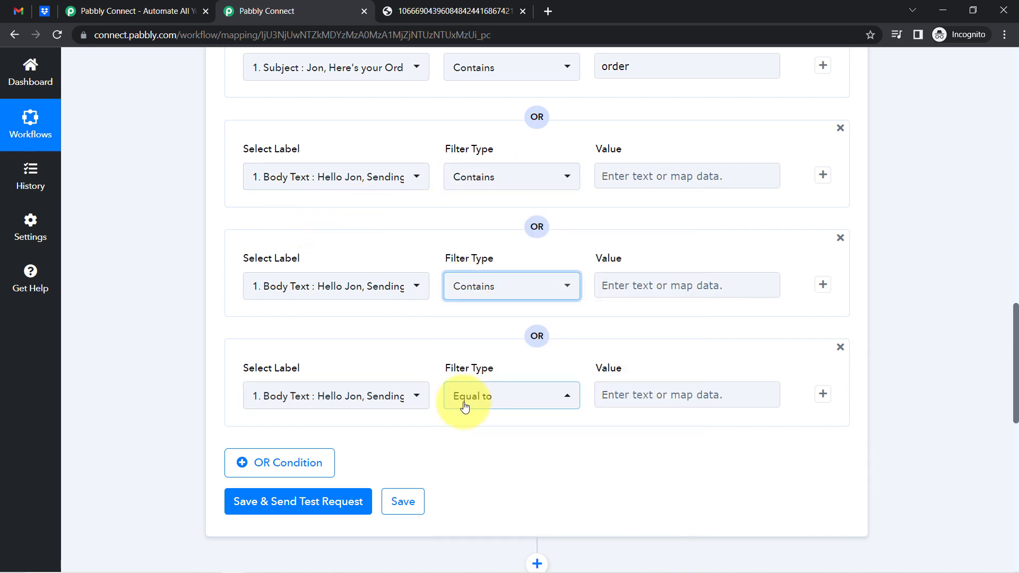
left_click(466, 399)
left_click(473, 201)
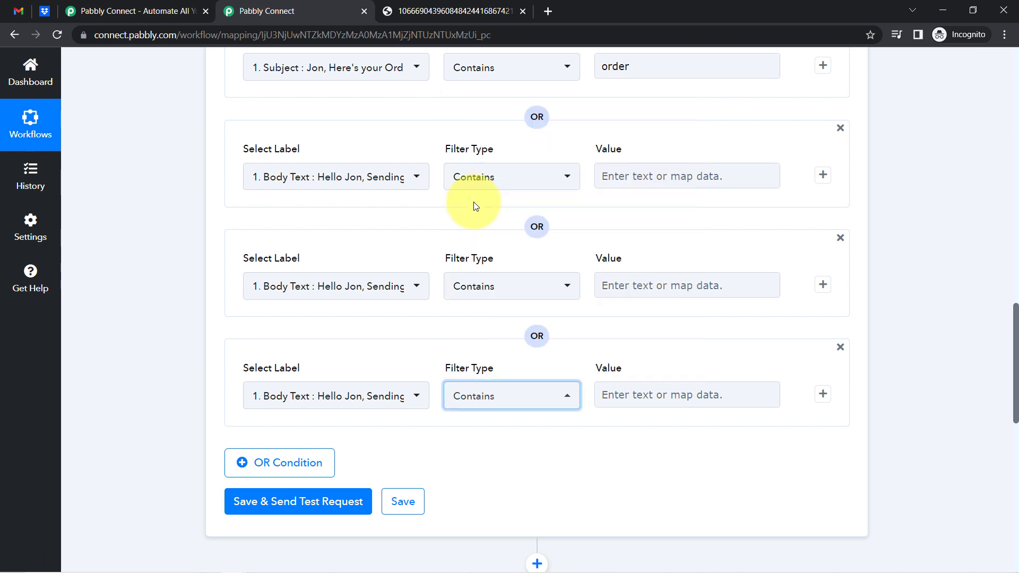
Enter the Body Text condition values 'order', 'receipt' and 'order'
left_click(607, 177)
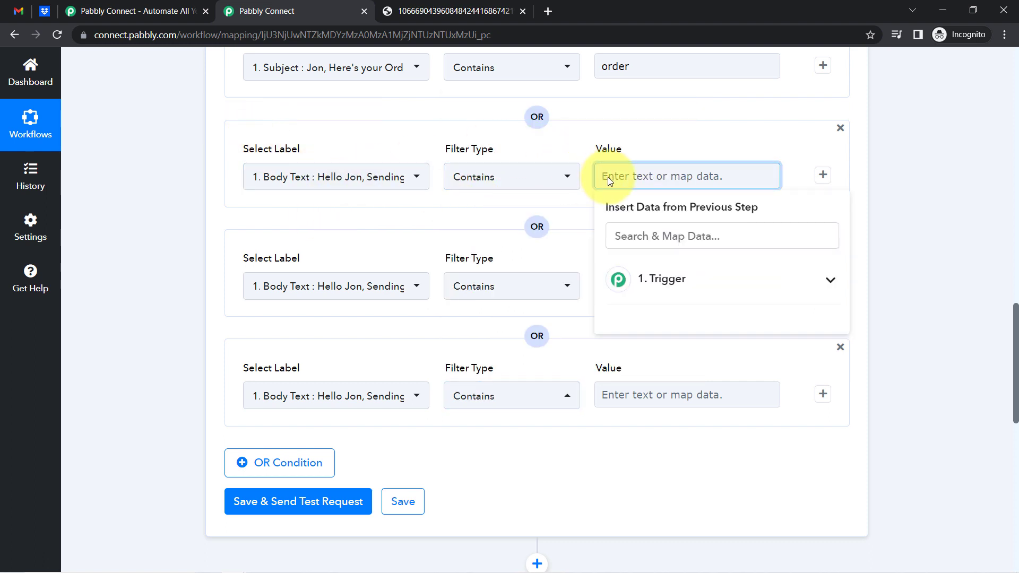
type("order")
left_click(580, 227)
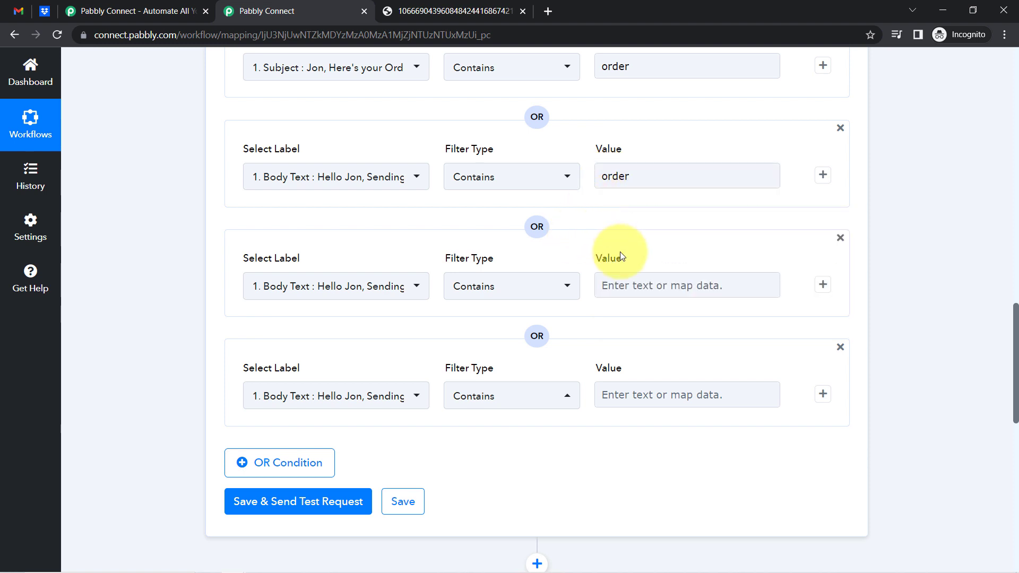
left_click(627, 288)
type("receipt")
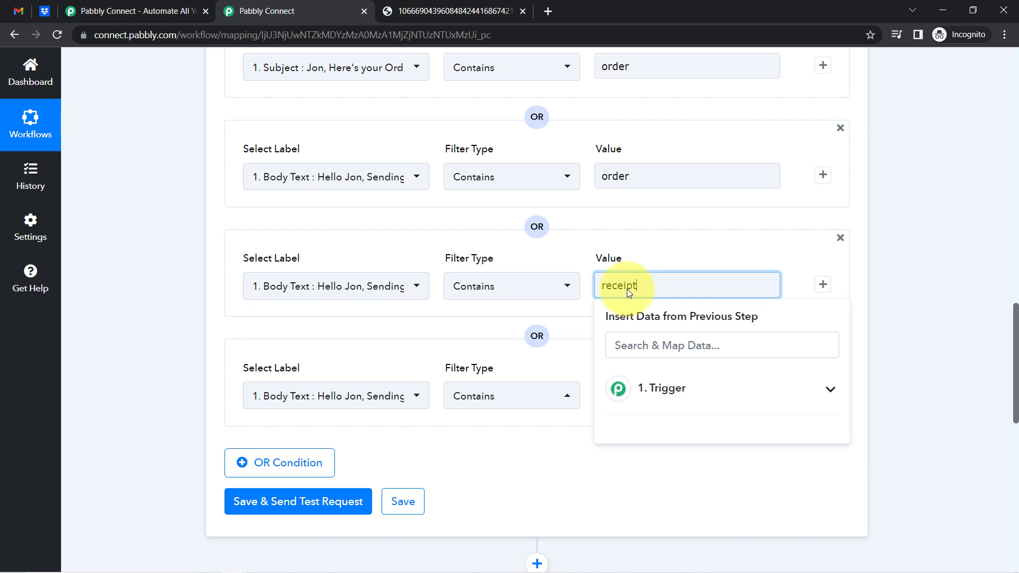
left_click(531, 459)
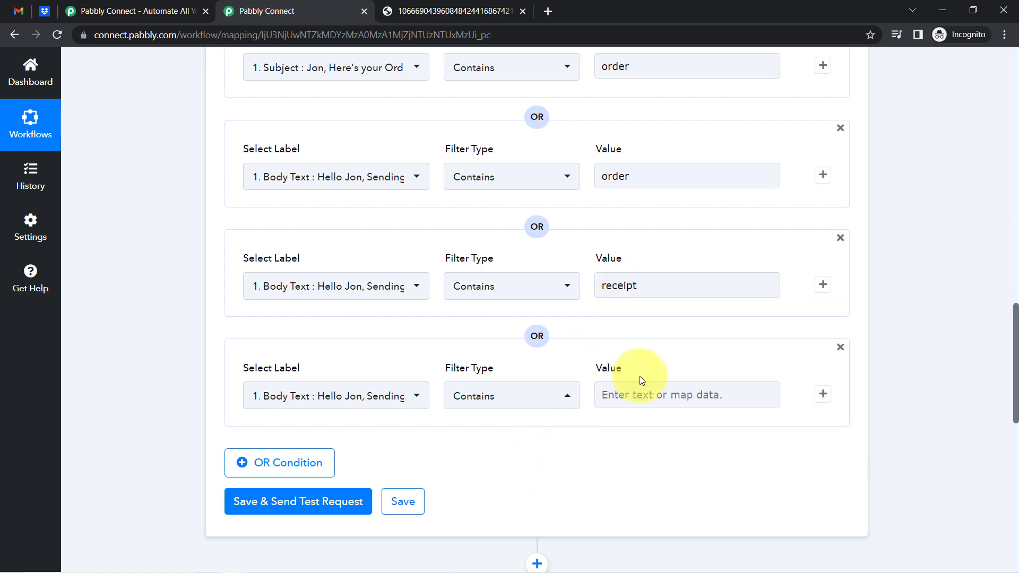
left_click(641, 386)
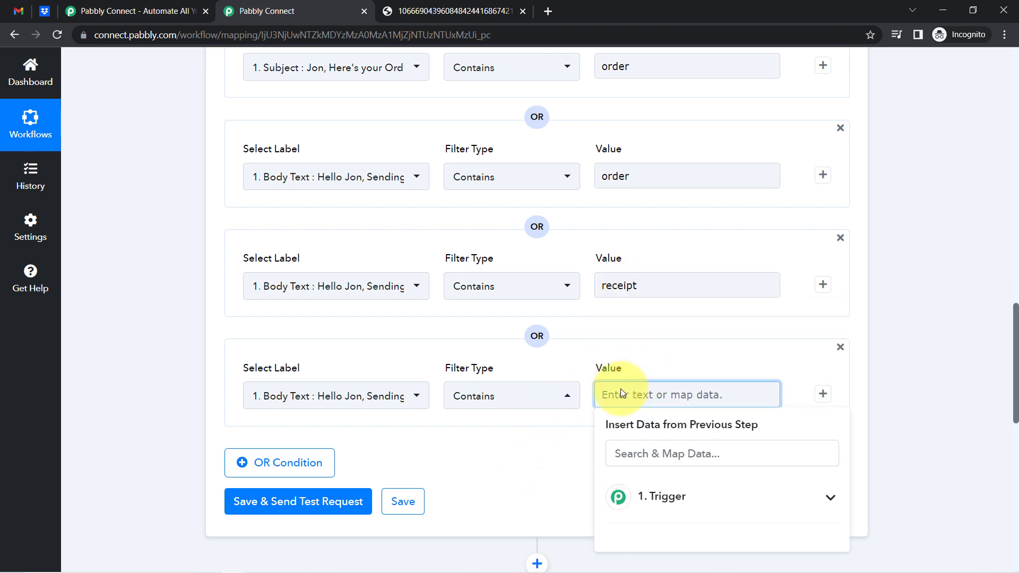
type("order")
scroll(319, 451, "up", 1)
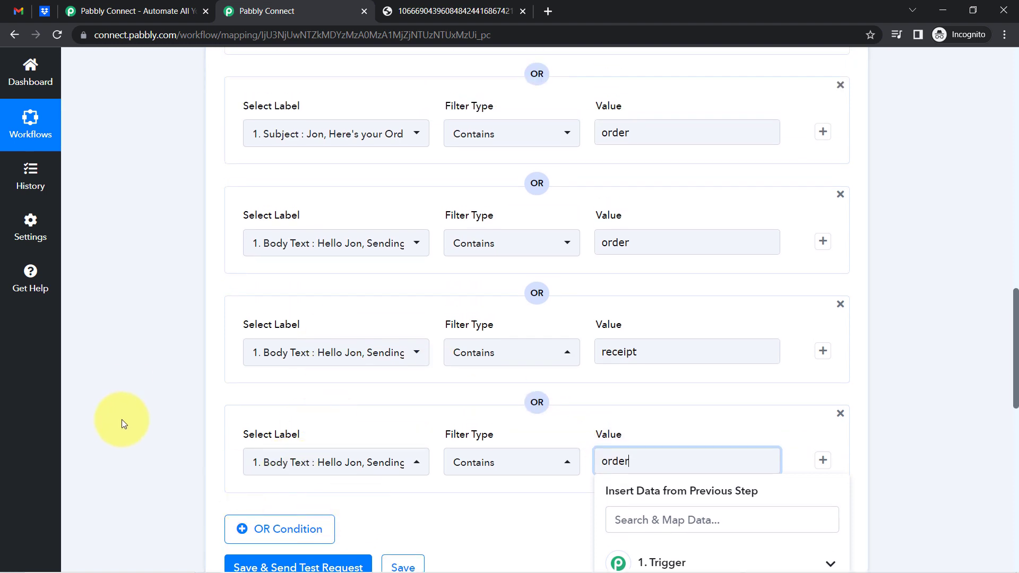
scroll(129, 412, "down", 5)
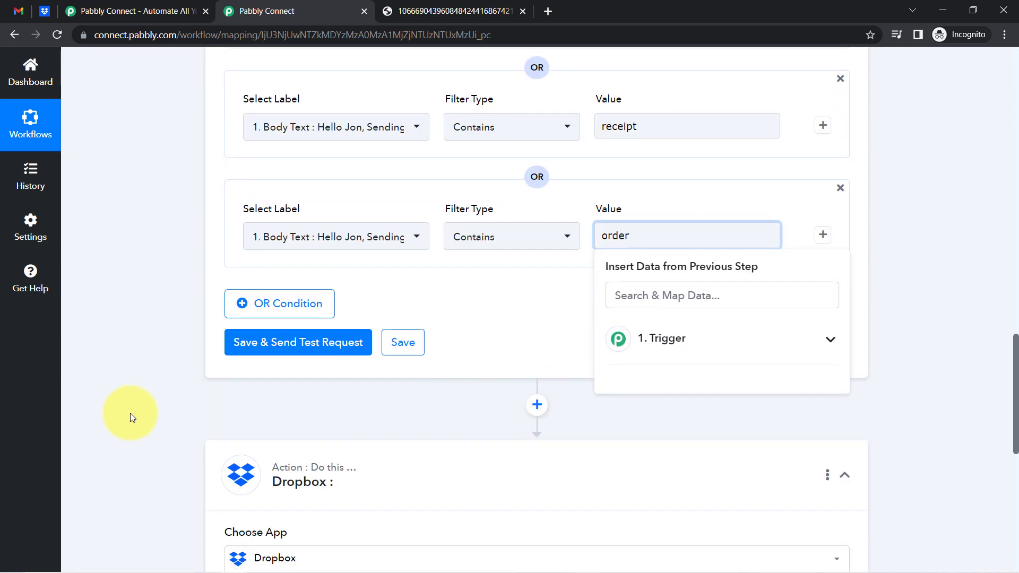
scroll(130, 413, "down", 2)
Save and test the Filter step, confirming the response reads 'Condition is true'
left_click(312, 242)
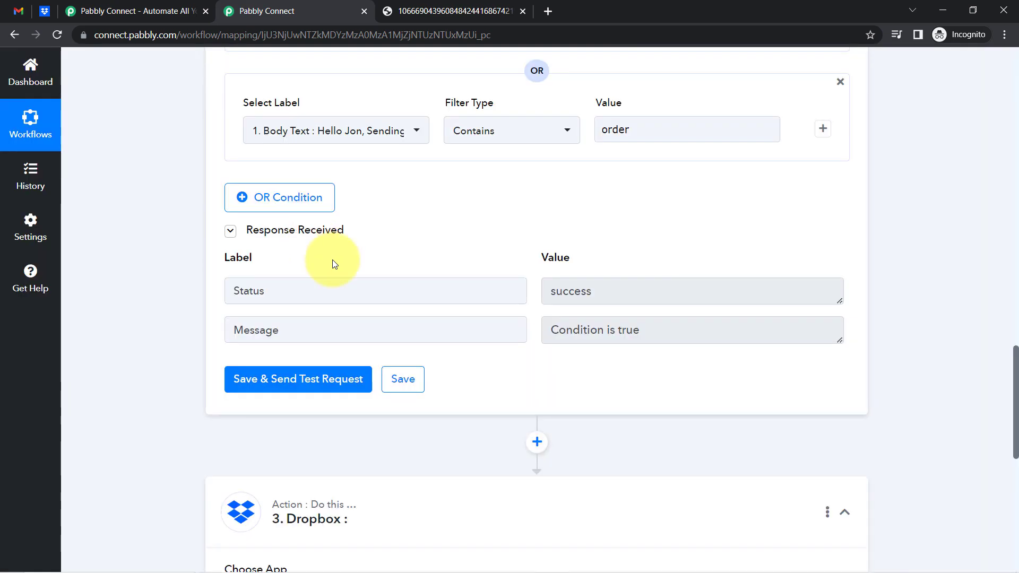
left_click(602, 331)
left_click_drag(602, 331, 634, 332)
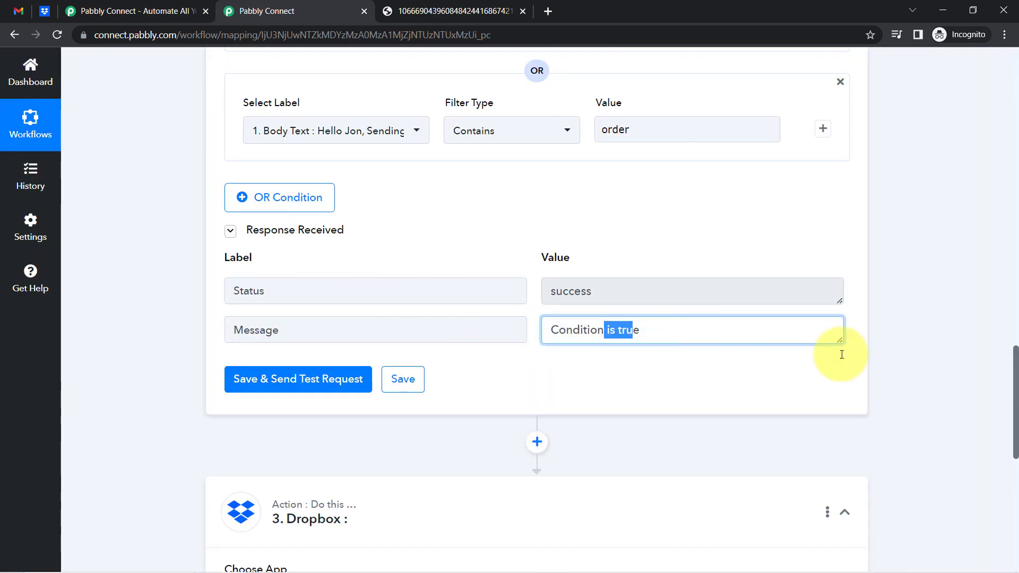
scroll(1002, 403, "up", 7)
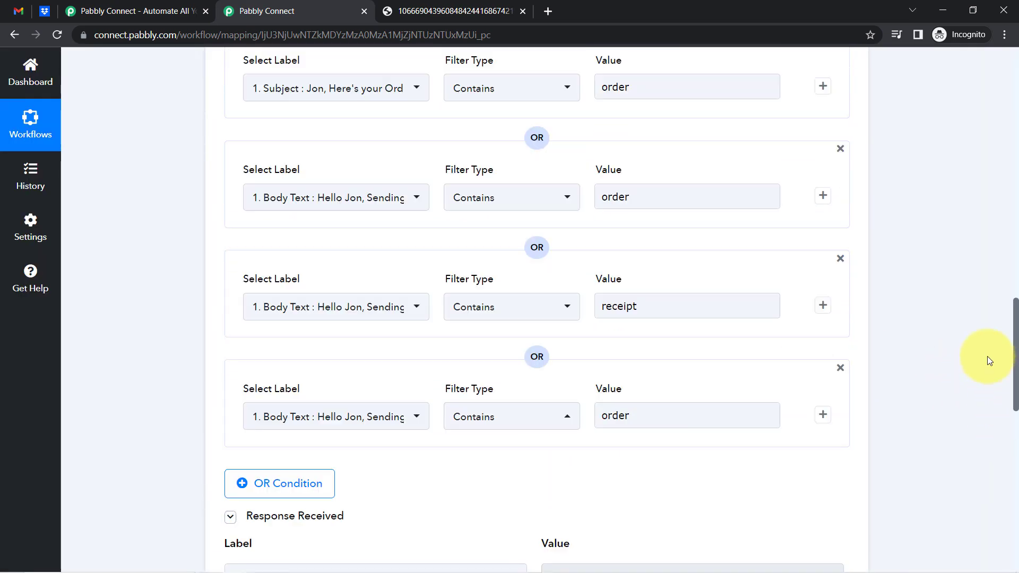
scroll(981, 366, "down", 3)
scroll(973, 372, "up", 5)
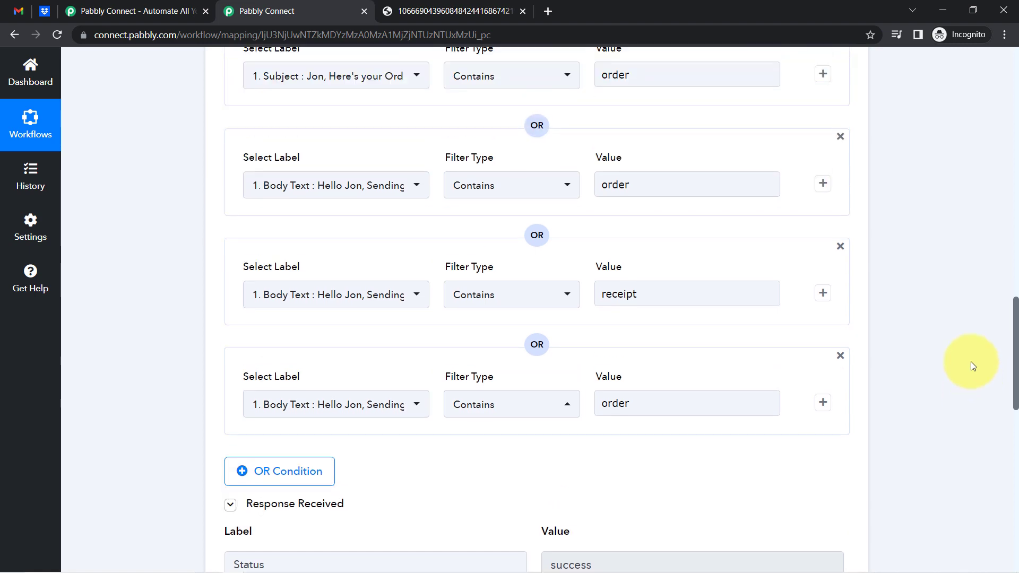
scroll(942, 269, "down", 10)
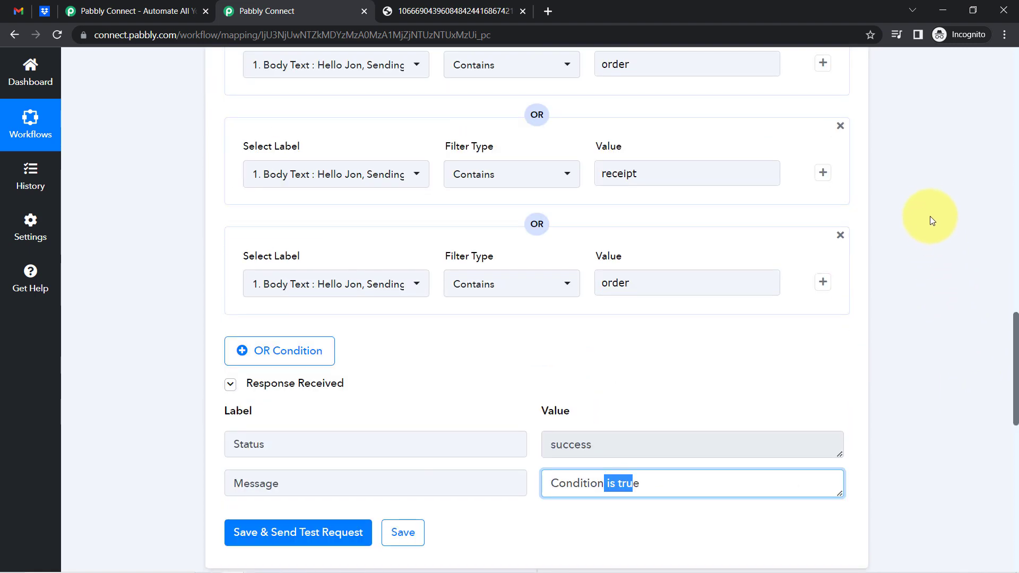
left_click_drag(1016, 396, 1014, 211)
left_click(16, 10)
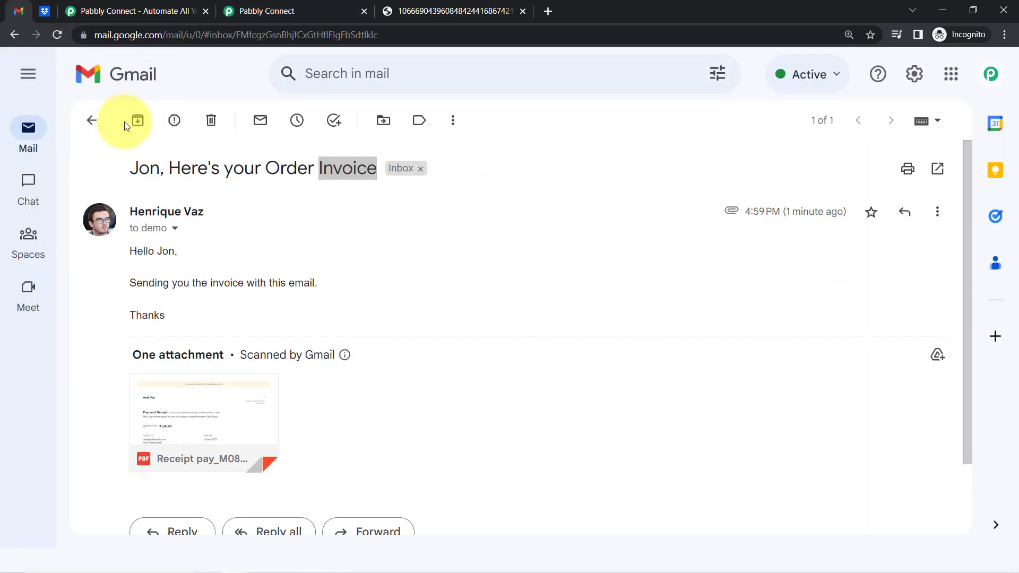
double_click(142, 167)
left_click_drag(227, 172, 295, 169)
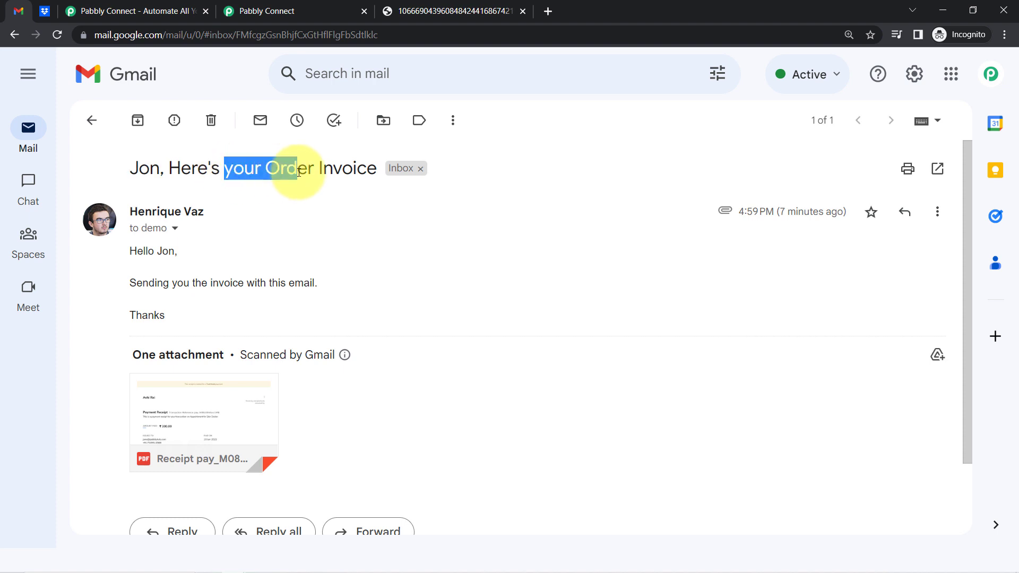
left_click(319, 173)
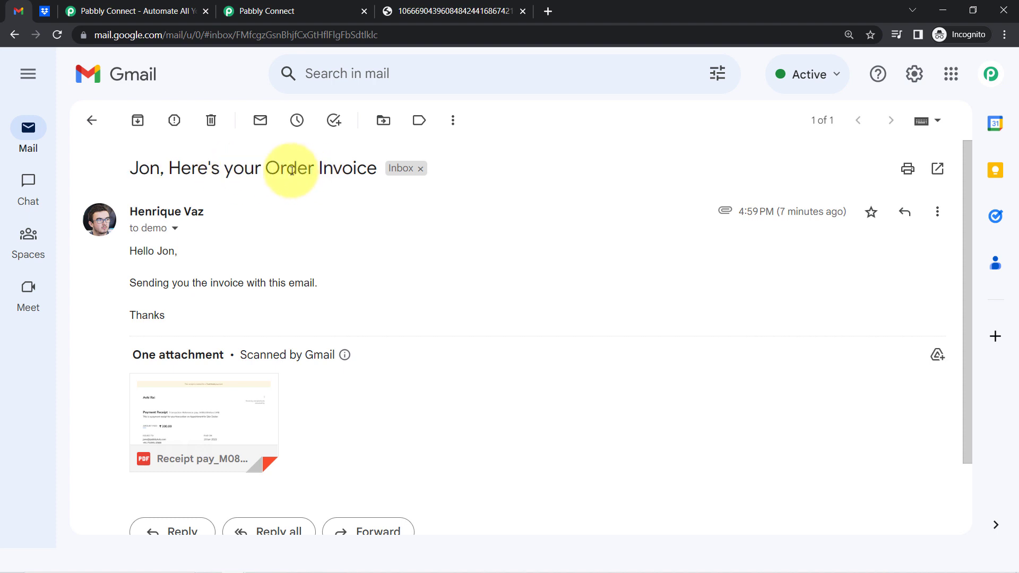
double_click(342, 169)
double_click(292, 171)
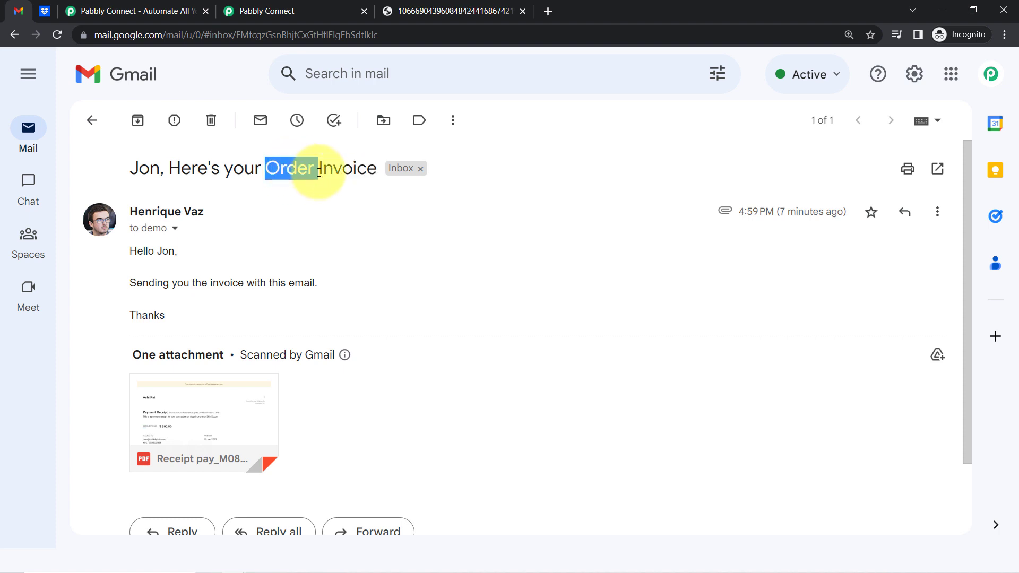
double_click(332, 170)
left_click(313, 176)
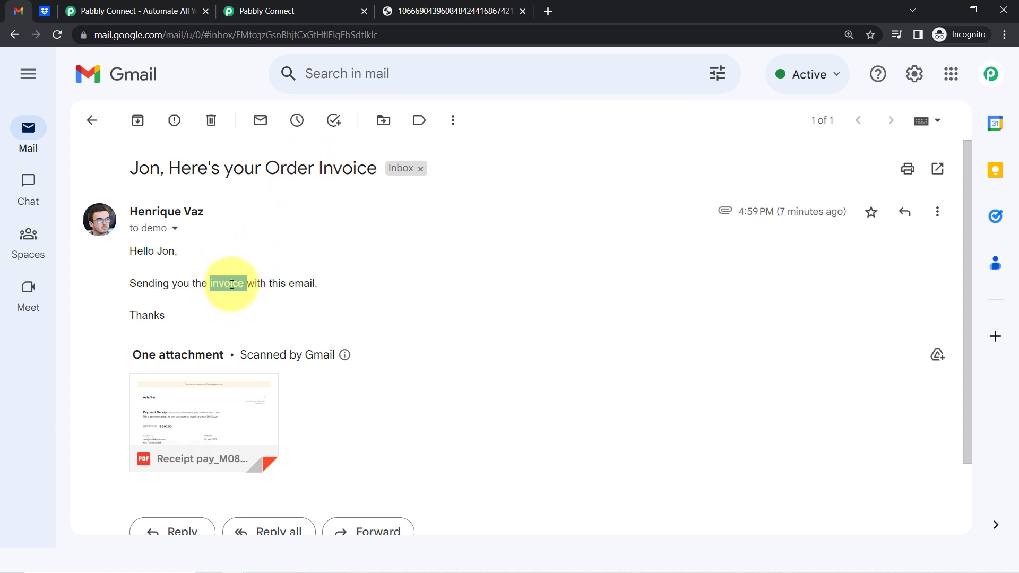
left_click(267, 11)
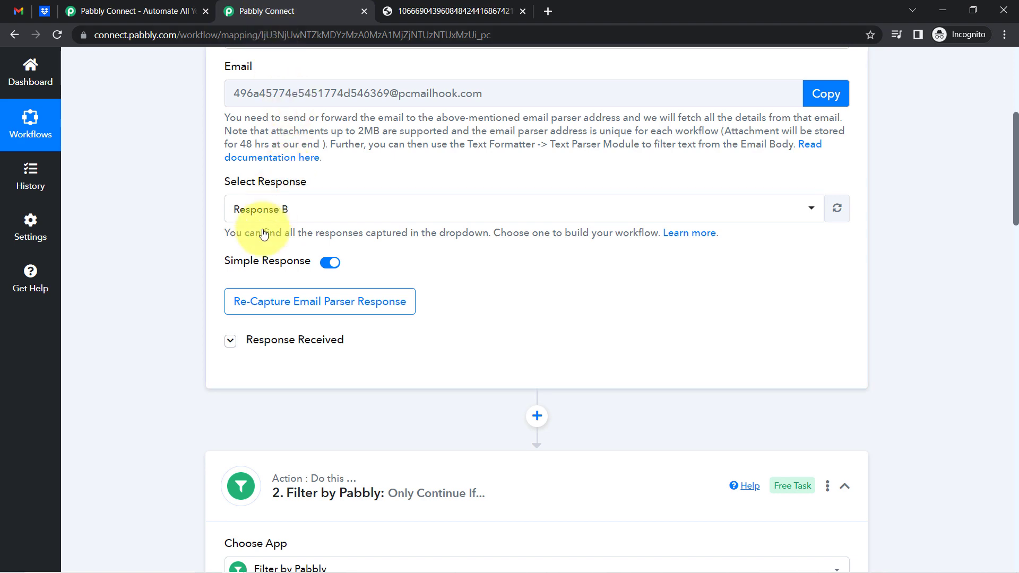
Set the Dropbox step's Action Event to Upload File
scroll(171, 388, "down", 20)
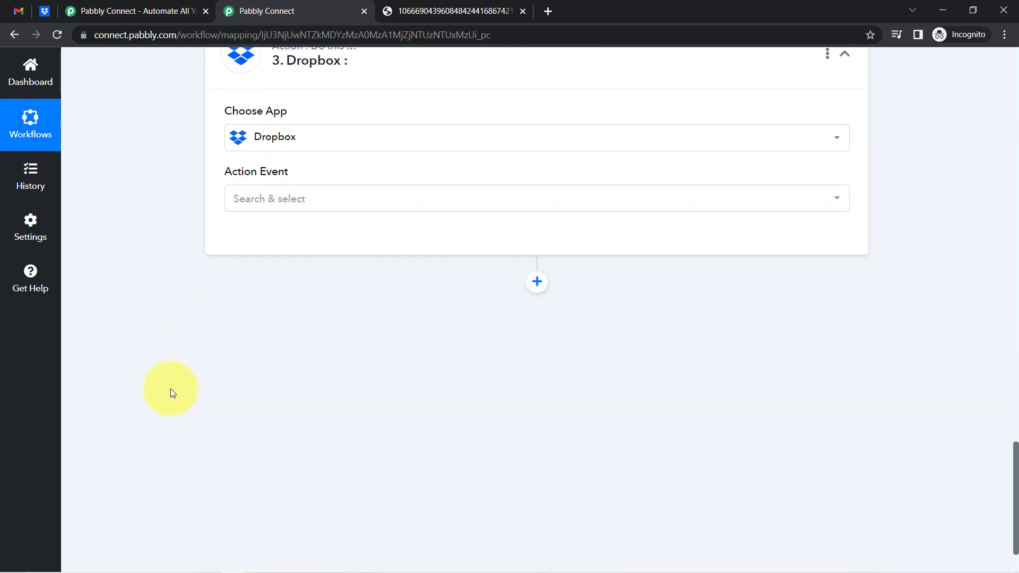
scroll(170, 388, "down", 1)
scroll(160, 347, "up", 2)
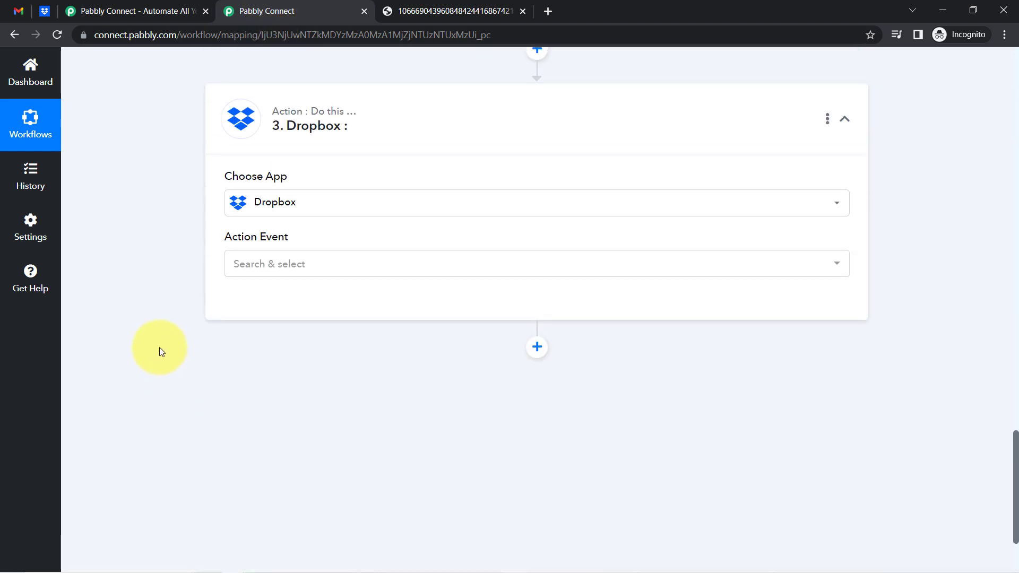
left_click(245, 266)
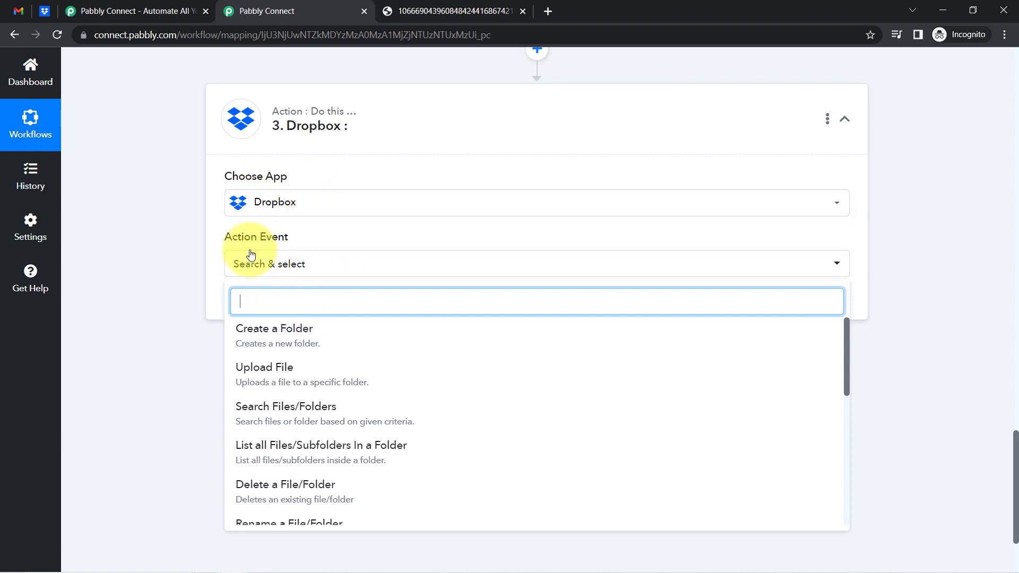
left_click(270, 365)
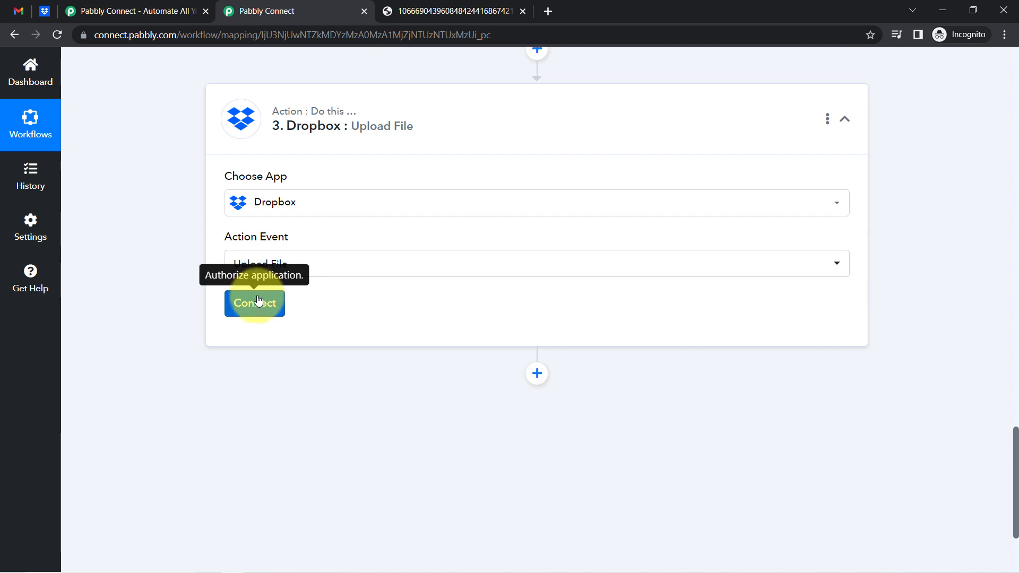
Authorize a new Dropbox connection (Dropbox #10) for the Upload File step
left_click(44, 10)
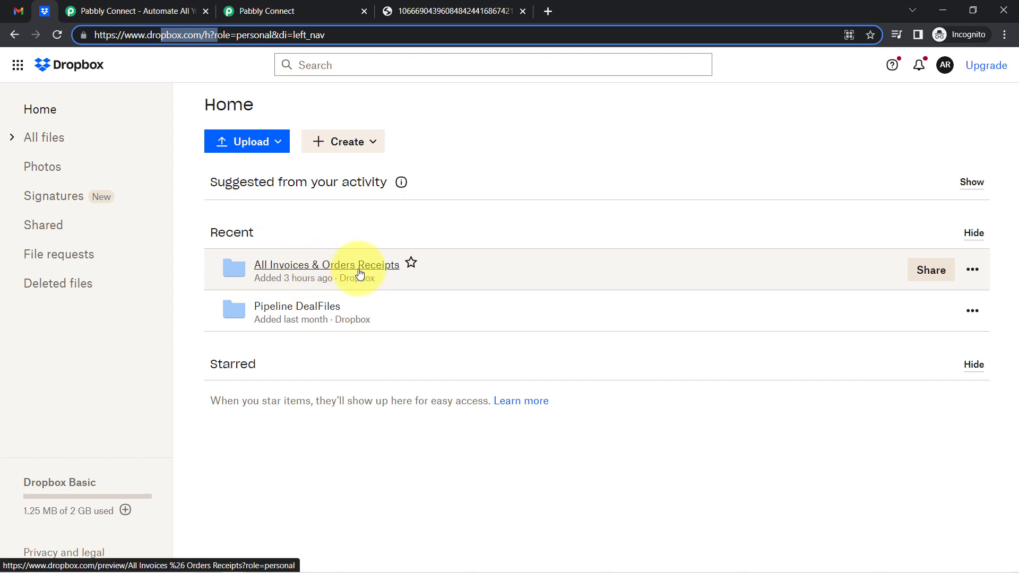
left_click(280, 8)
left_click(256, 305)
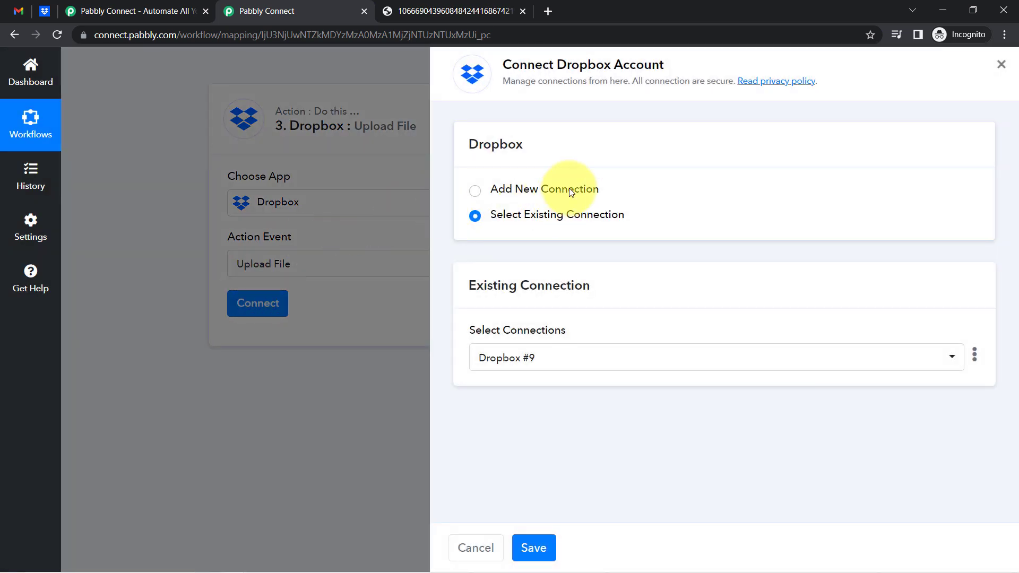
left_click(570, 191)
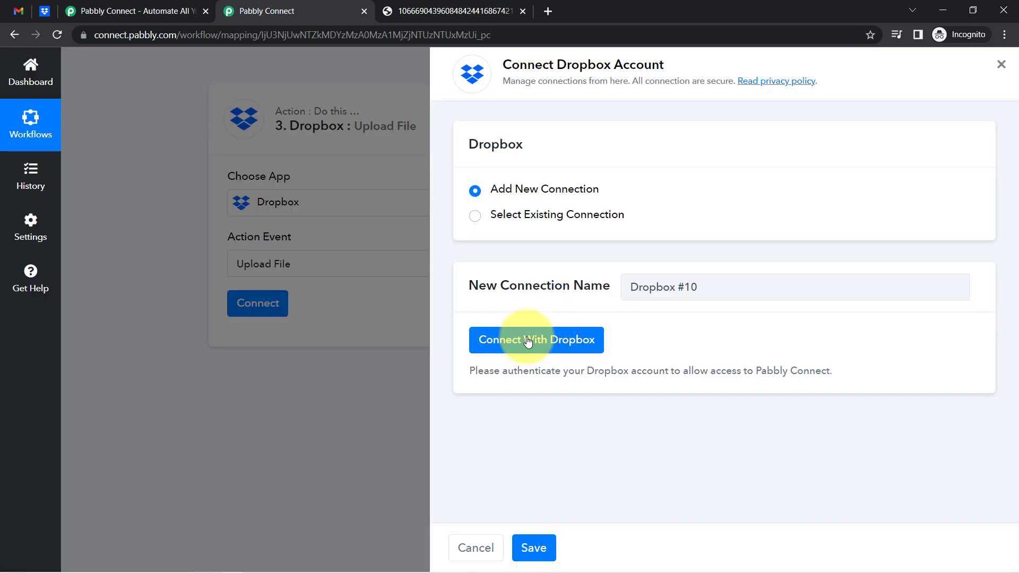
left_click(528, 340)
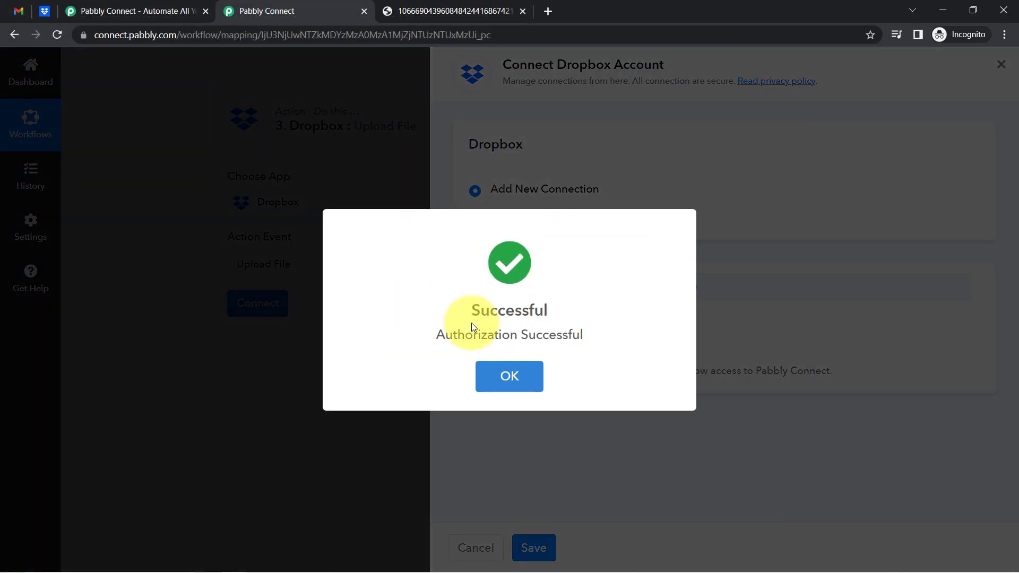
left_click(475, 361)
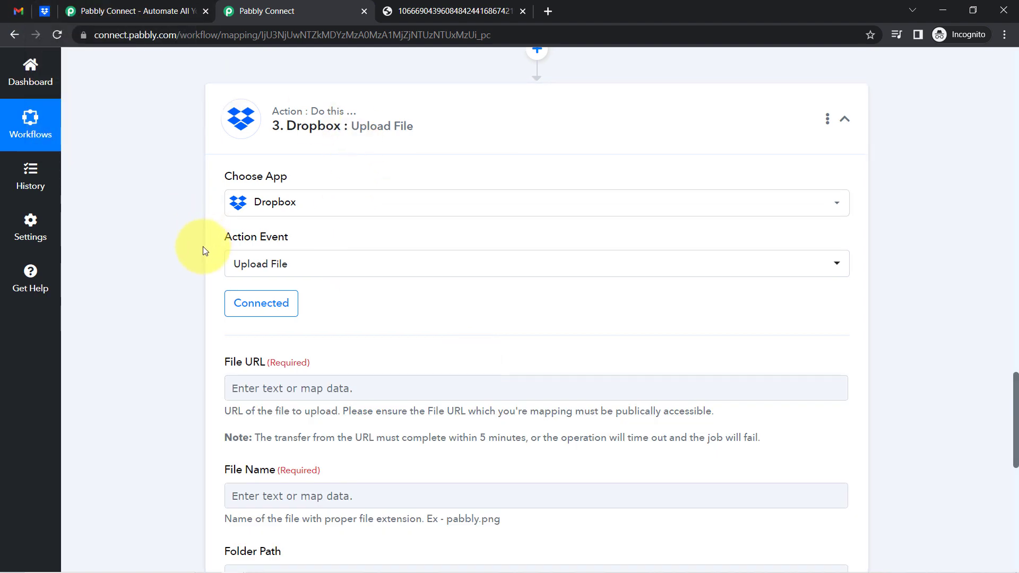
Highlight the Dropbox step's empty File URL, Folder Path and File Name fields
scroll(178, 278, "down", 5)
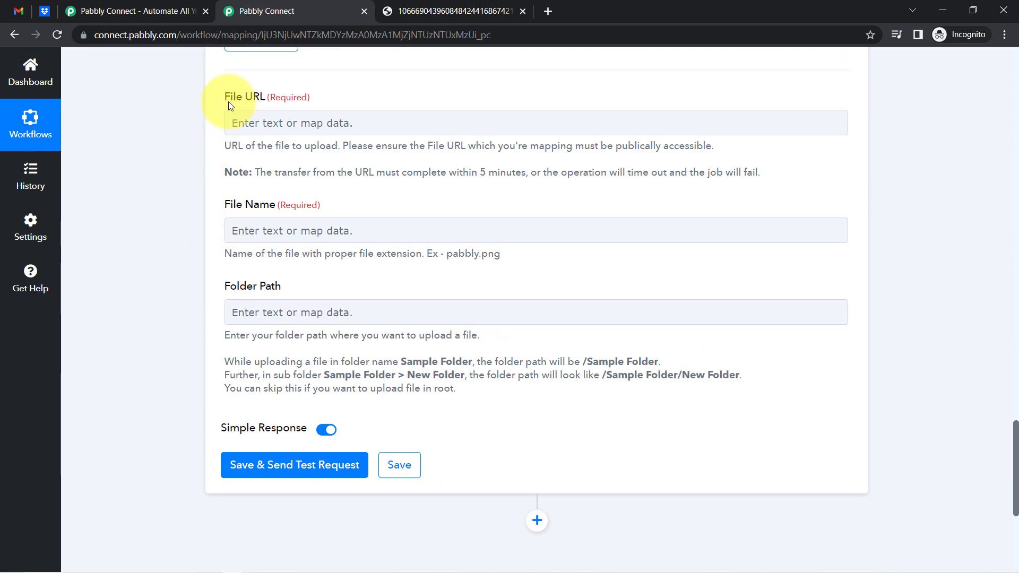
left_click_drag(251, 101, 259, 97)
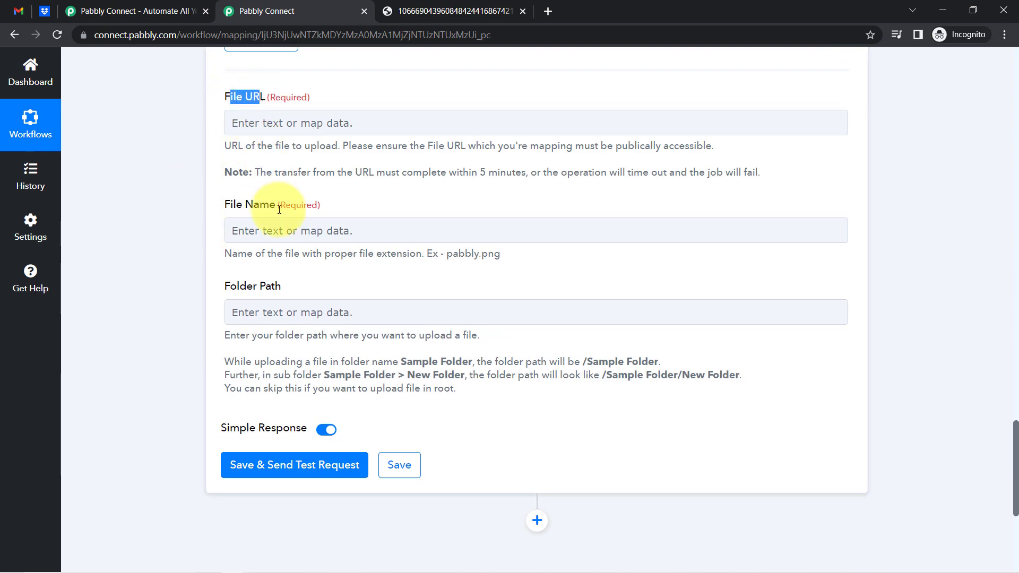
left_click_drag(230, 288, 284, 288)
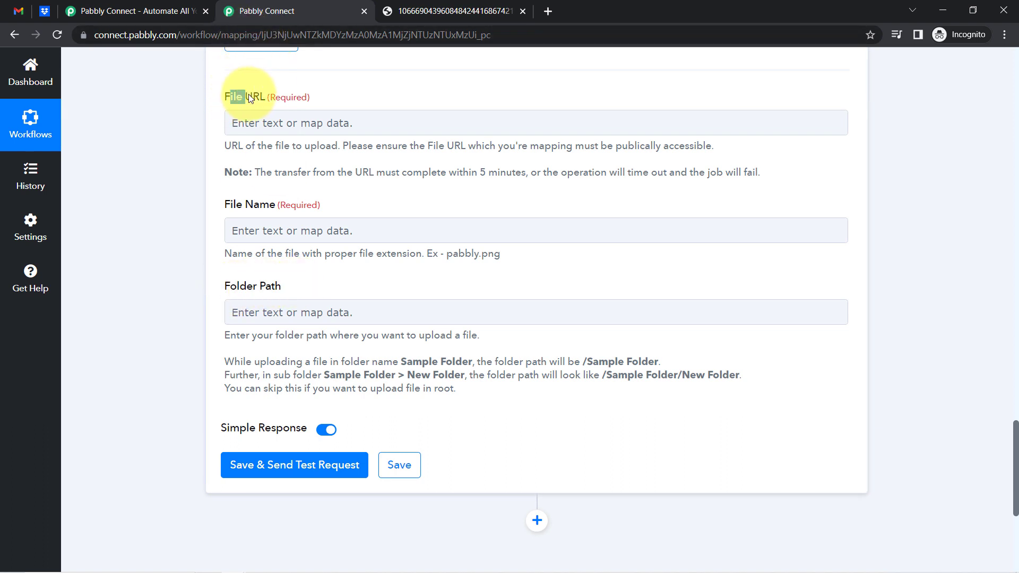
left_click_drag(230, 205, 274, 206)
left_click(245, 292)
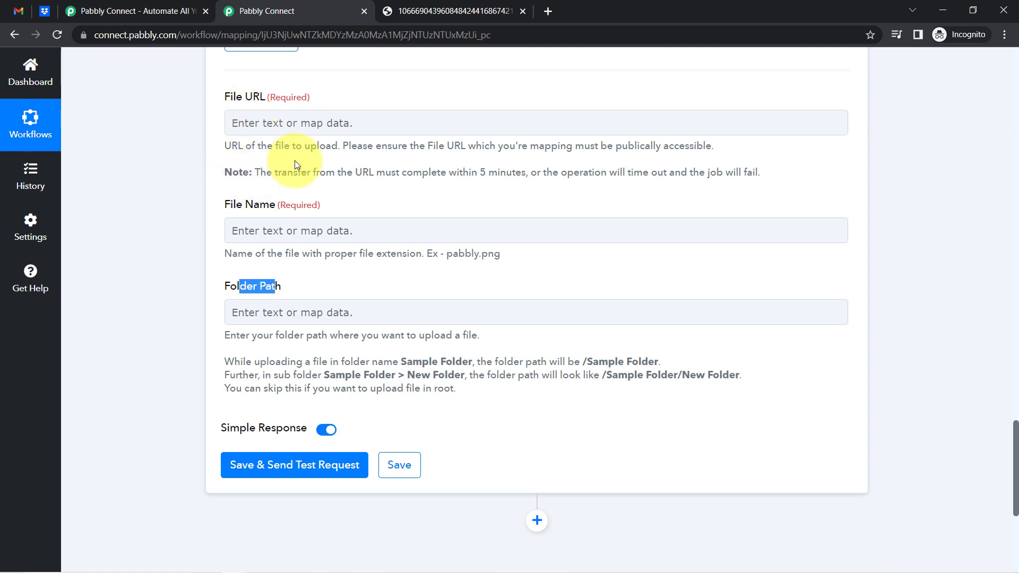
Scroll back to review the filter conditions and the trigger's received response fields
scroll(295, 160, "up", 9)
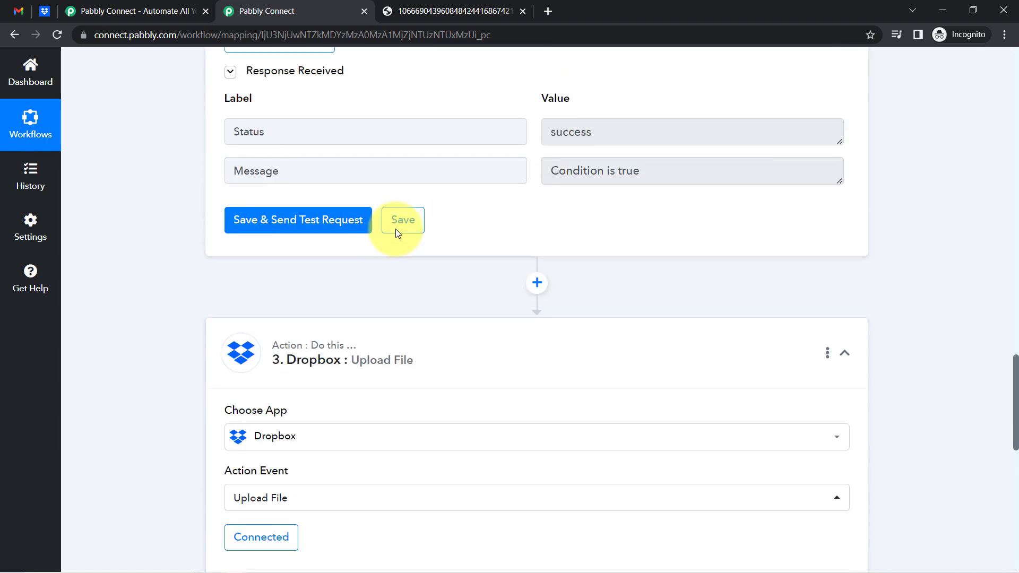
scroll(396, 229, "up", 17)
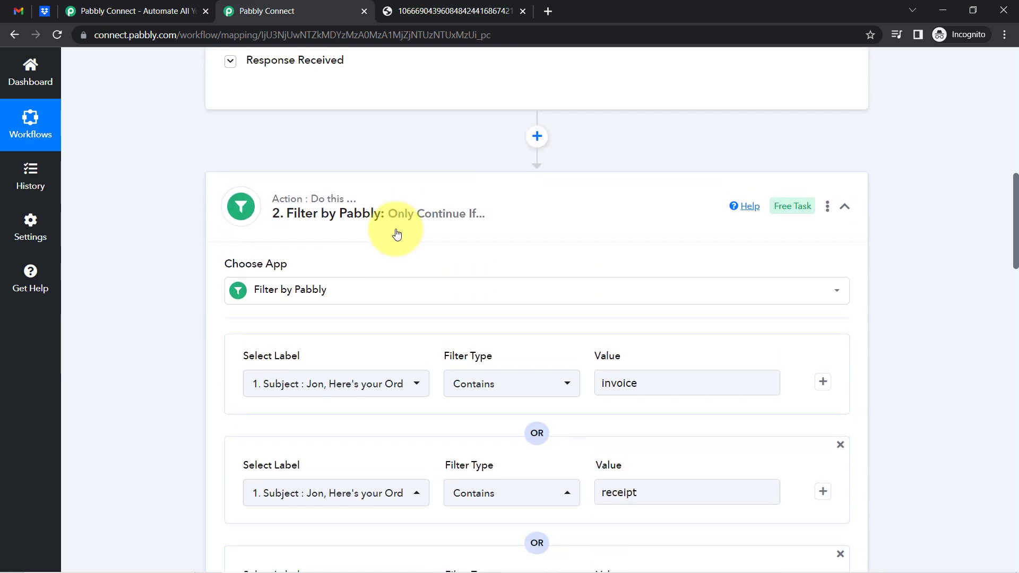
scroll(395, 229, "down", 4)
scroll(296, 139, "up", 3)
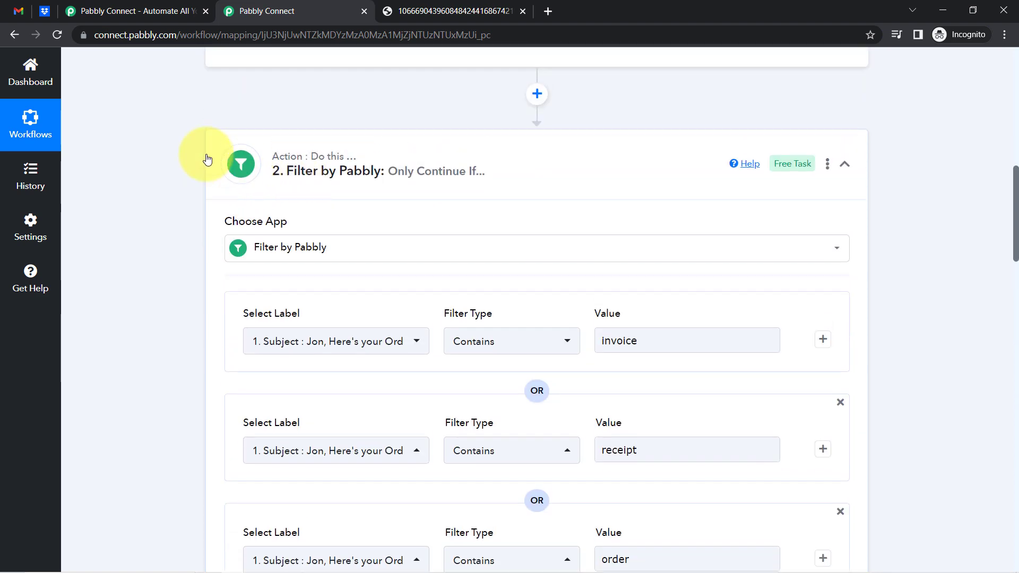
scroll(237, 182, "up", 3)
left_click(226, 202)
scroll(189, 332, "down", 10)
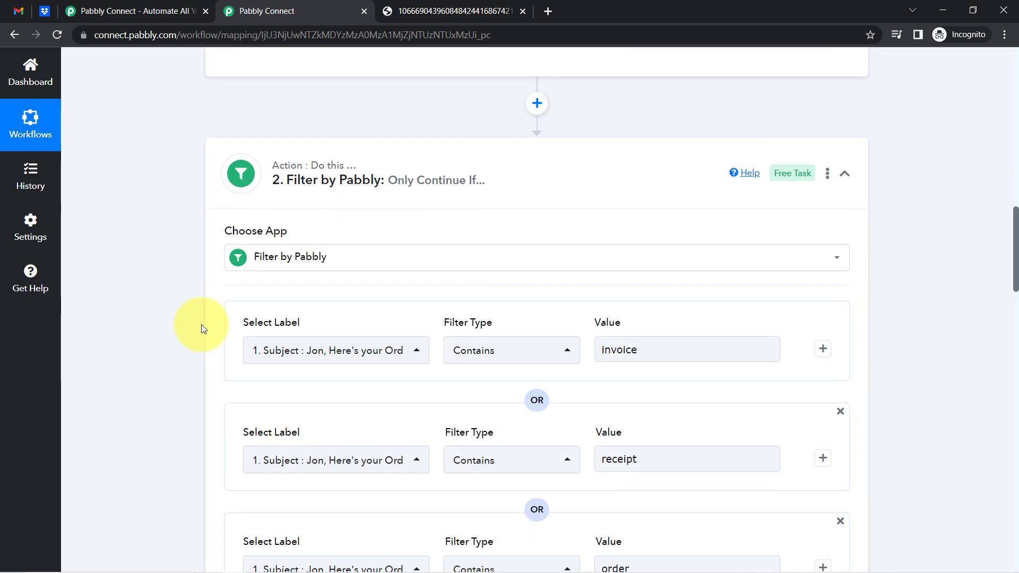
scroll(202, 329, "up", 3)
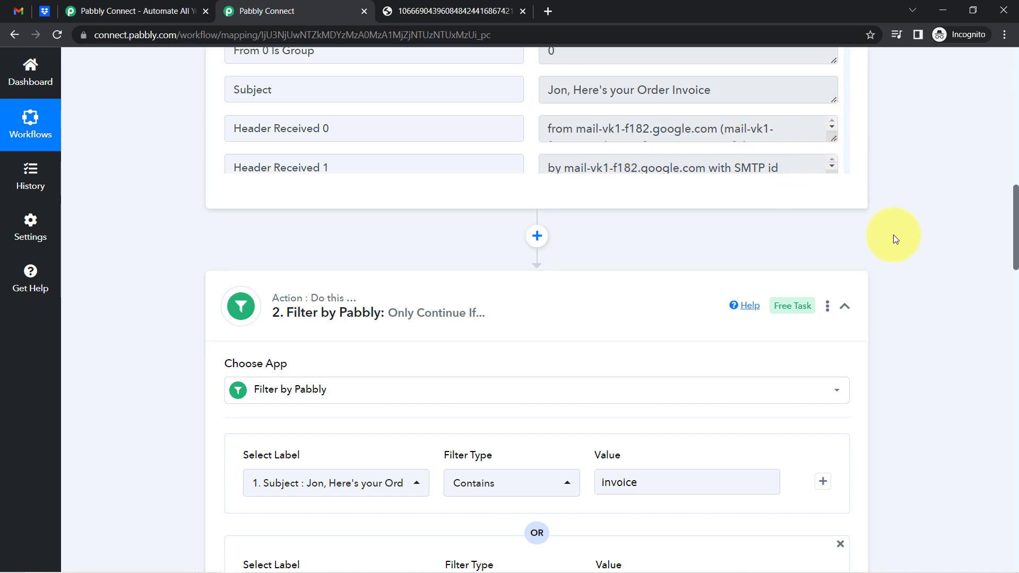
left_click_drag(1015, 209, 965, 427)
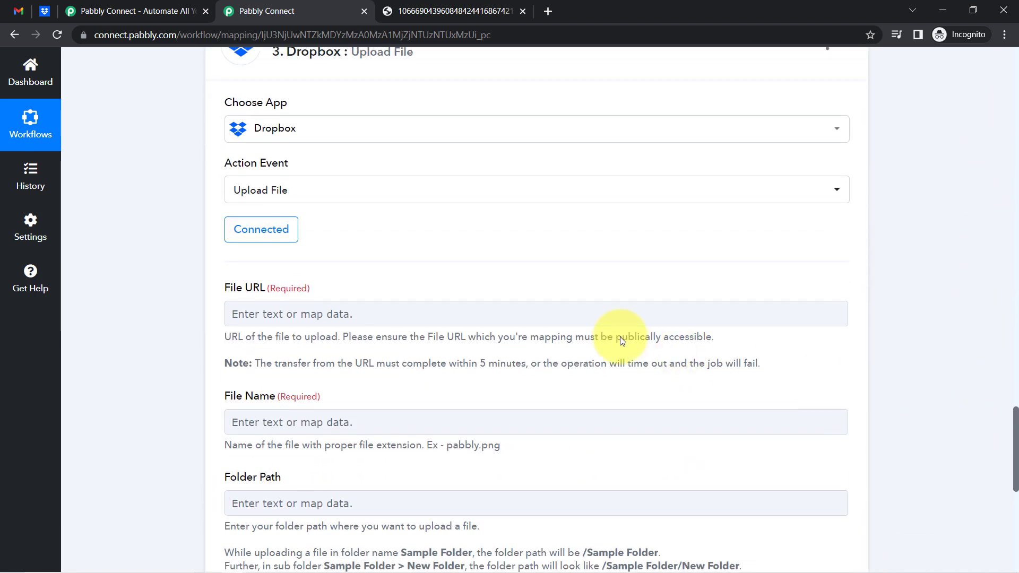
Map File URL to the email parser's Attachment Links 0 field
left_click(269, 322)
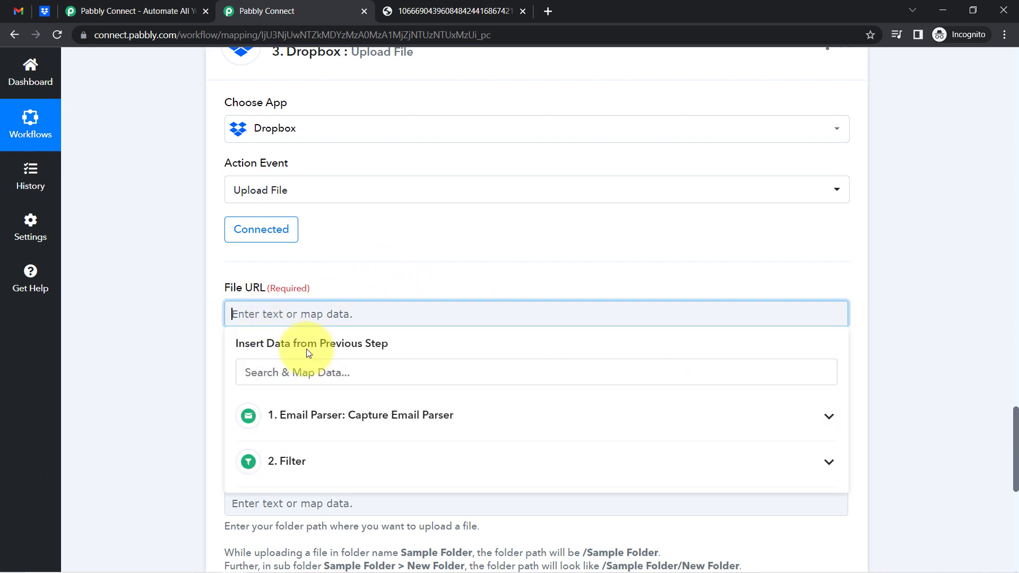
left_click(341, 423)
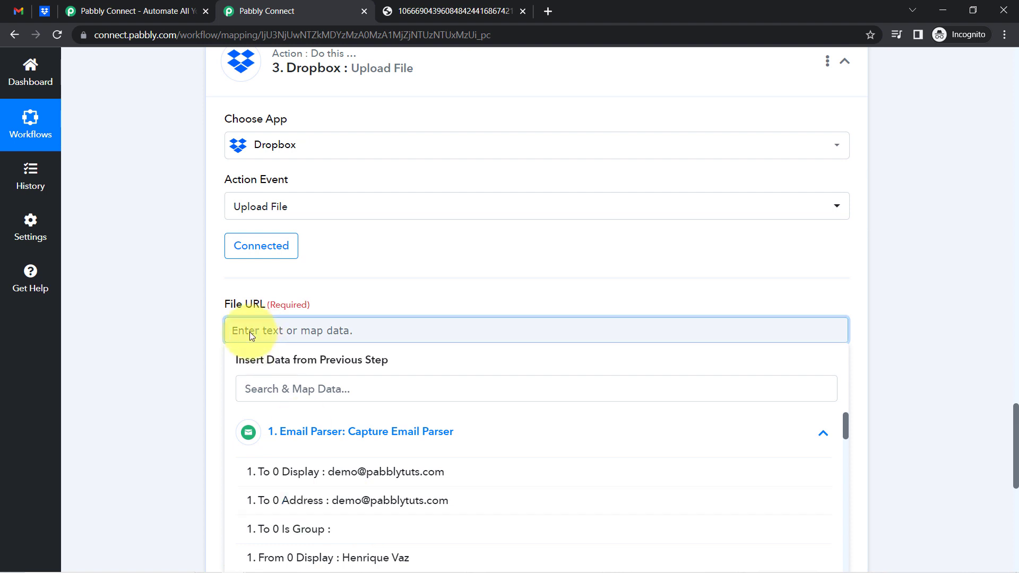
left_click(254, 391)
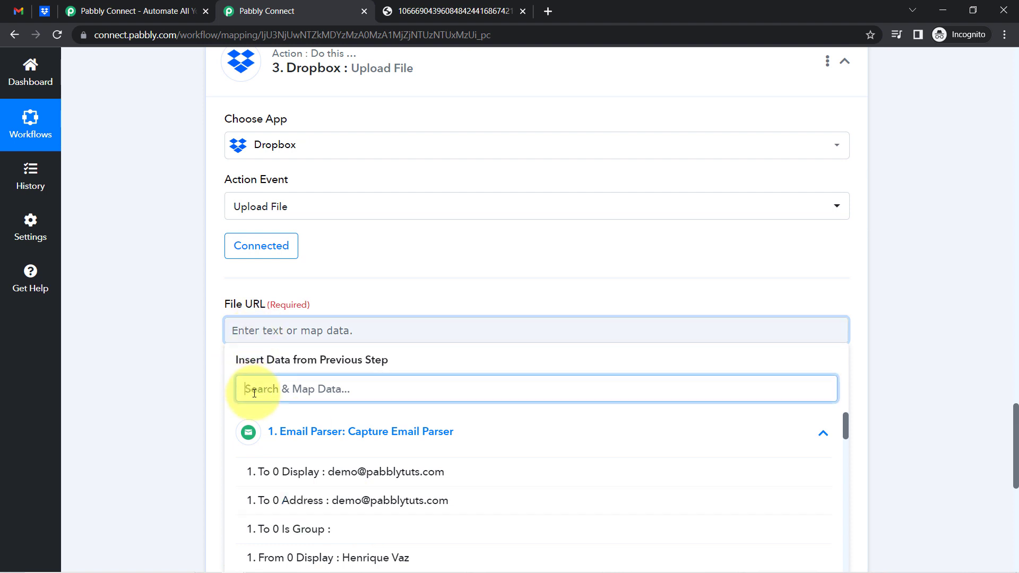
type("link")
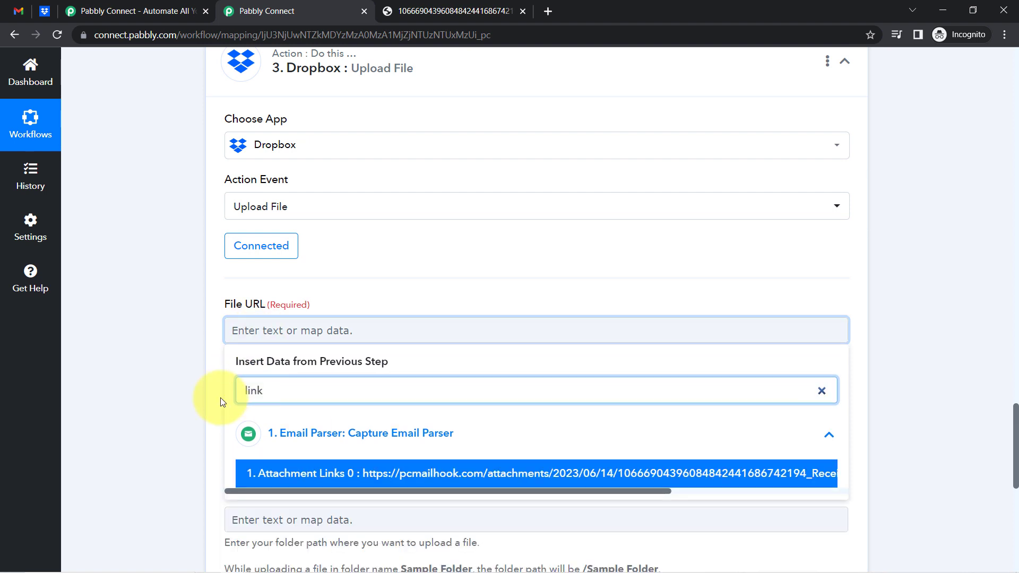
left_click(252, 422)
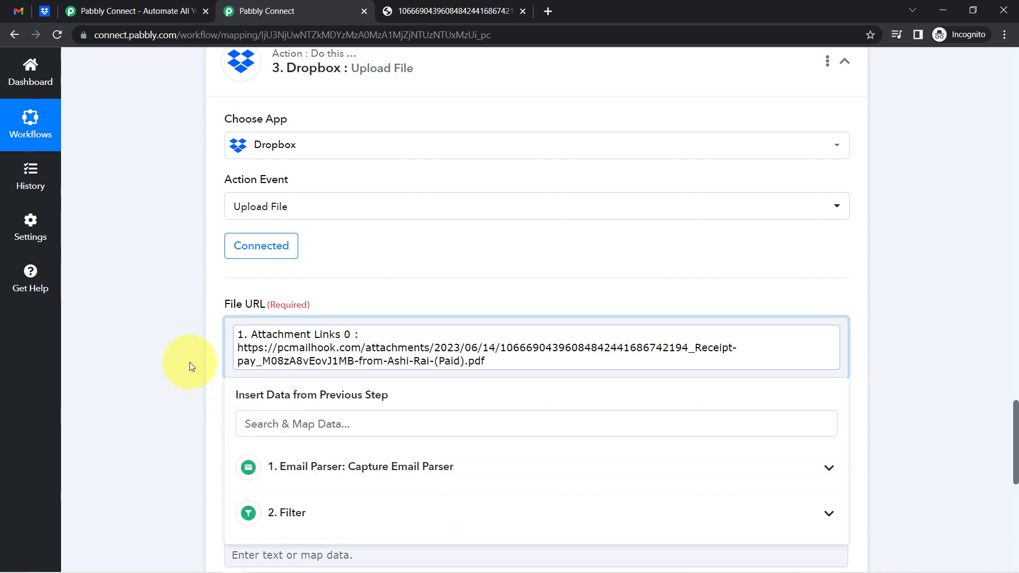
left_click(189, 361)
scroll(189, 362, "down", 5)
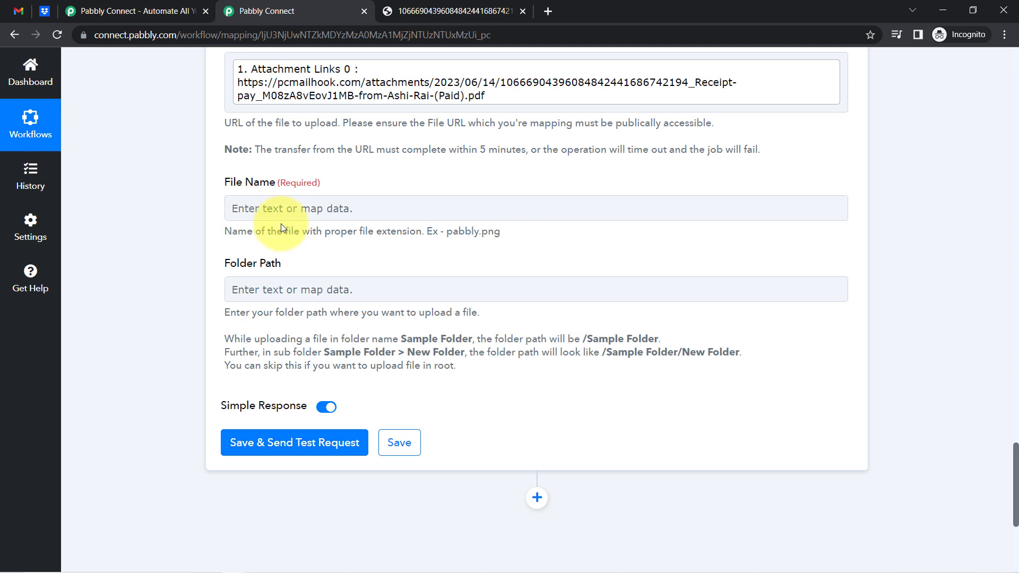
Set File Name to 'Invoice via -' followed by the sender's From 0 Display name
left_click(257, 211)
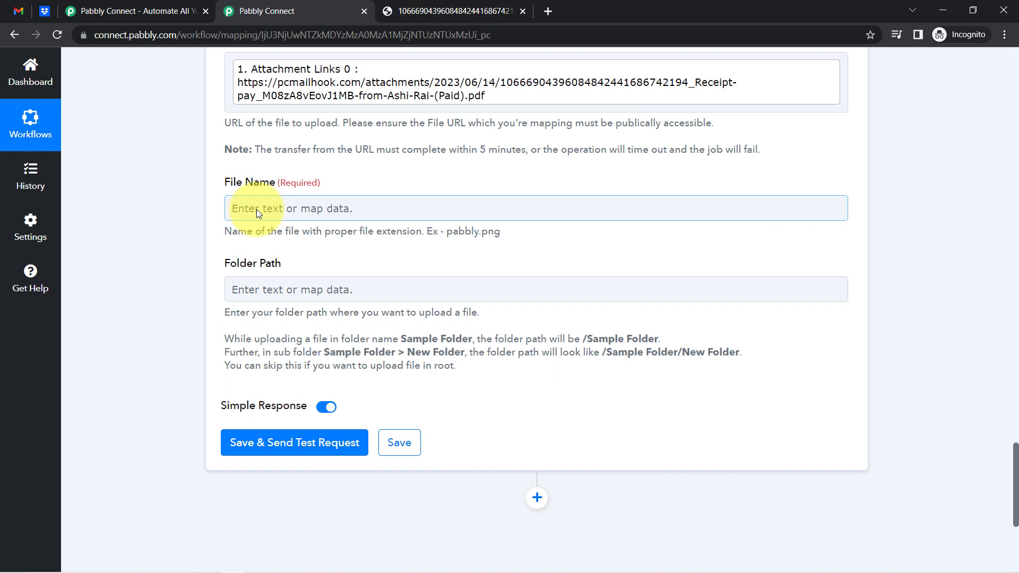
left_click(256, 209)
type("Invo")
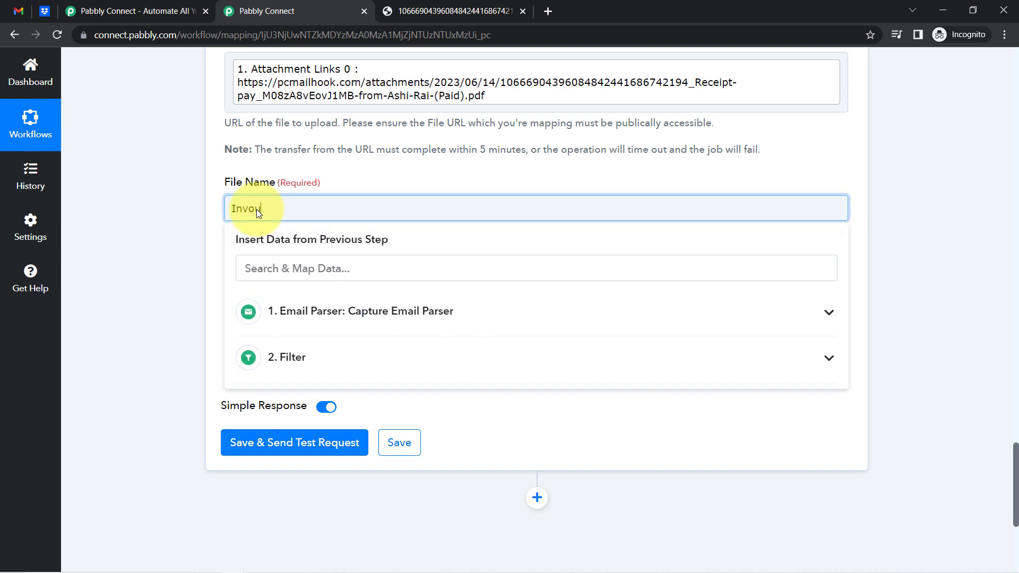
type("ice via -")
left_click(306, 259)
type("henr")
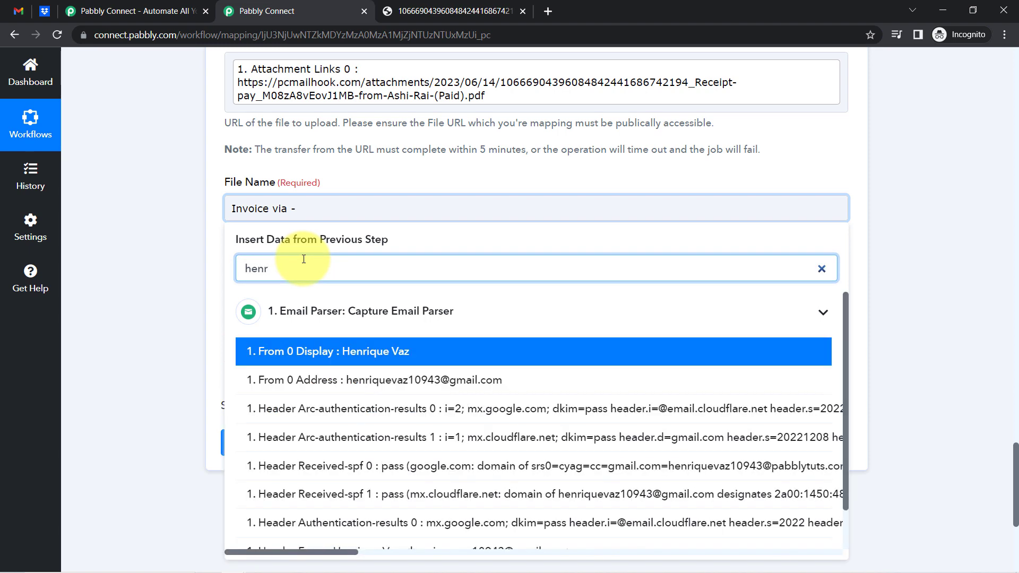
left_click(366, 352)
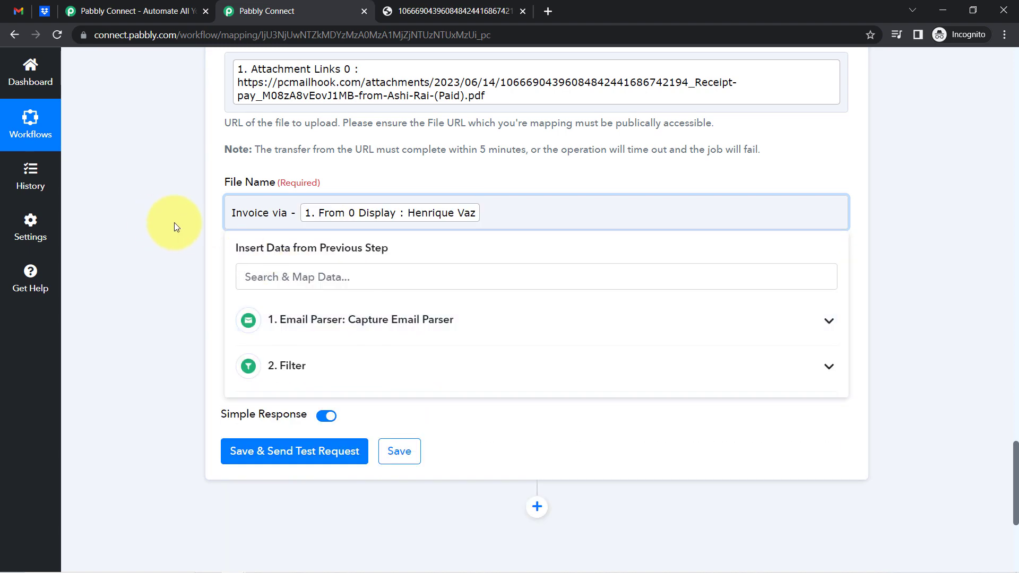
left_click(176, 226)
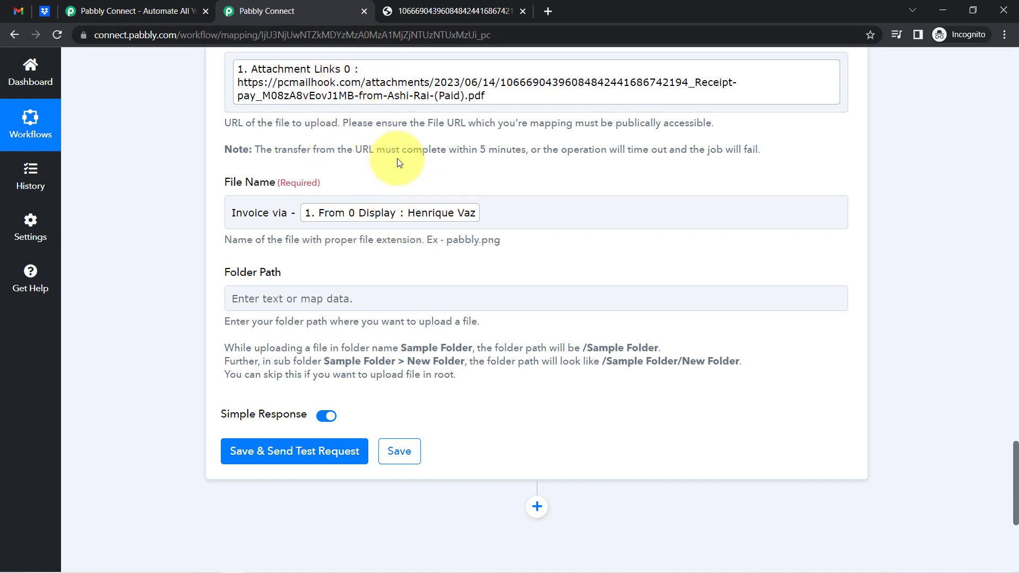
left_click_drag(287, 213, 257, 216)
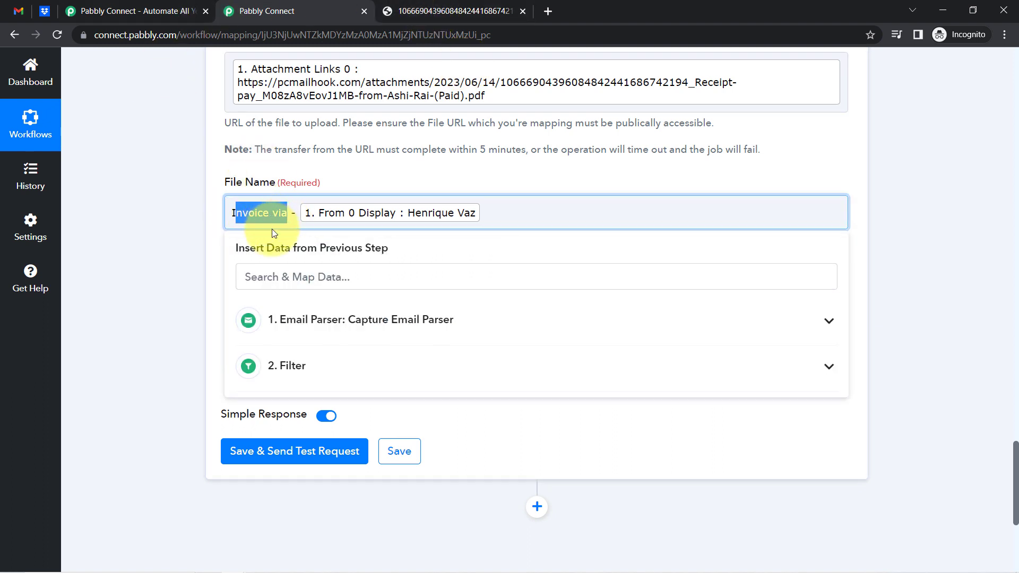
left_click(306, 160)
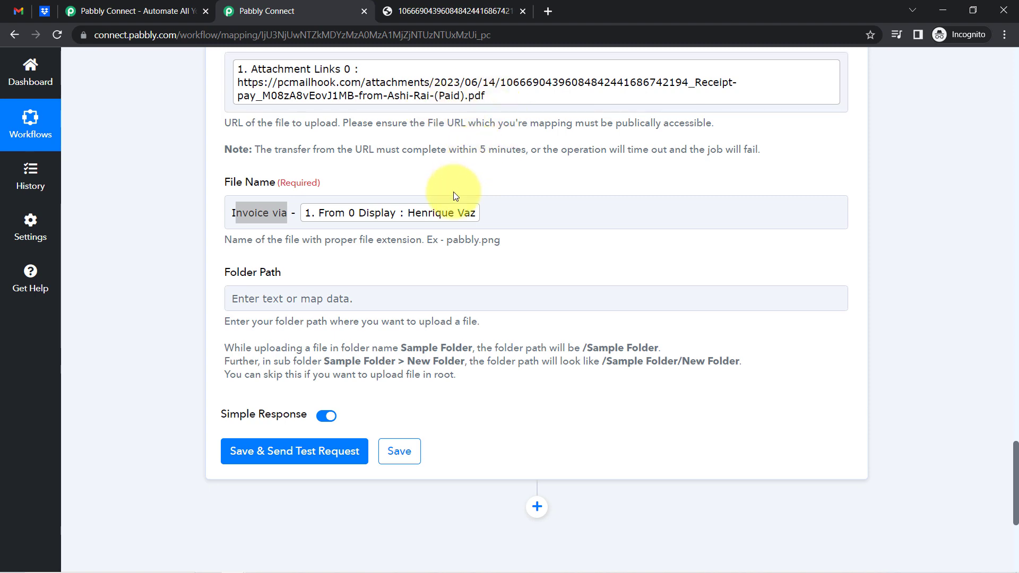
scroll(403, 175, "down", 5)
scroll(308, 194, "up", 3)
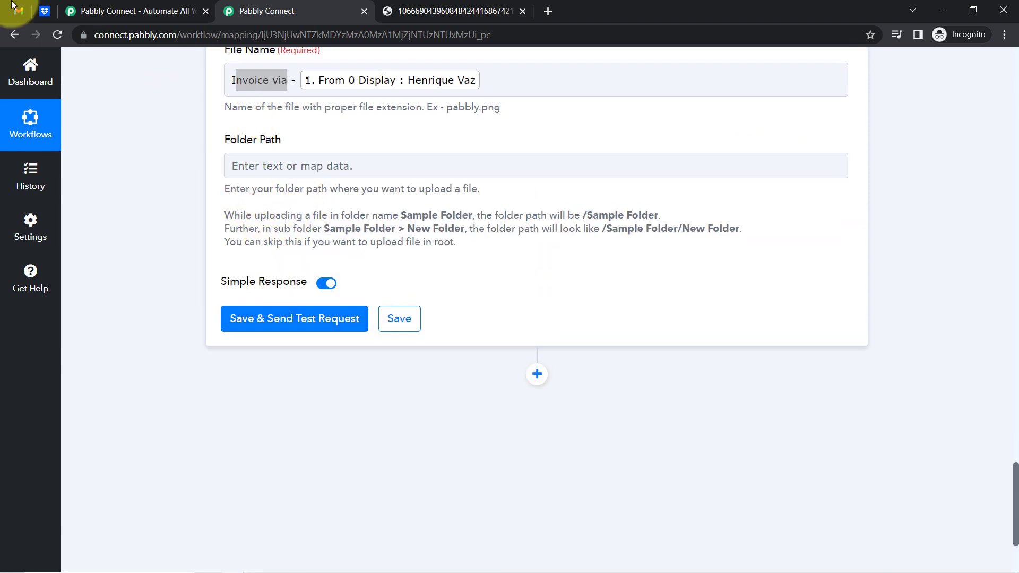
Open Dropbox's All Invoices & Orders Receipts folder, copy its name, and return to Pabbly
left_click(45, 11)
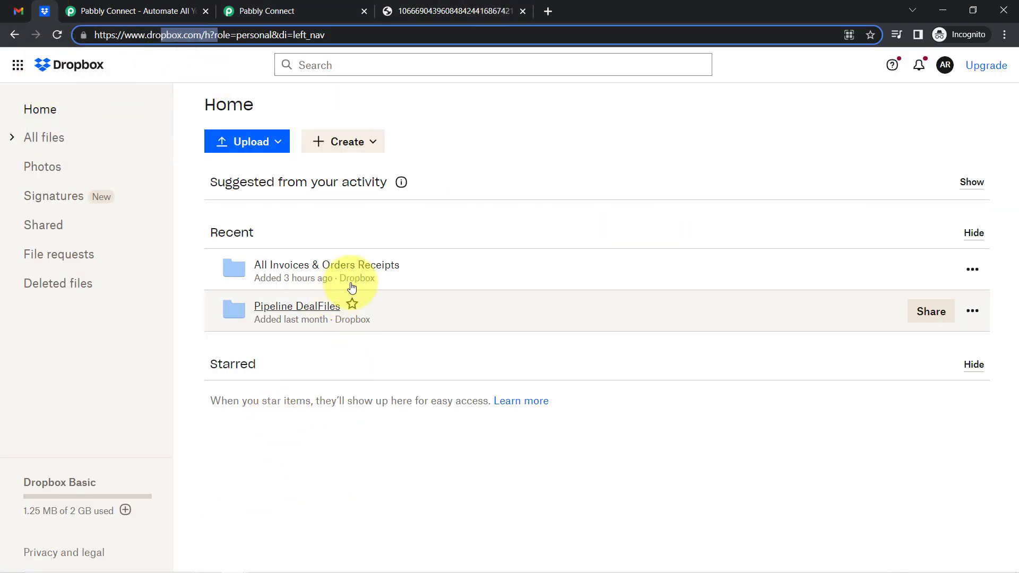
left_click(380, 273)
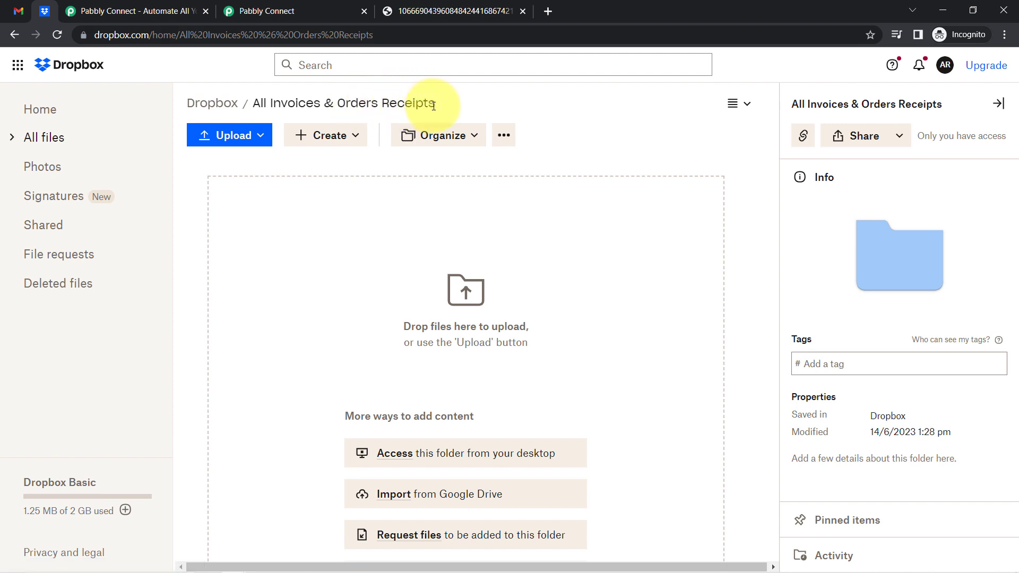
left_click_drag(434, 106, 251, 106)
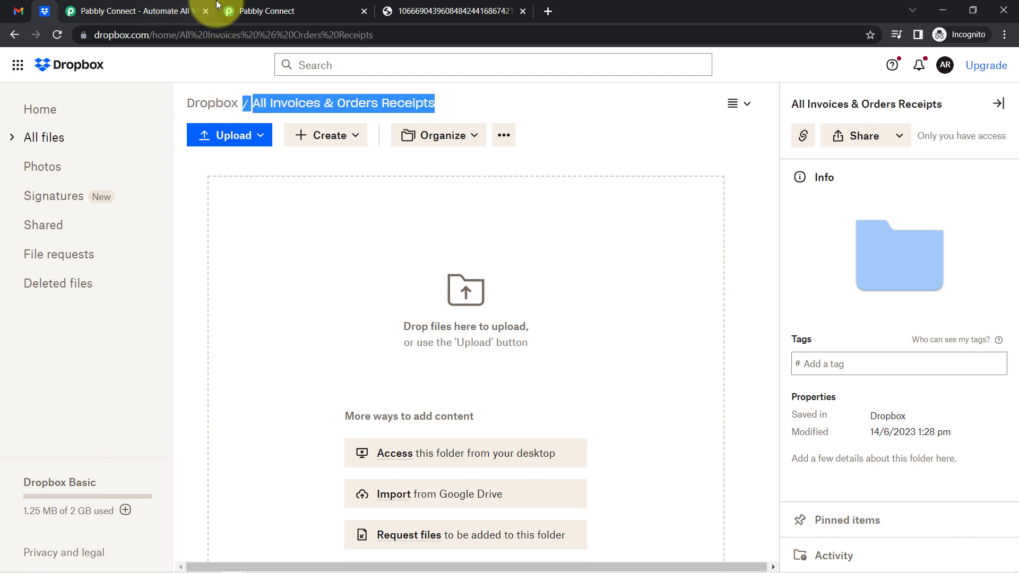
left_click(232, 7)
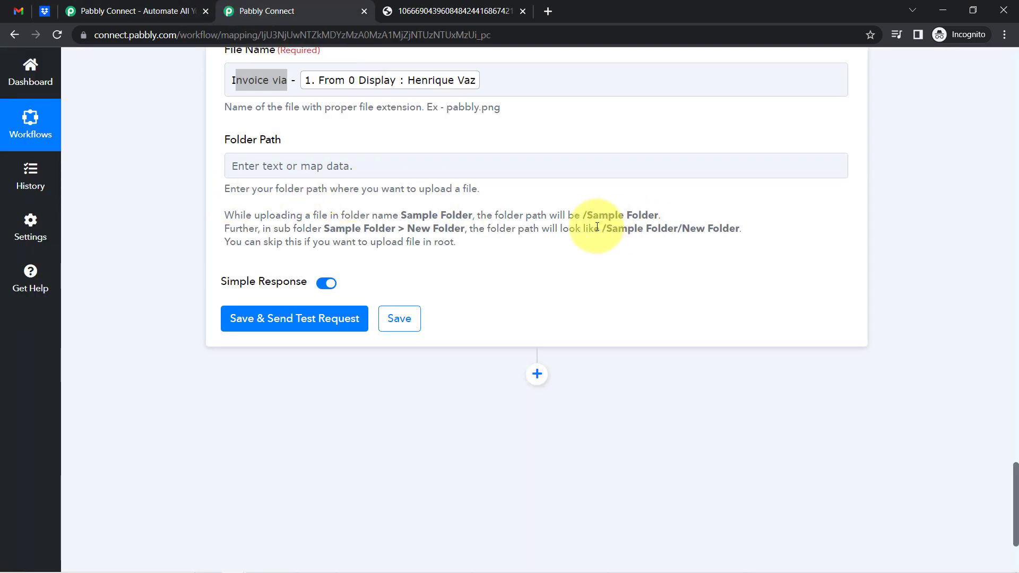
Set Folder Path to /All Invoices & Orders Receipts and send a test upload
left_click_drag(577, 216, 648, 202)
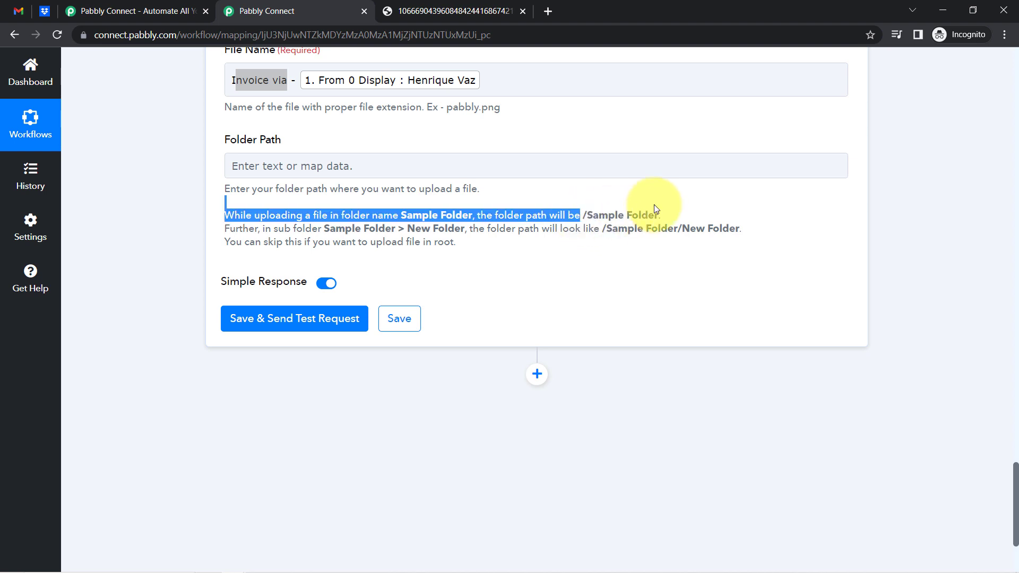
triple_click(602, 231)
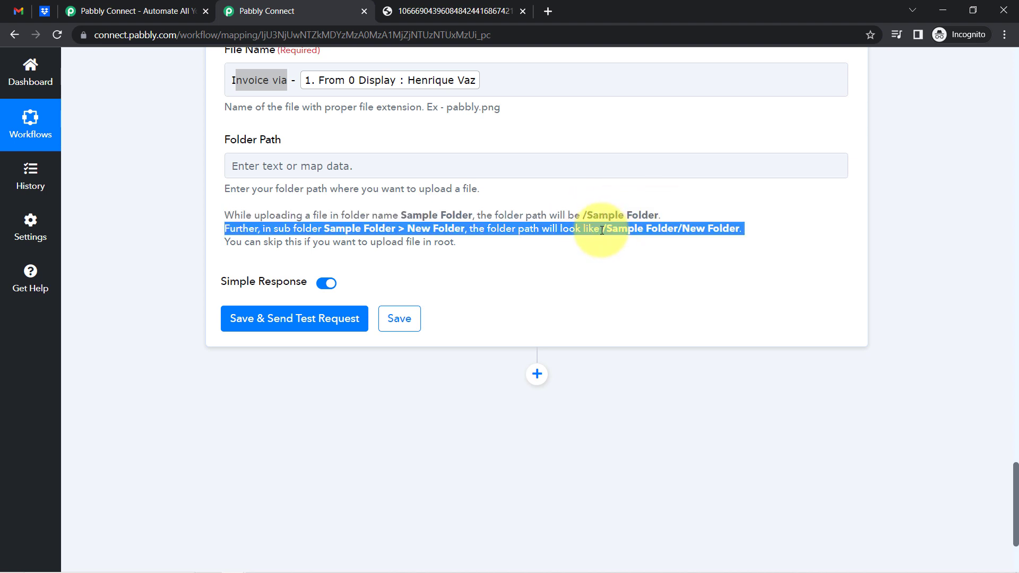
left_click(328, 169)
type("/All Invoices & Orders Receipts")
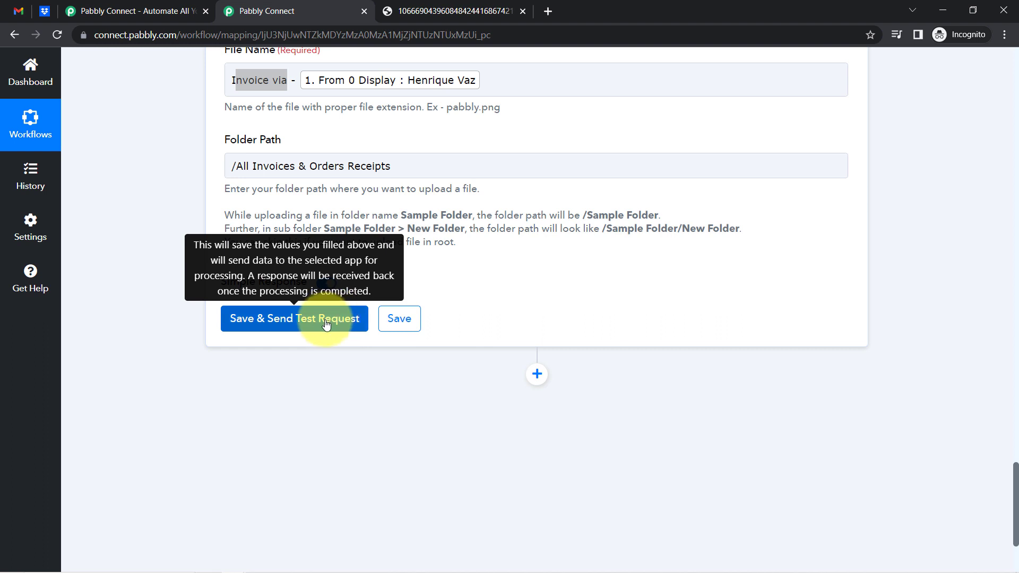
left_click(325, 319)
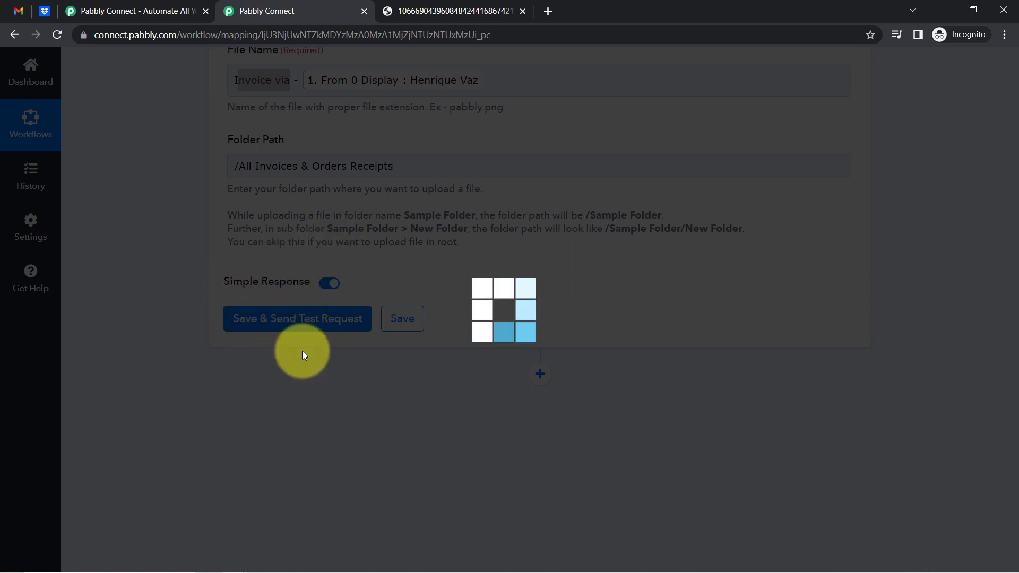
left_click(43, 11)
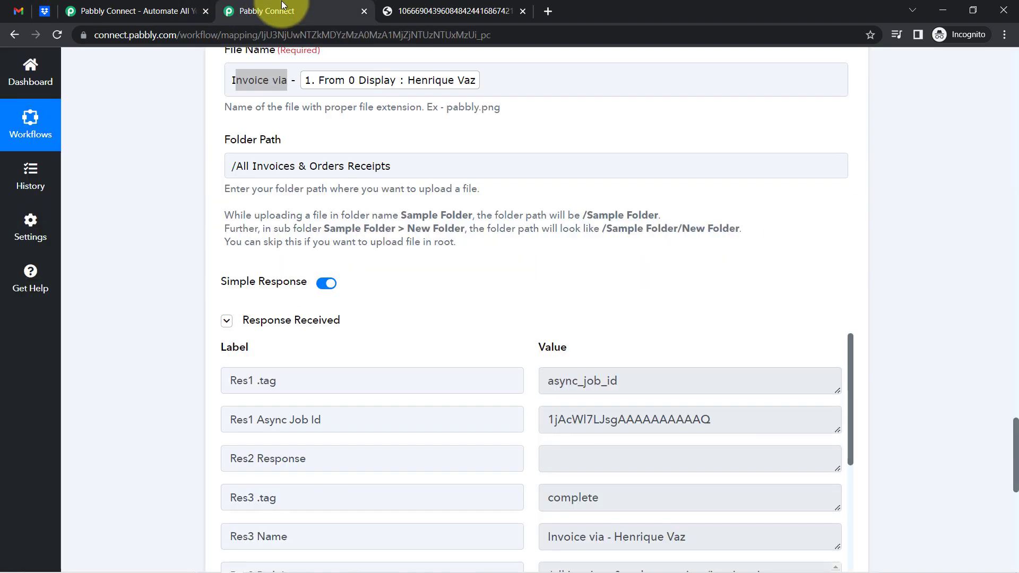
Confirm the upload completed and try previewing the extensionless 'Invoice via -' file in Dropbox
left_click(273, 11)
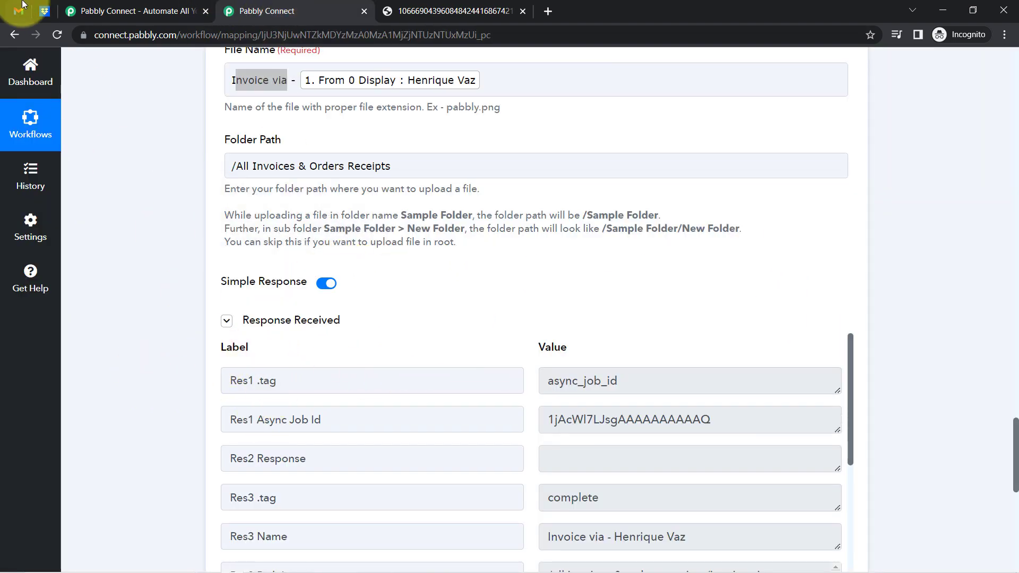
left_click(45, 10)
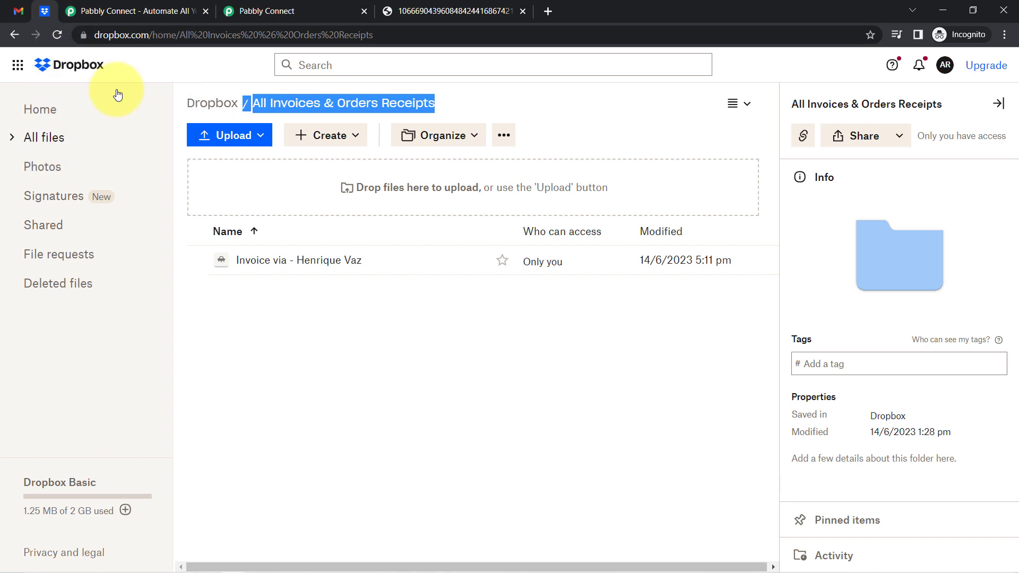
left_click(323, 261)
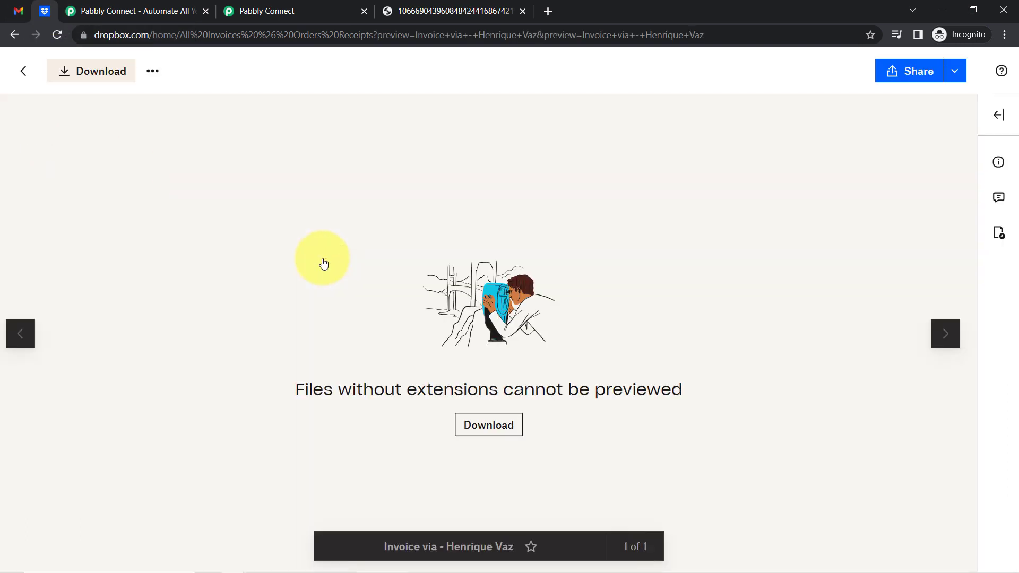
left_click(286, 11)
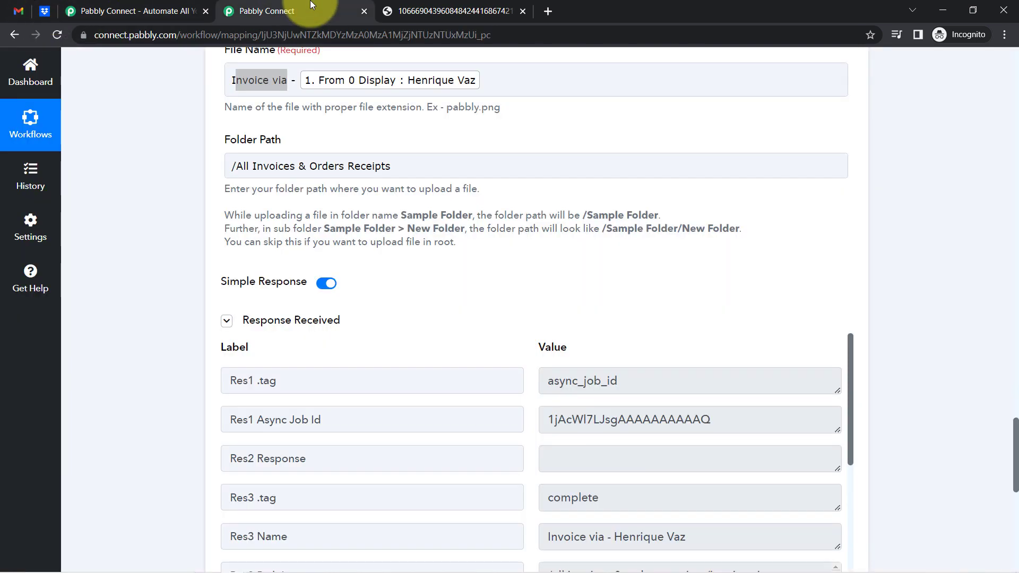
Append .pdf to the upload's File Name and resend the test to Dropbox
scroll(123, 313, "up", 1)
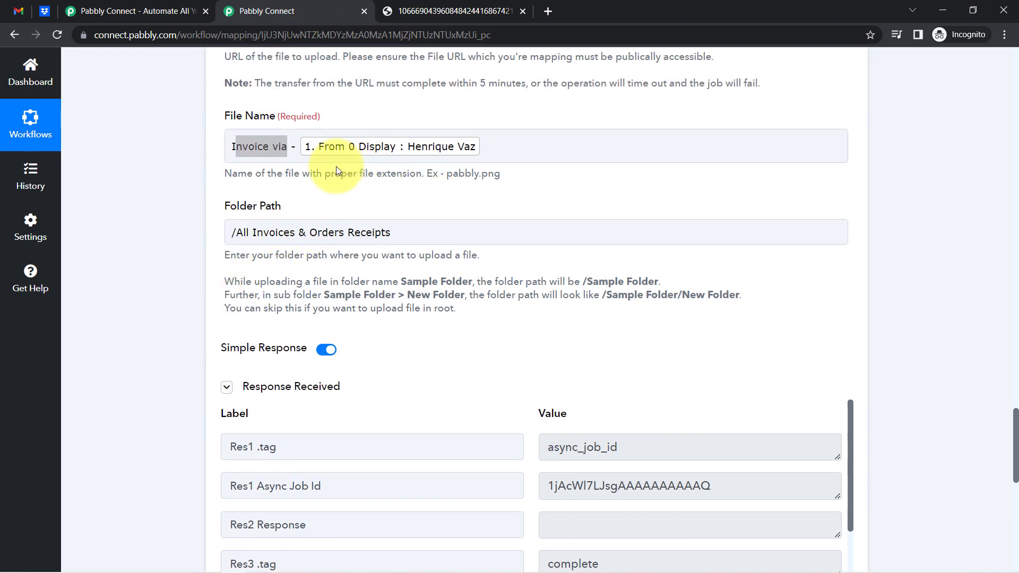
left_click(487, 147)
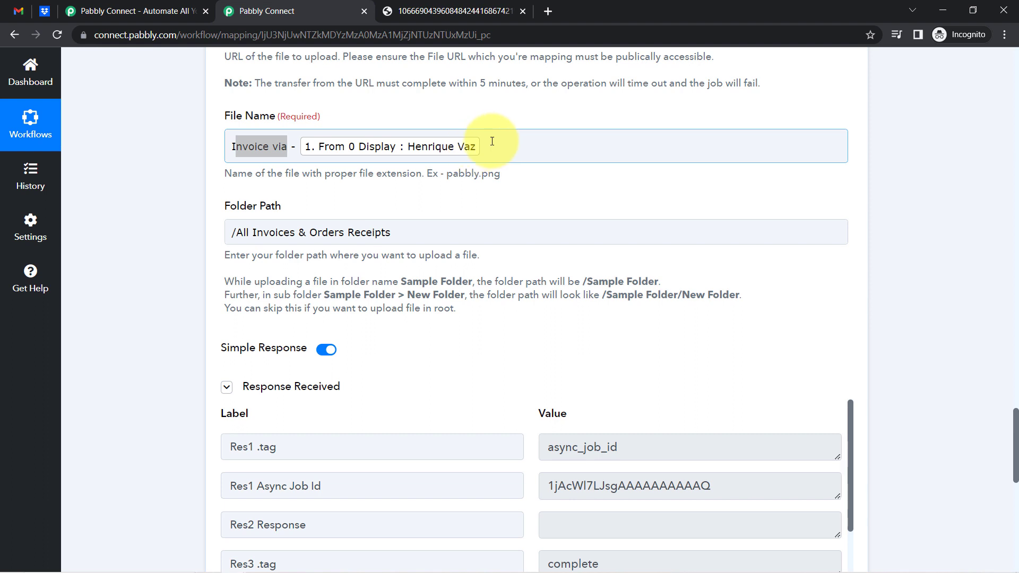
left_click(491, 142)
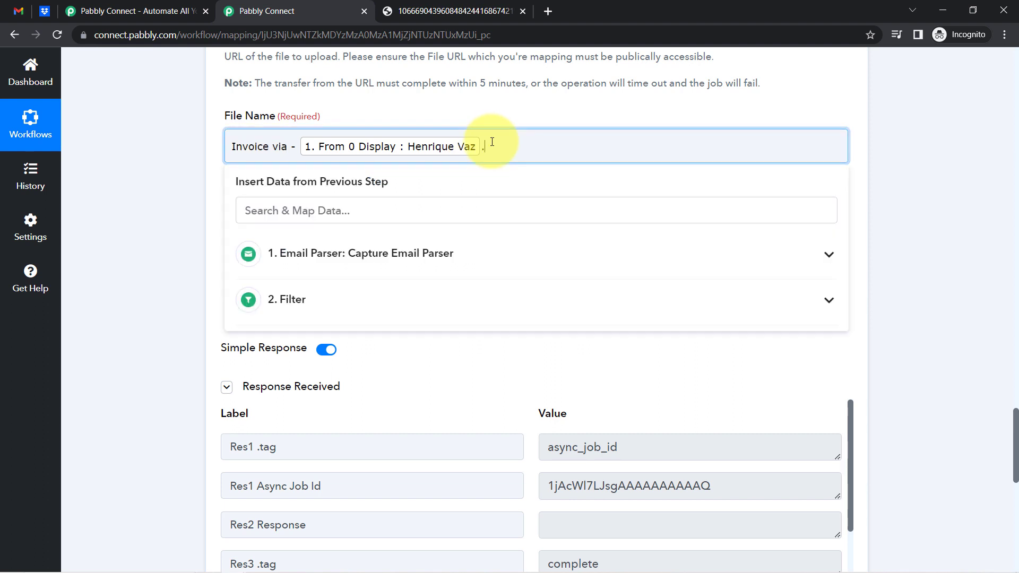
type(".pdf")
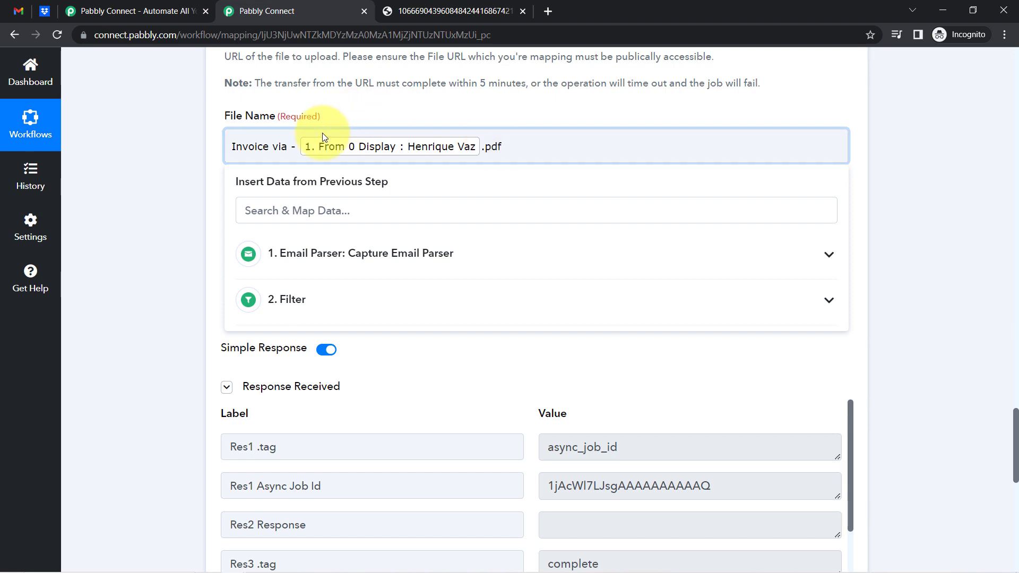
left_click(160, 403)
scroll(167, 422, "down", 4)
scroll(166, 423, "down", 5)
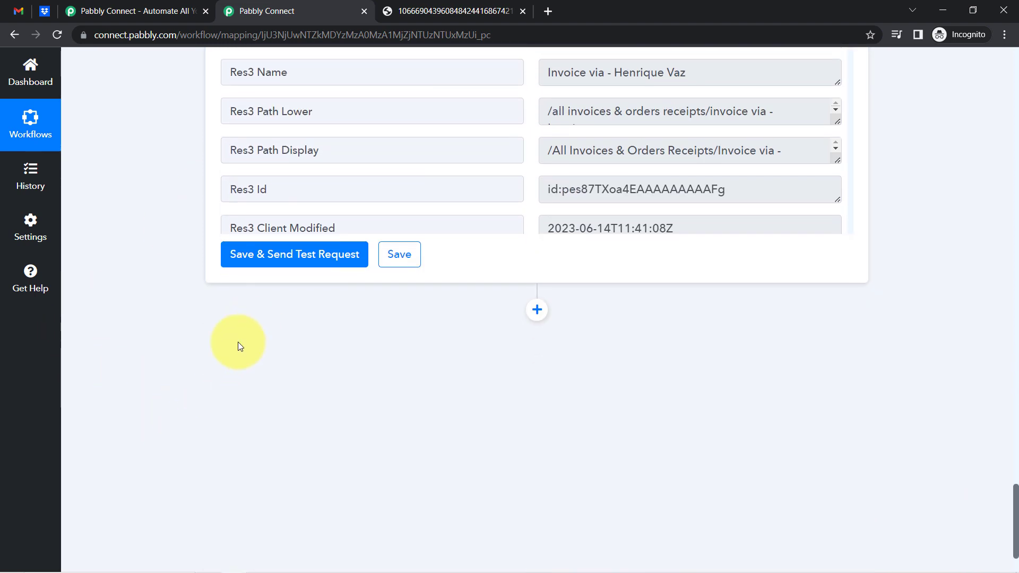
left_click(289, 258)
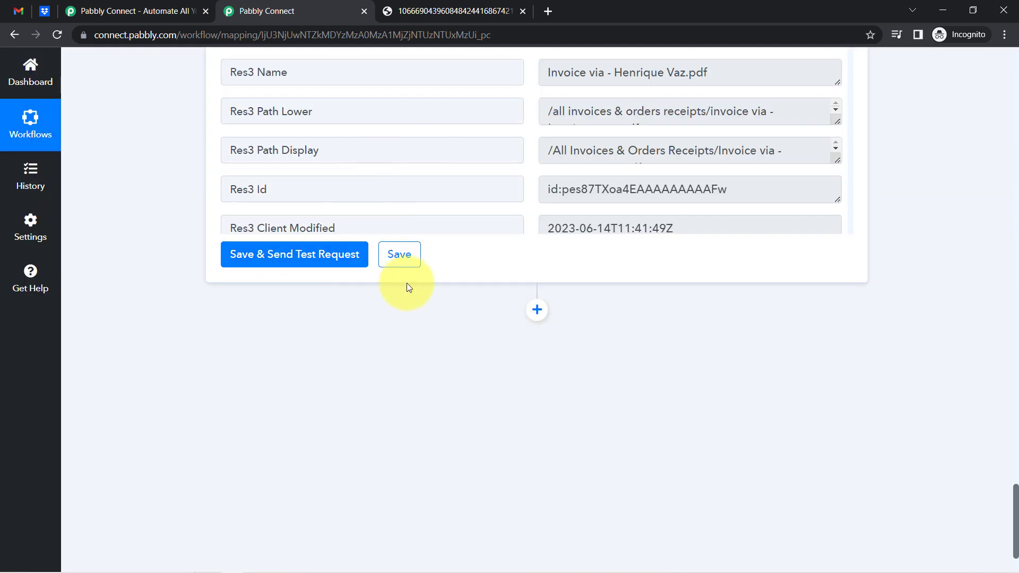
left_click(45, 11)
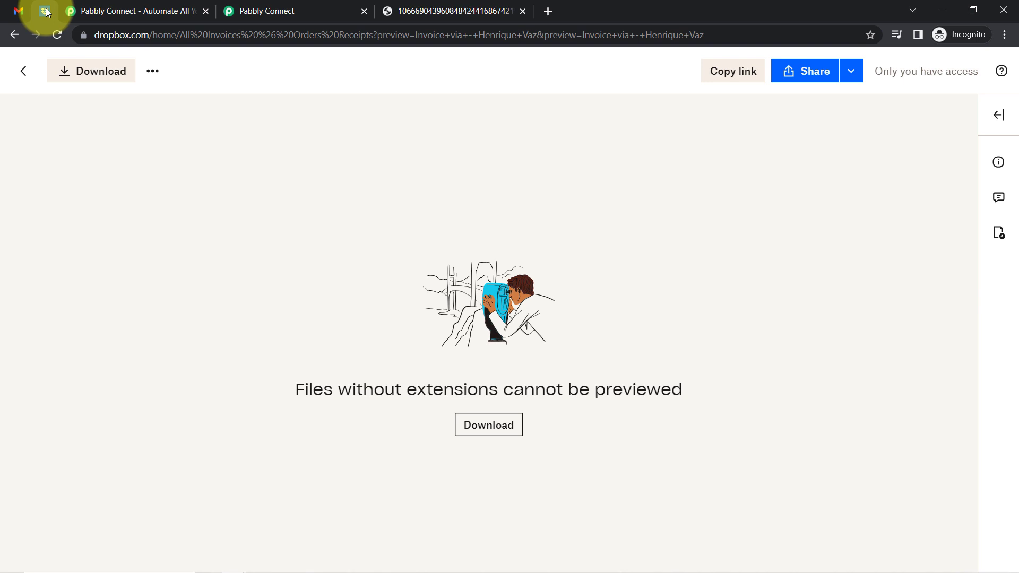
Open the new invoice PDF in Dropbox and review the ₹300.00 payment receipt, then return to Pabbly Connect
left_click(57, 35)
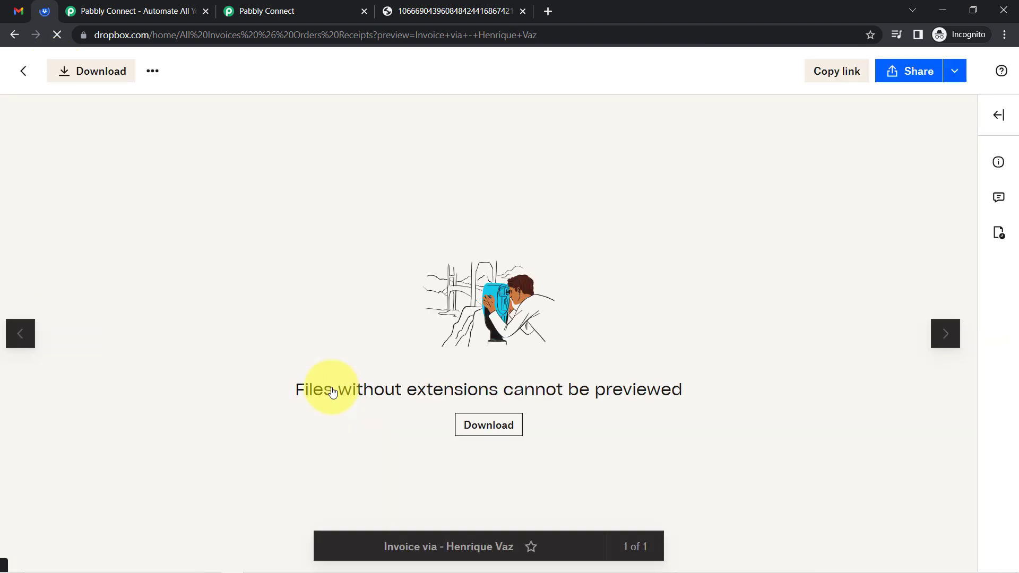
left_click(28, 69)
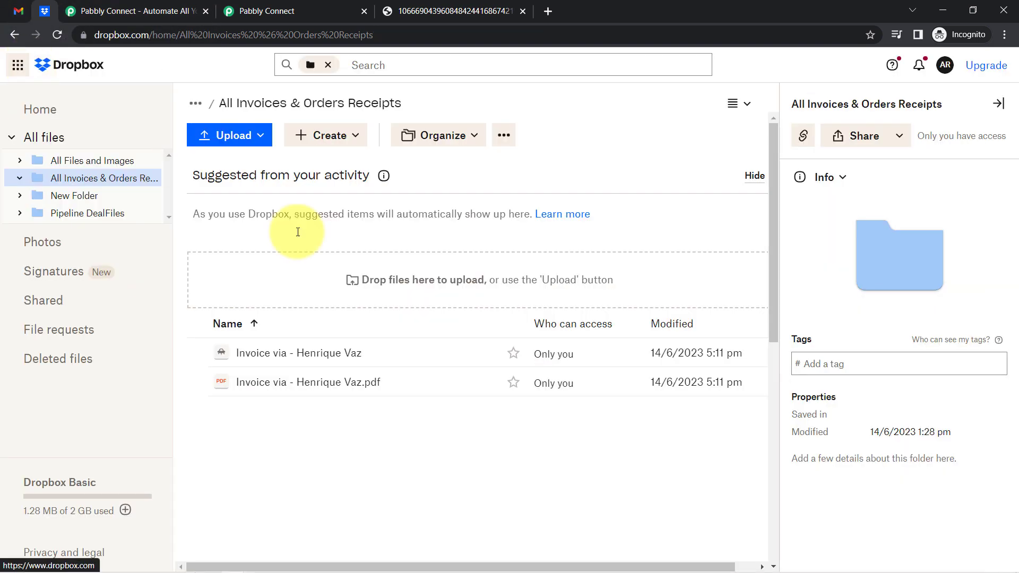
left_click(357, 390)
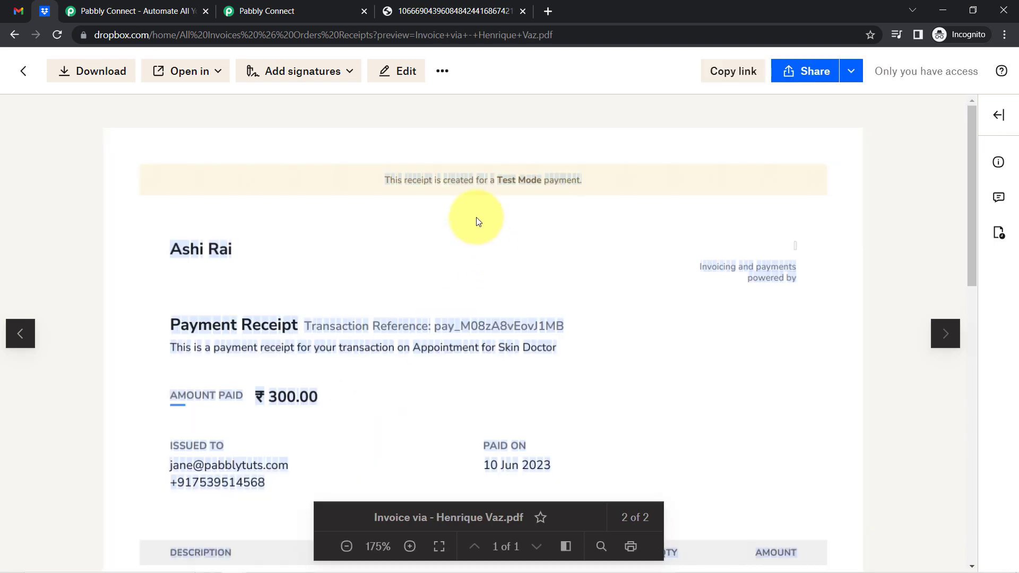
scroll(476, 221, "down", 6)
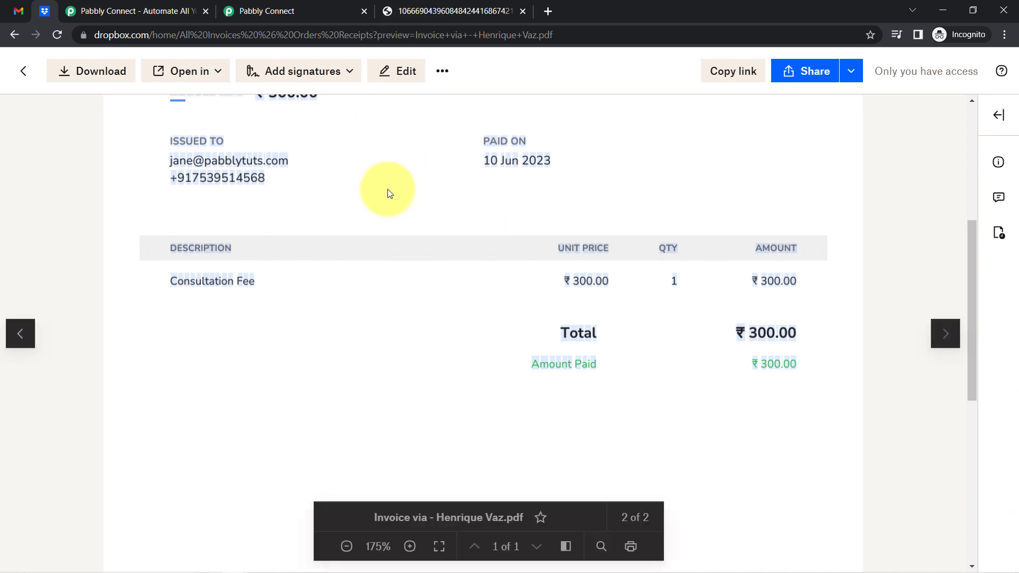
left_click(285, 6)
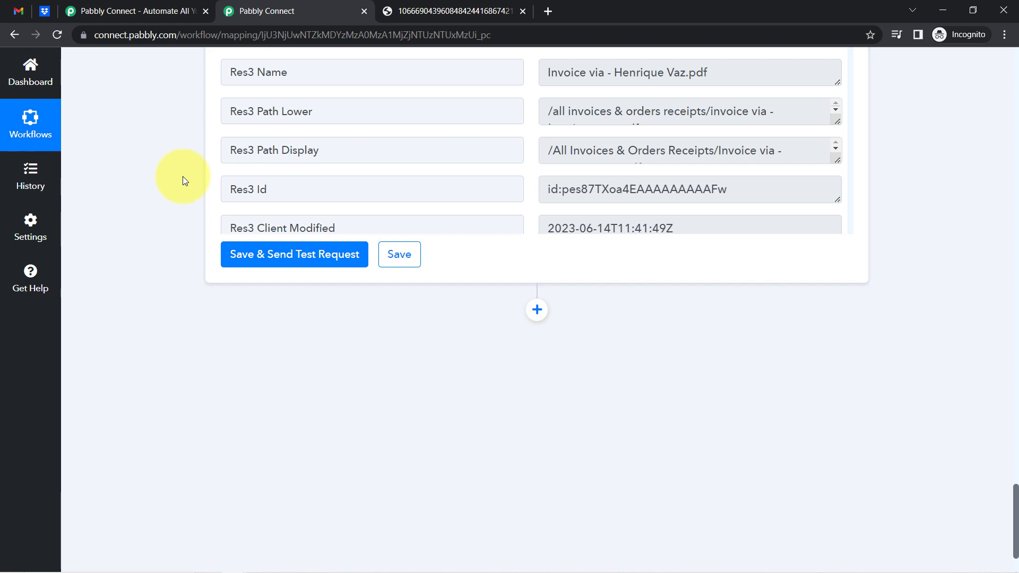
left_click(17, 10)
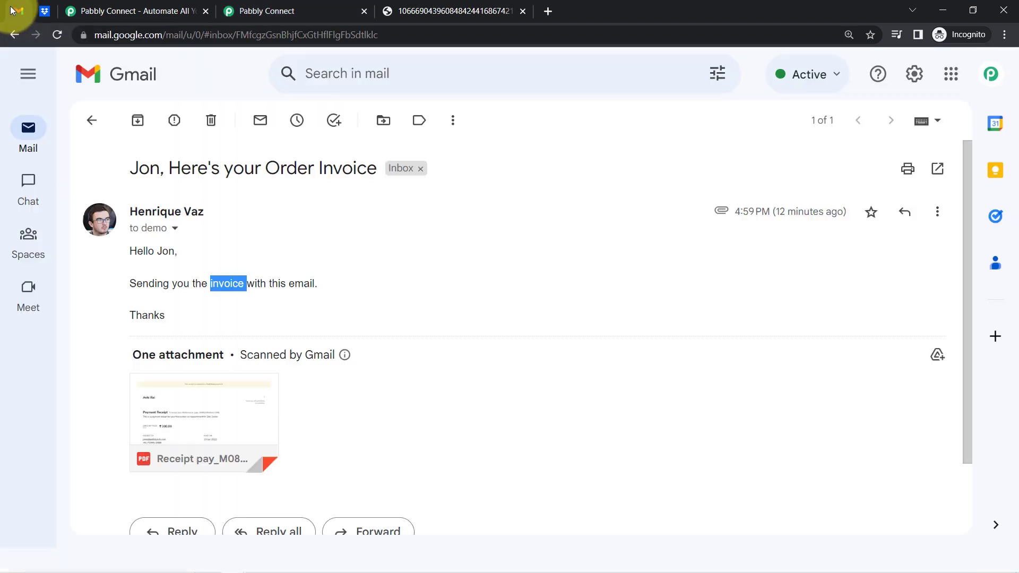
left_click(92, 123)
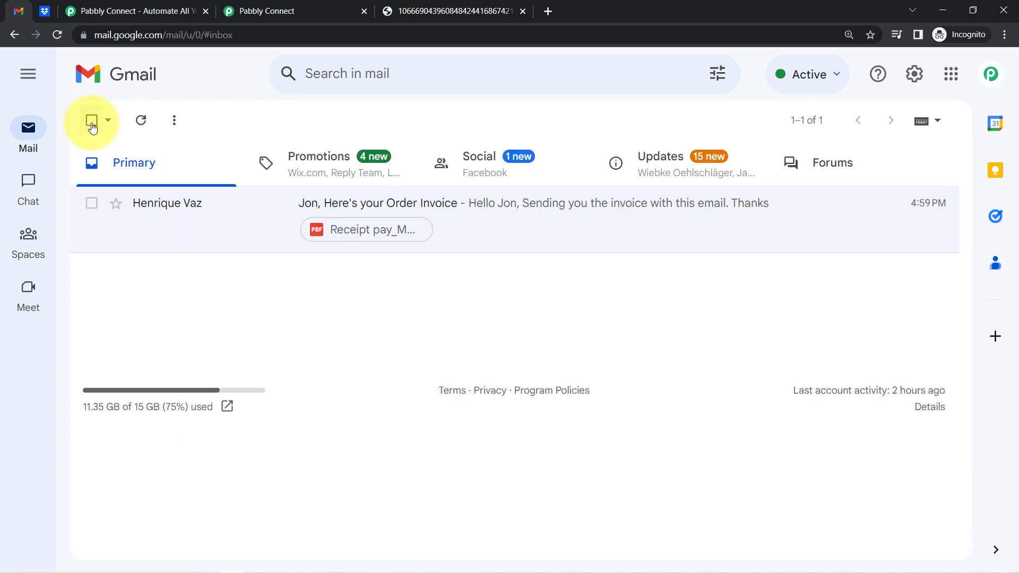
left_click(261, 6)
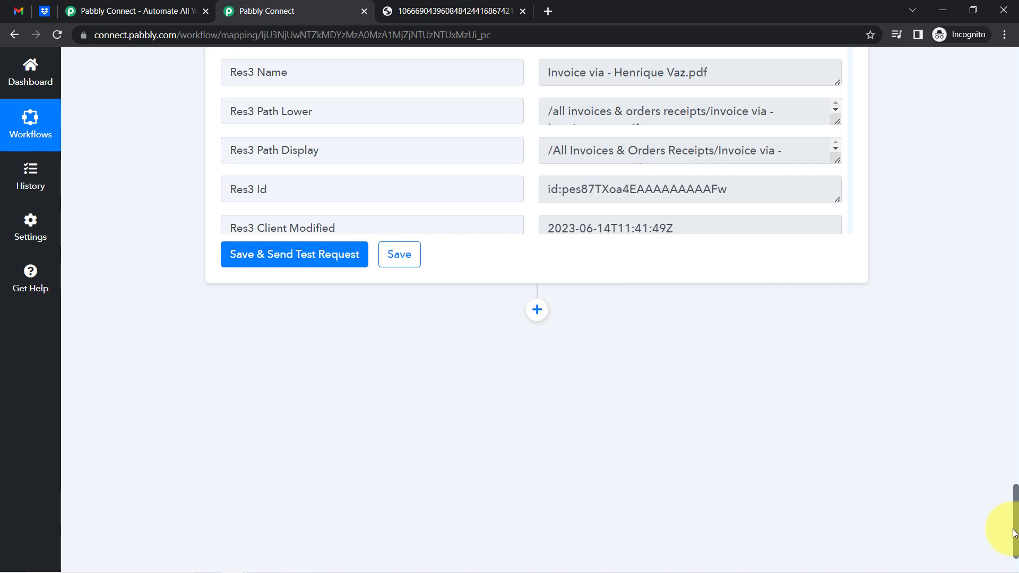
Collapse the Email Parser, Filter and Dropbox Upload File steps, and close the receipt PDF tab
left_click_drag(1015, 533, 1014, 409)
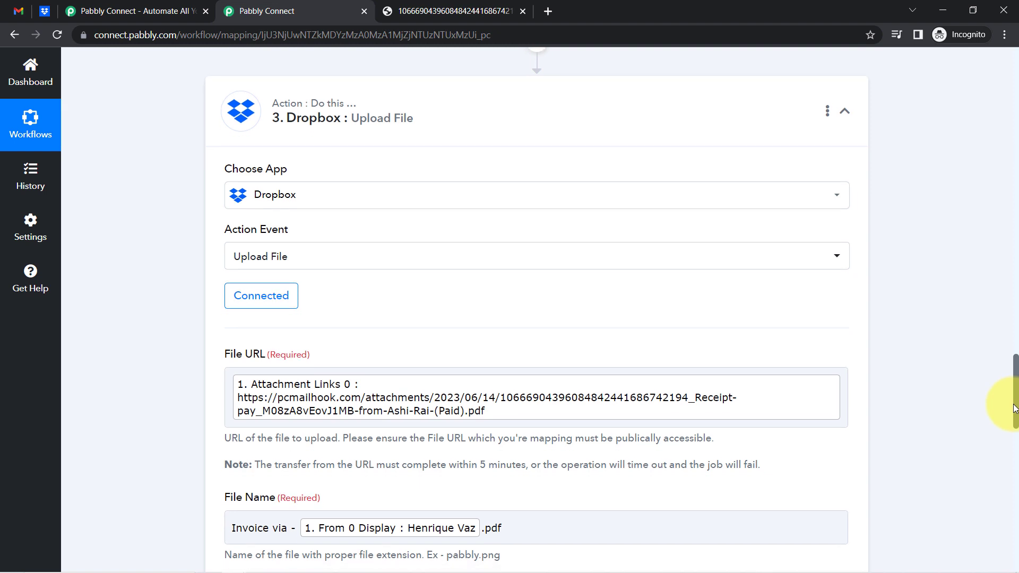
left_click_drag(1014, 409, 1015, 58)
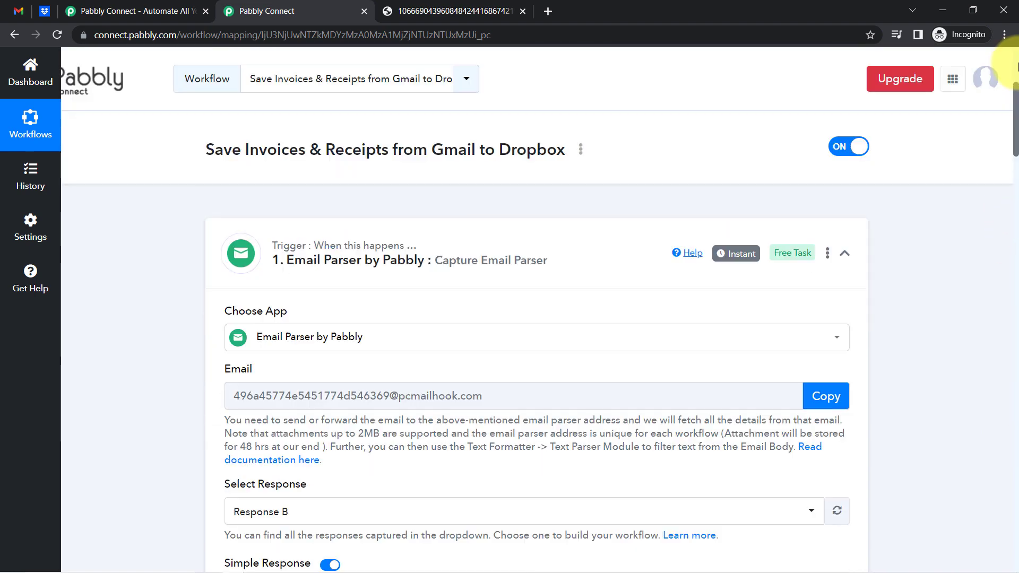
left_click(405, 251)
left_click(340, 391)
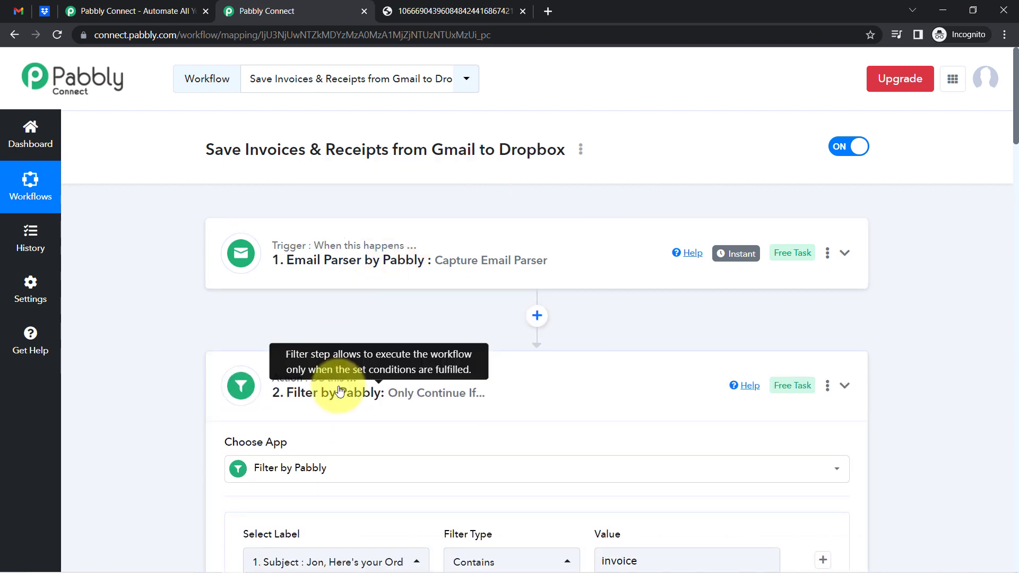
left_click(301, 520)
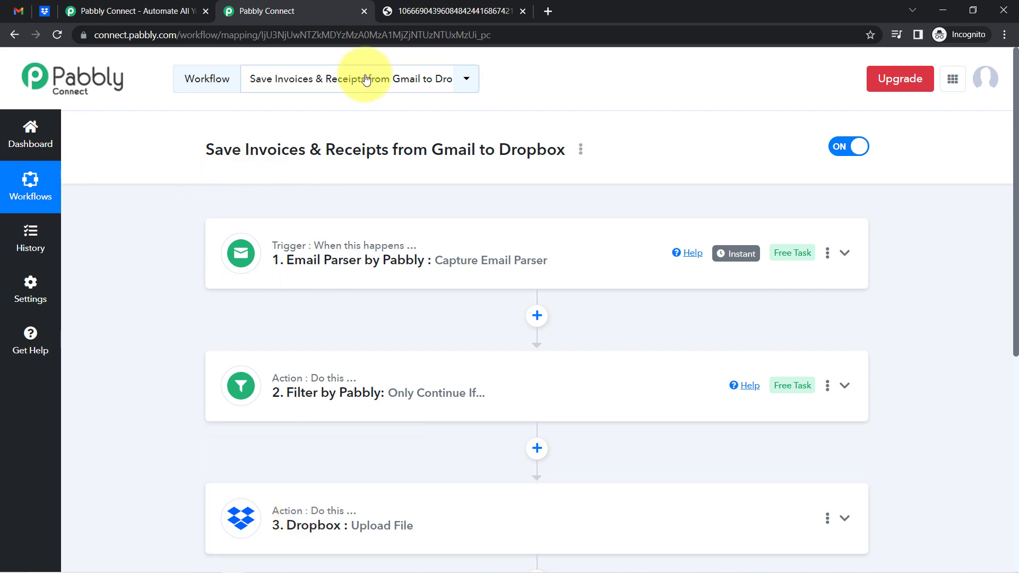
left_click(525, 17)
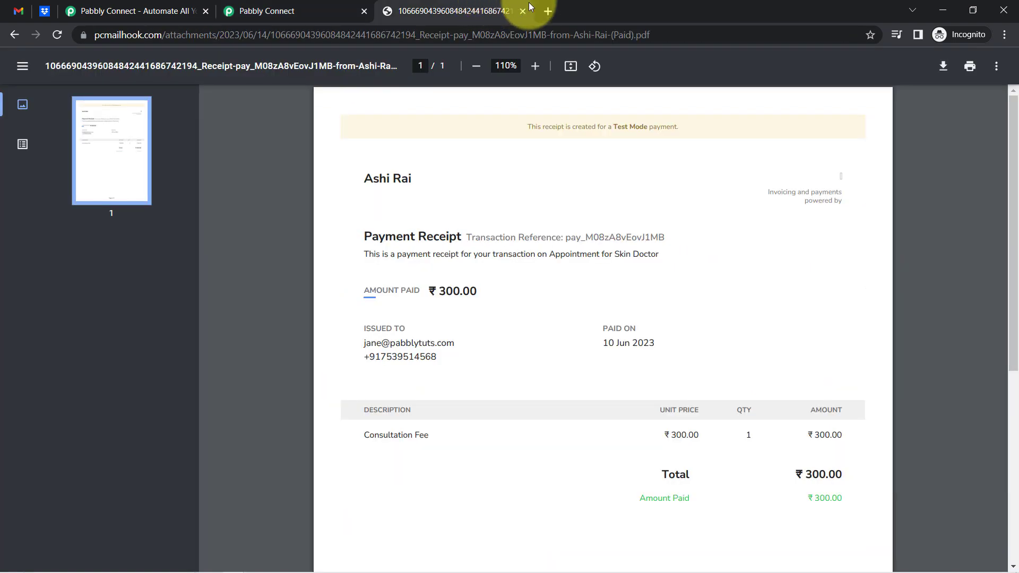
left_click(523, 11)
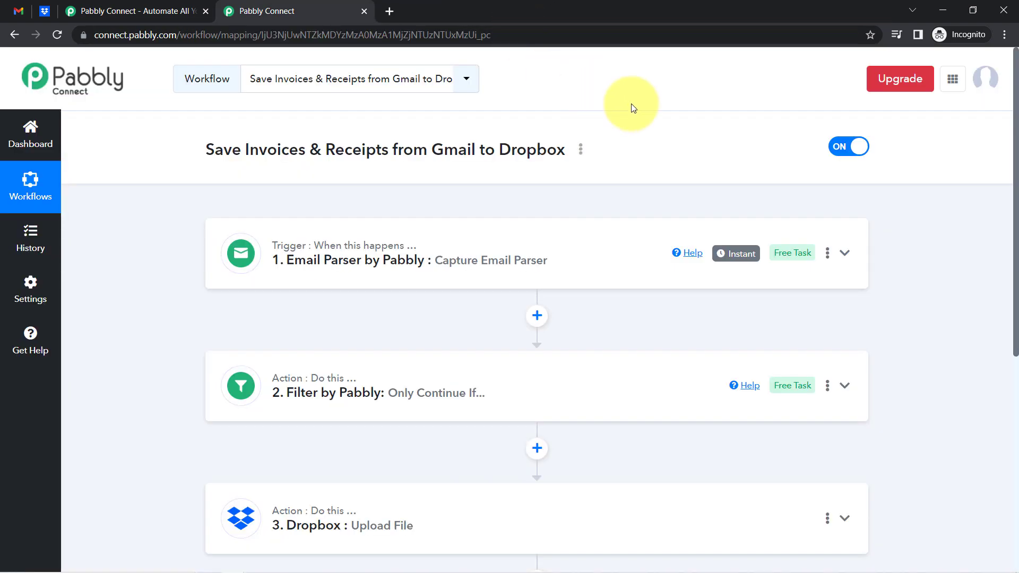
Copy the workflow's link from the Share Workflow dialog, then close the dialog
left_click(581, 151)
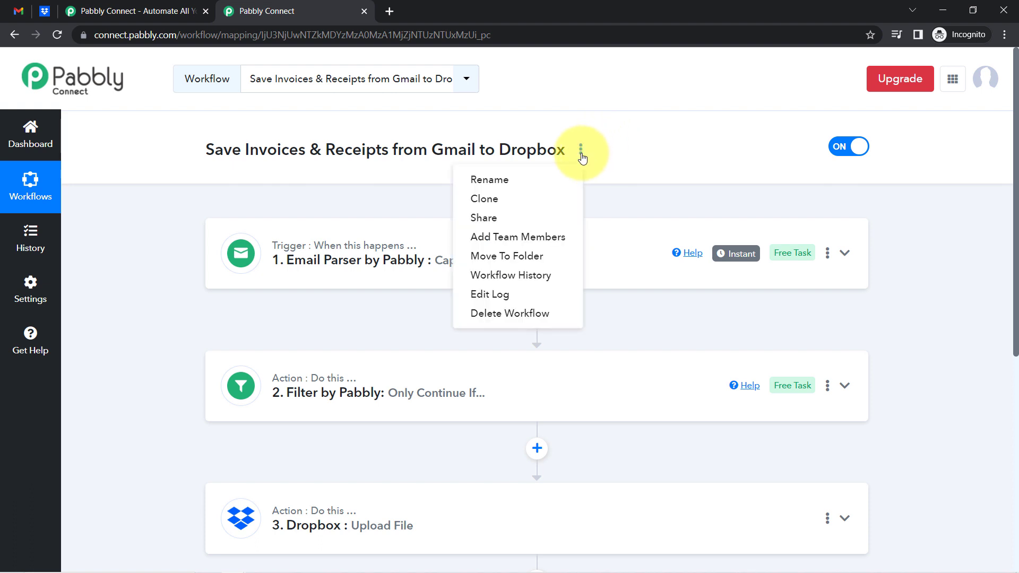
left_click(510, 227)
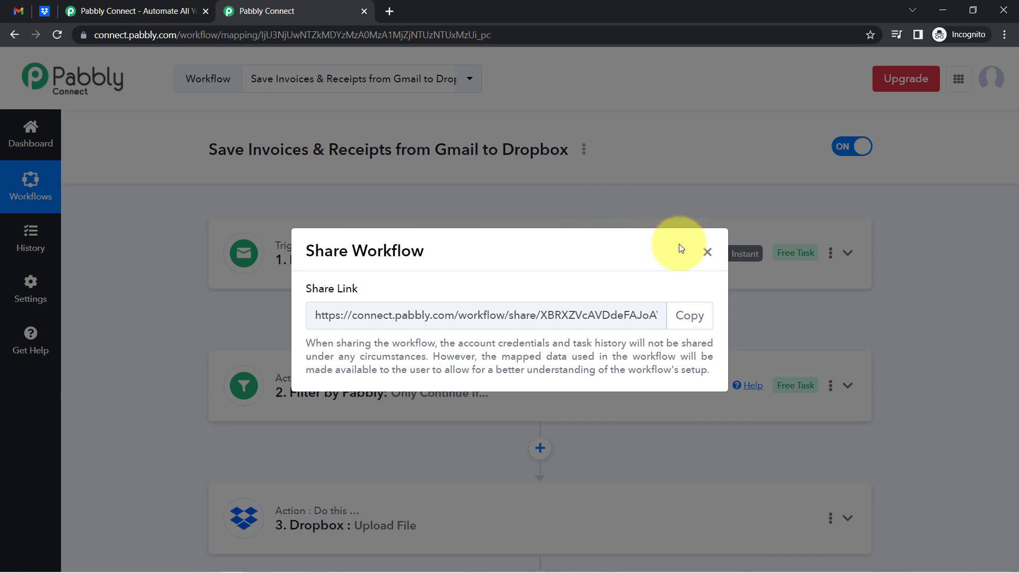
left_click(689, 316)
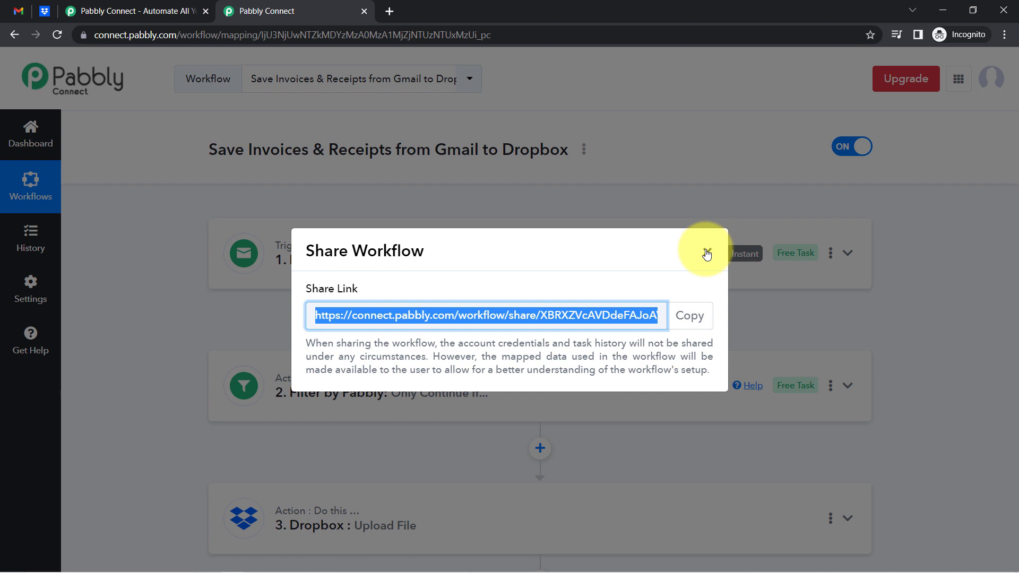
left_click(707, 252)
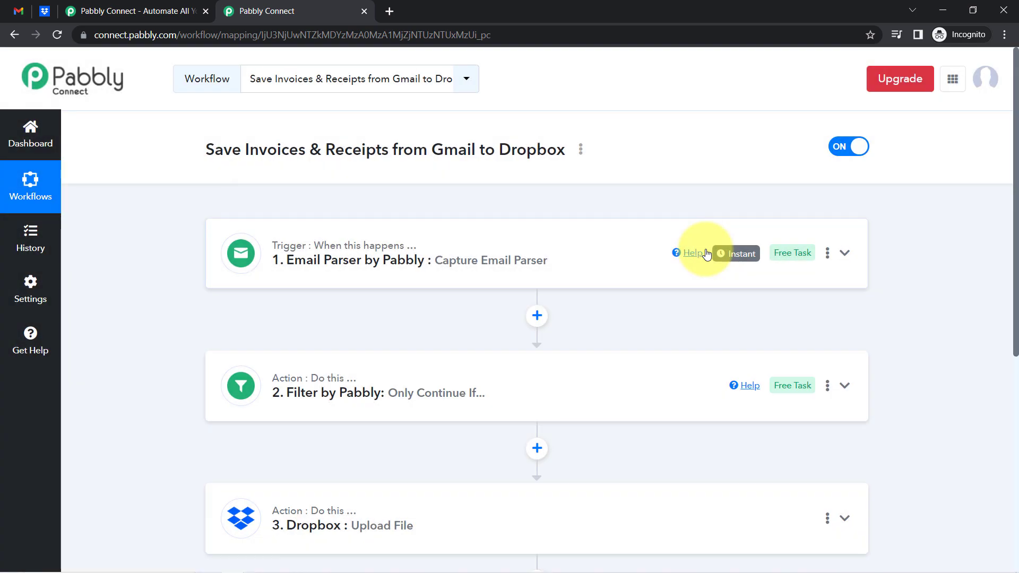